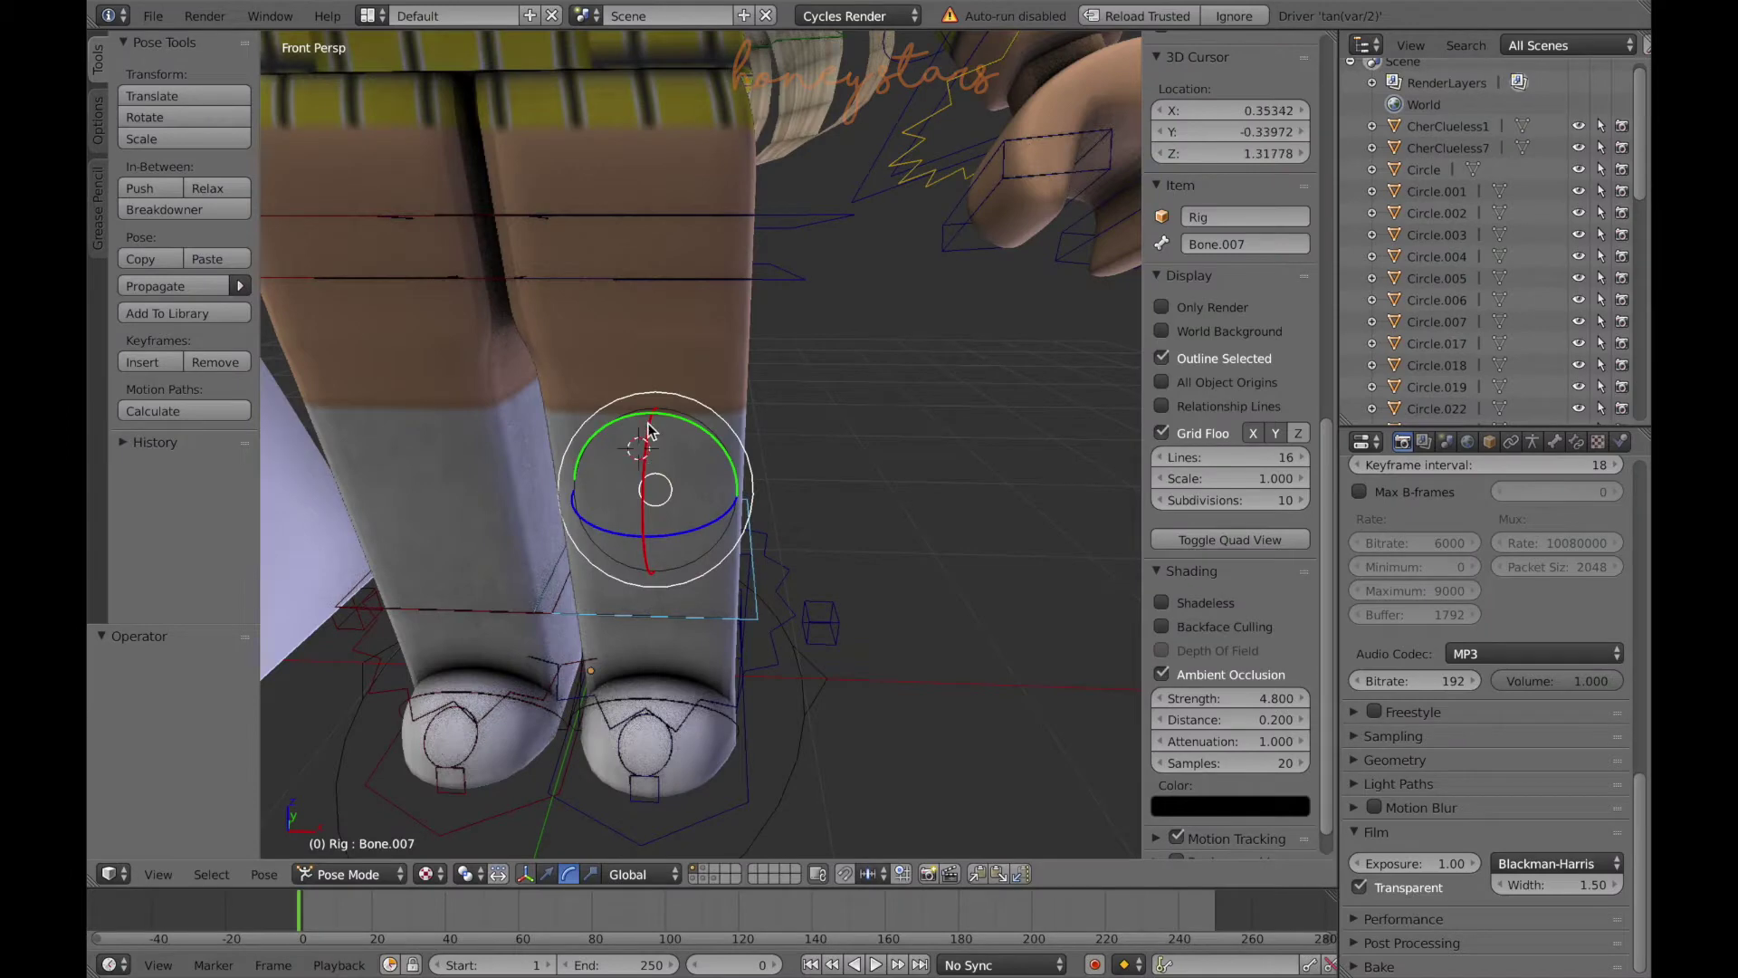
- Bend the character's left lower leg backward by rotating its bone about the X axis by 22.2° and again by 7.71°
left_click(650, 453)
scroll(649, 453, "down", 4)
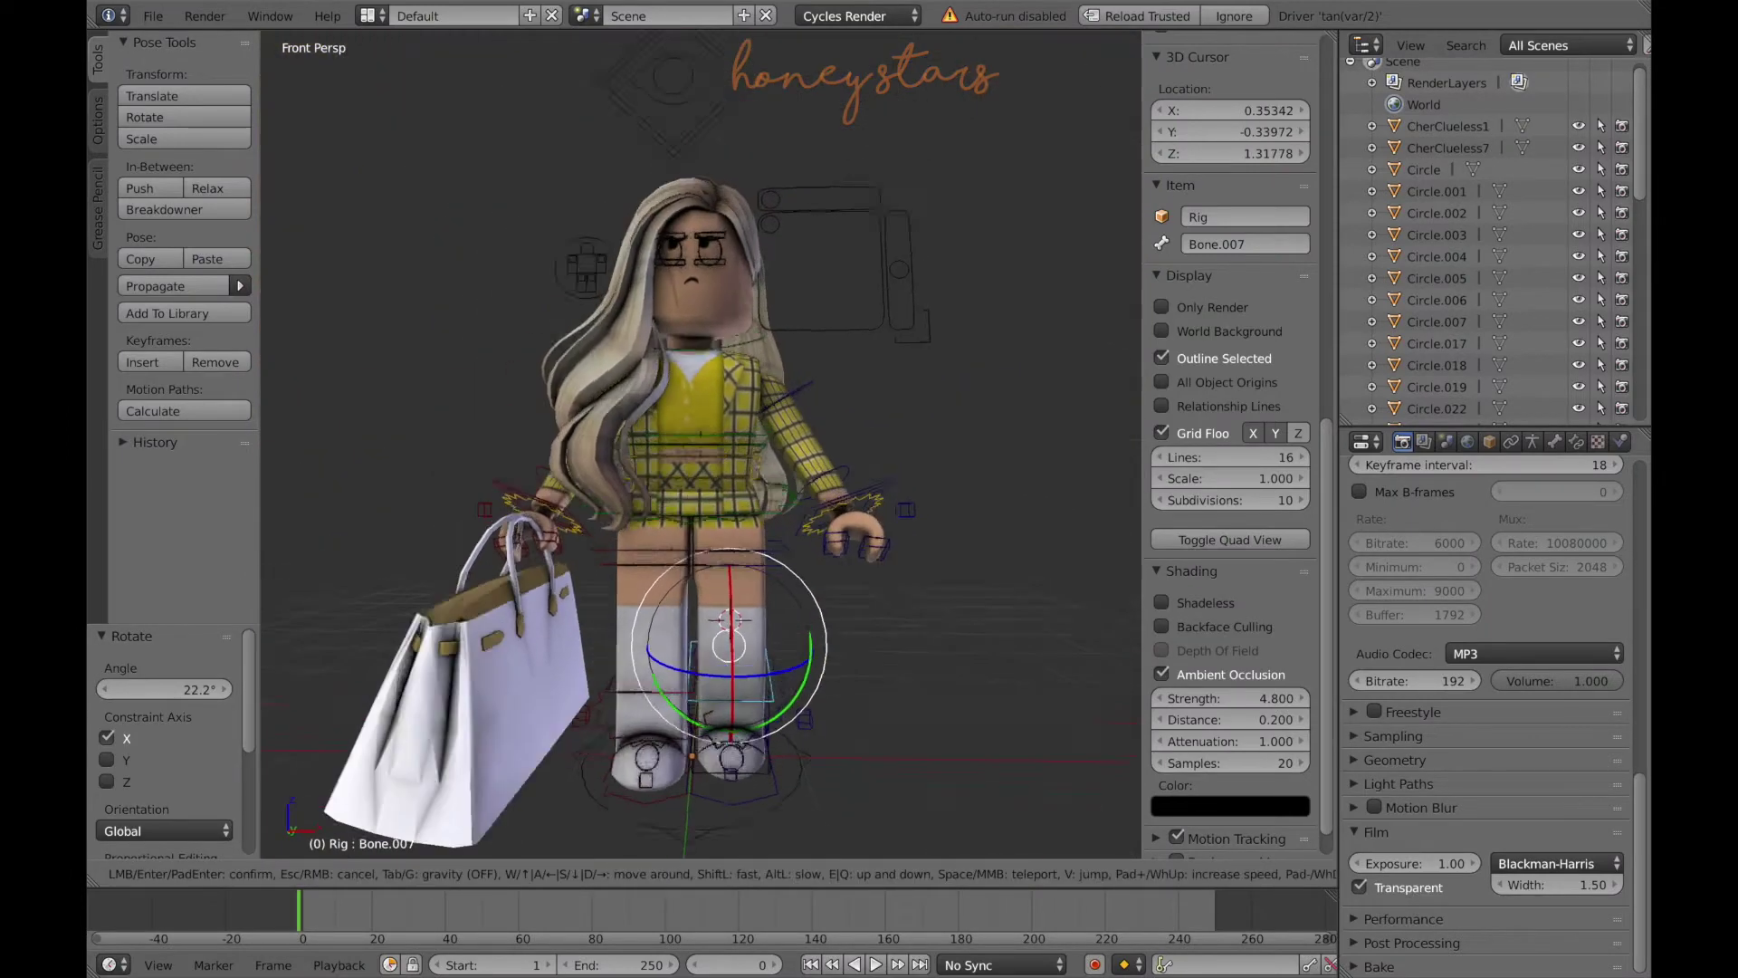
key("shift+f")
left_click_drag(534, 386, 557, 398)
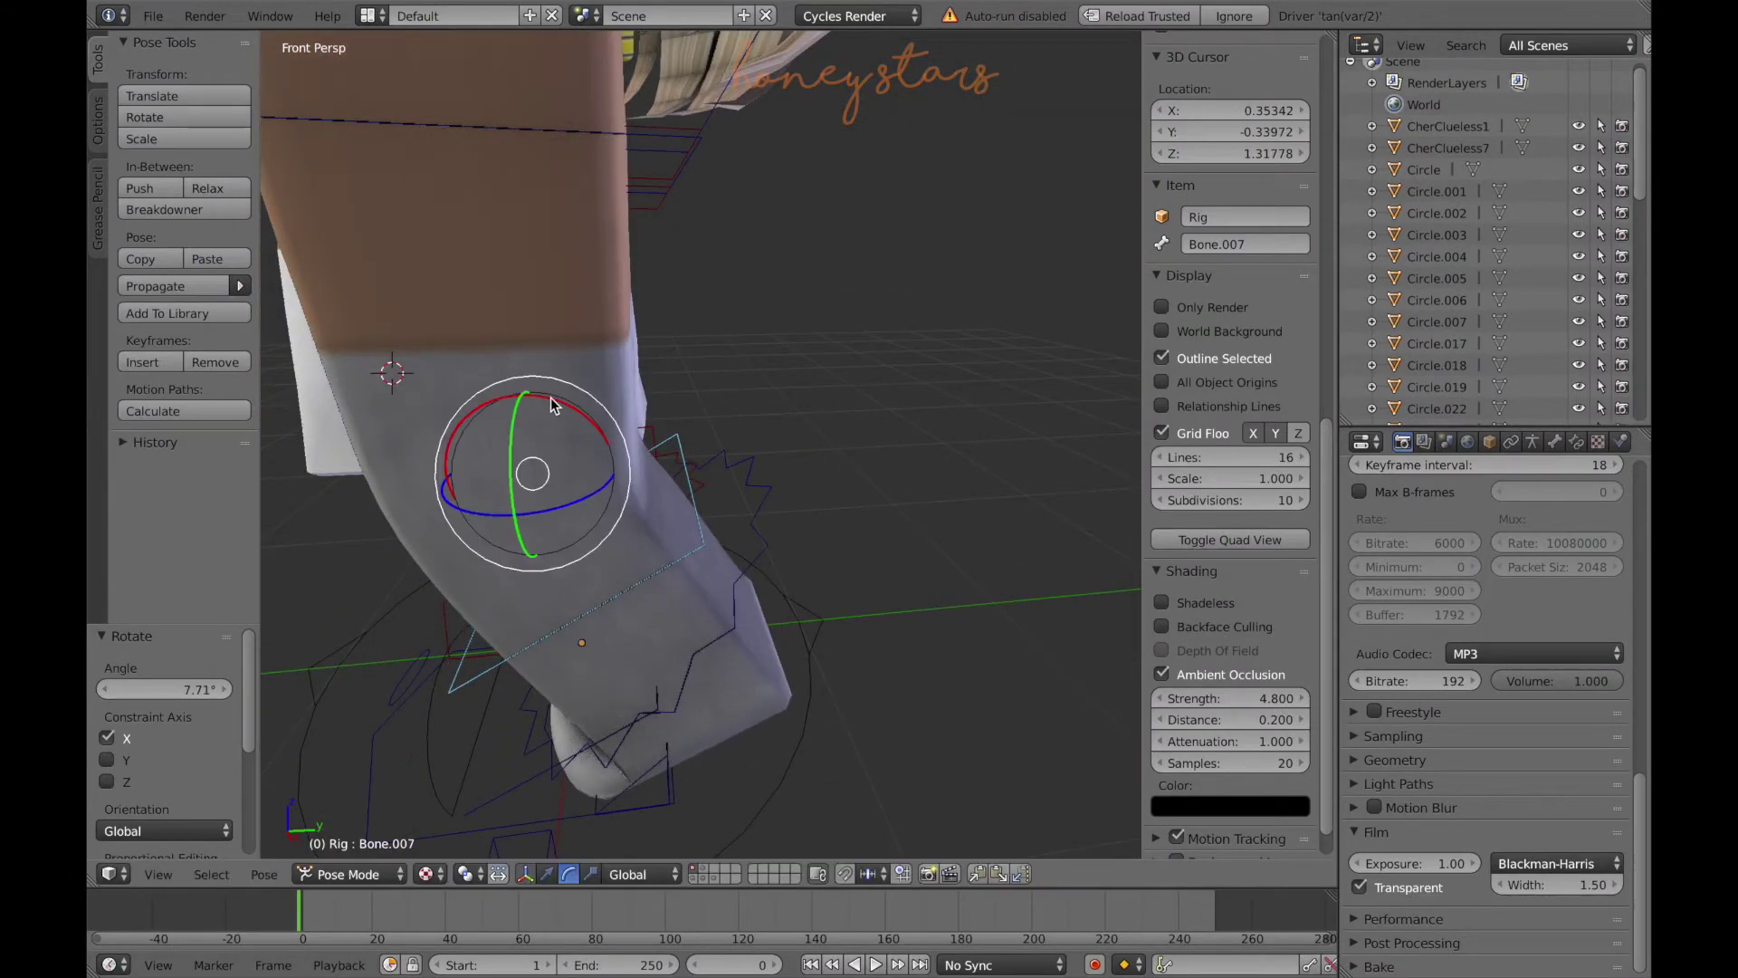
- Rotate the left thigh bone -22.7° about the Z axis
key("shift+f")
left_click(692, 426)
right_click(693, 425)
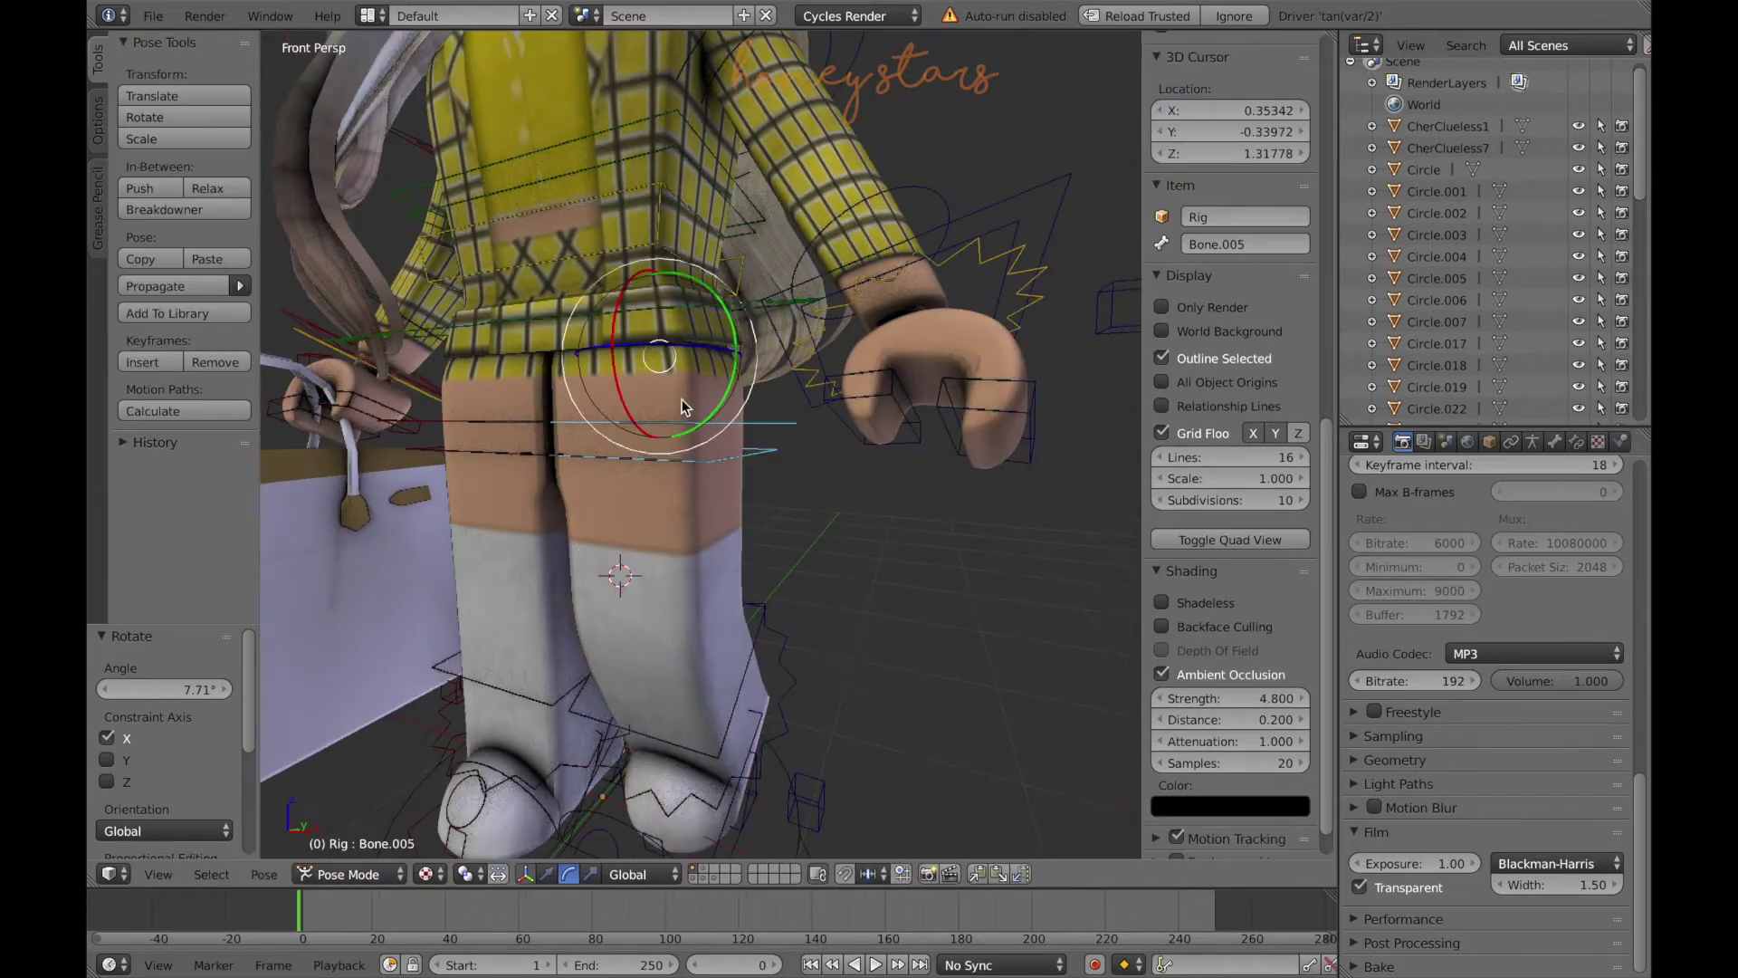
key("r")
left_click(693, 347)
- Rotate the left thigh bone further by about -18° and move it 0.051 along Y
scroll(701, 444, "up", 2)
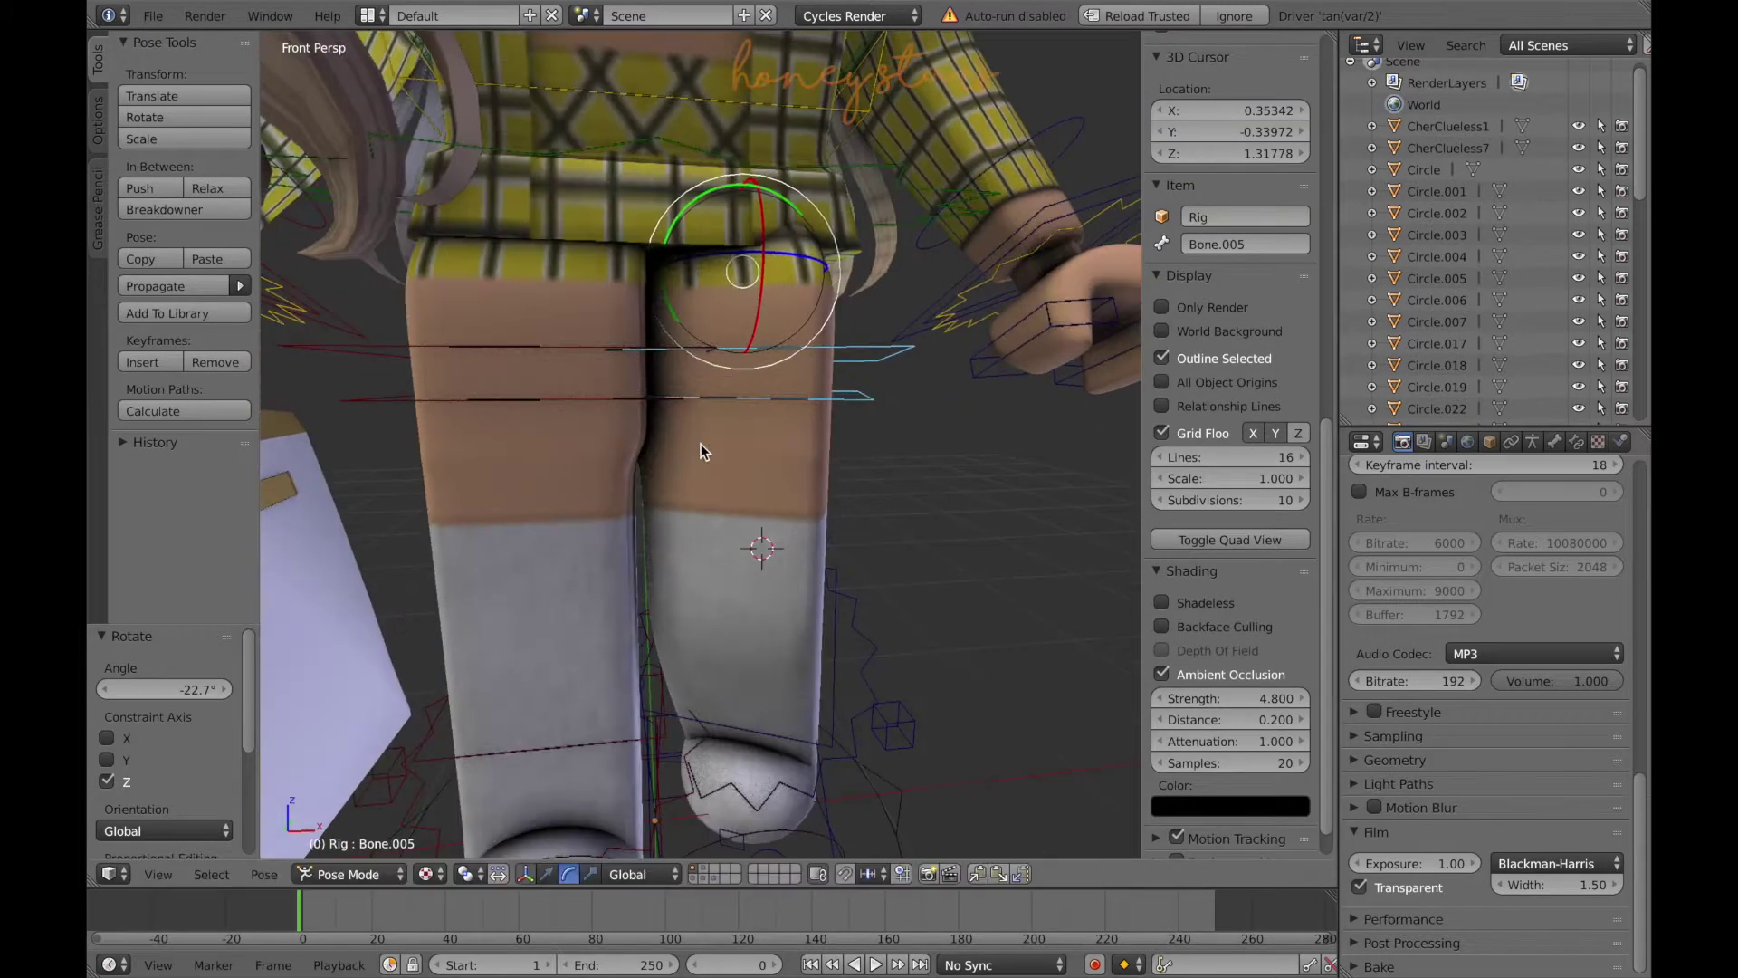
key("r")
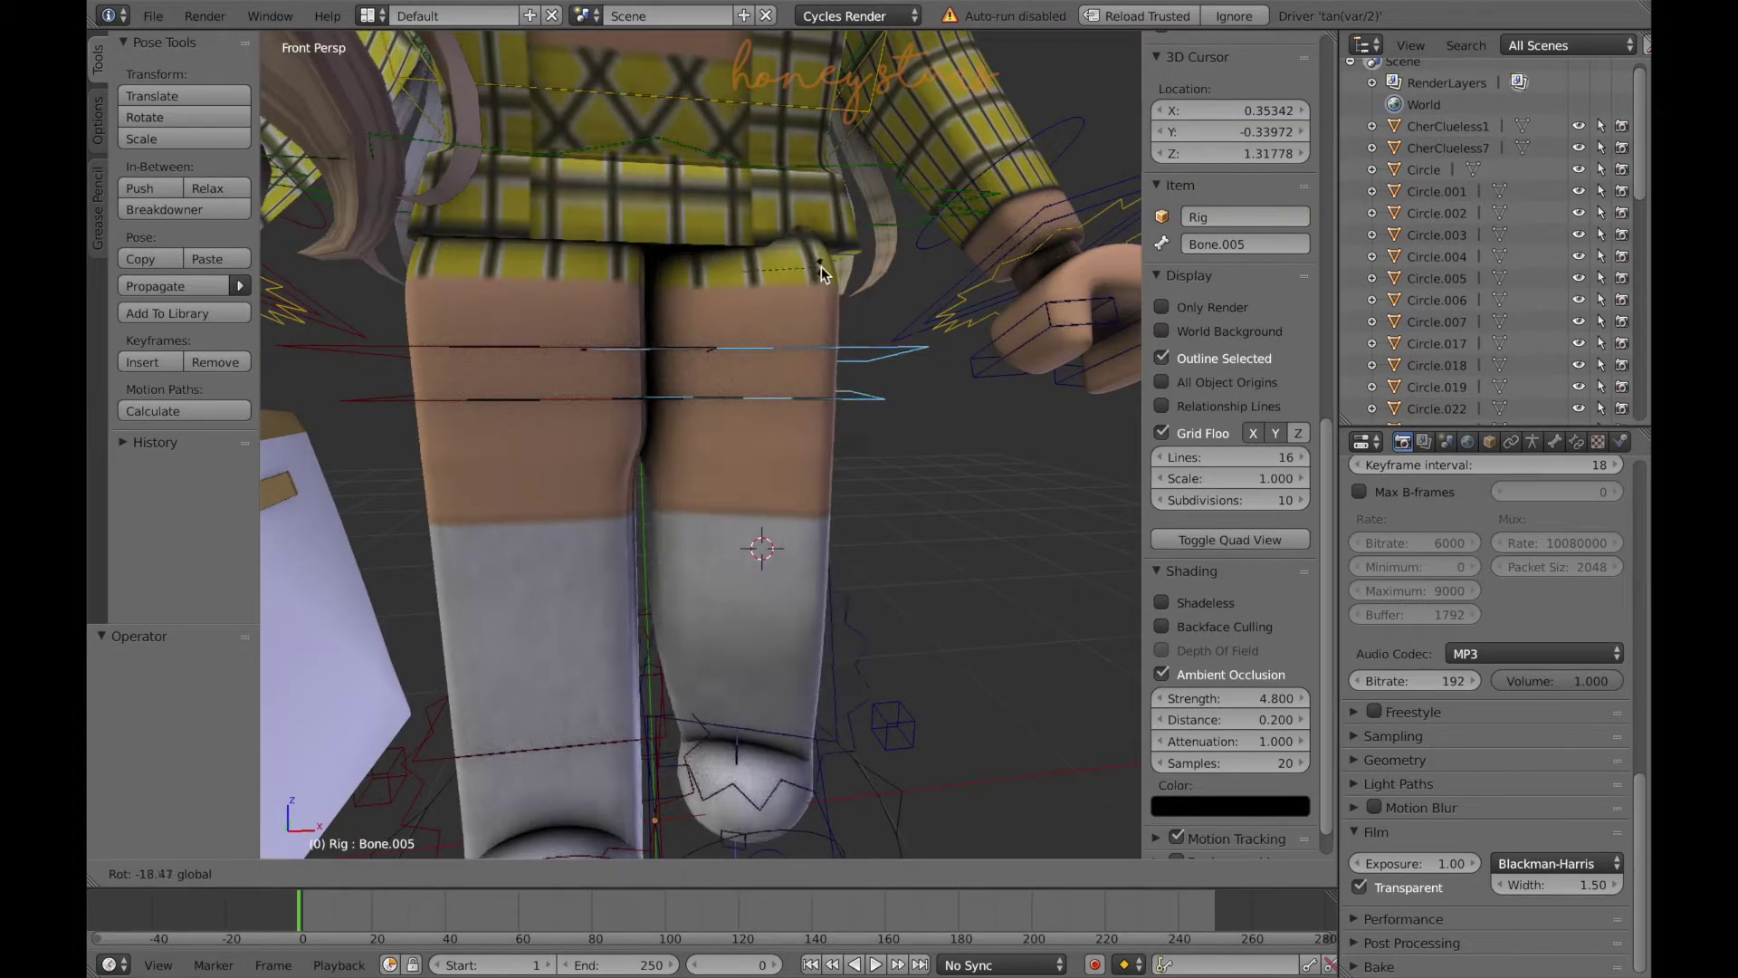
left_click(819, 277)
left_click_drag(838, 265, 744, 295)
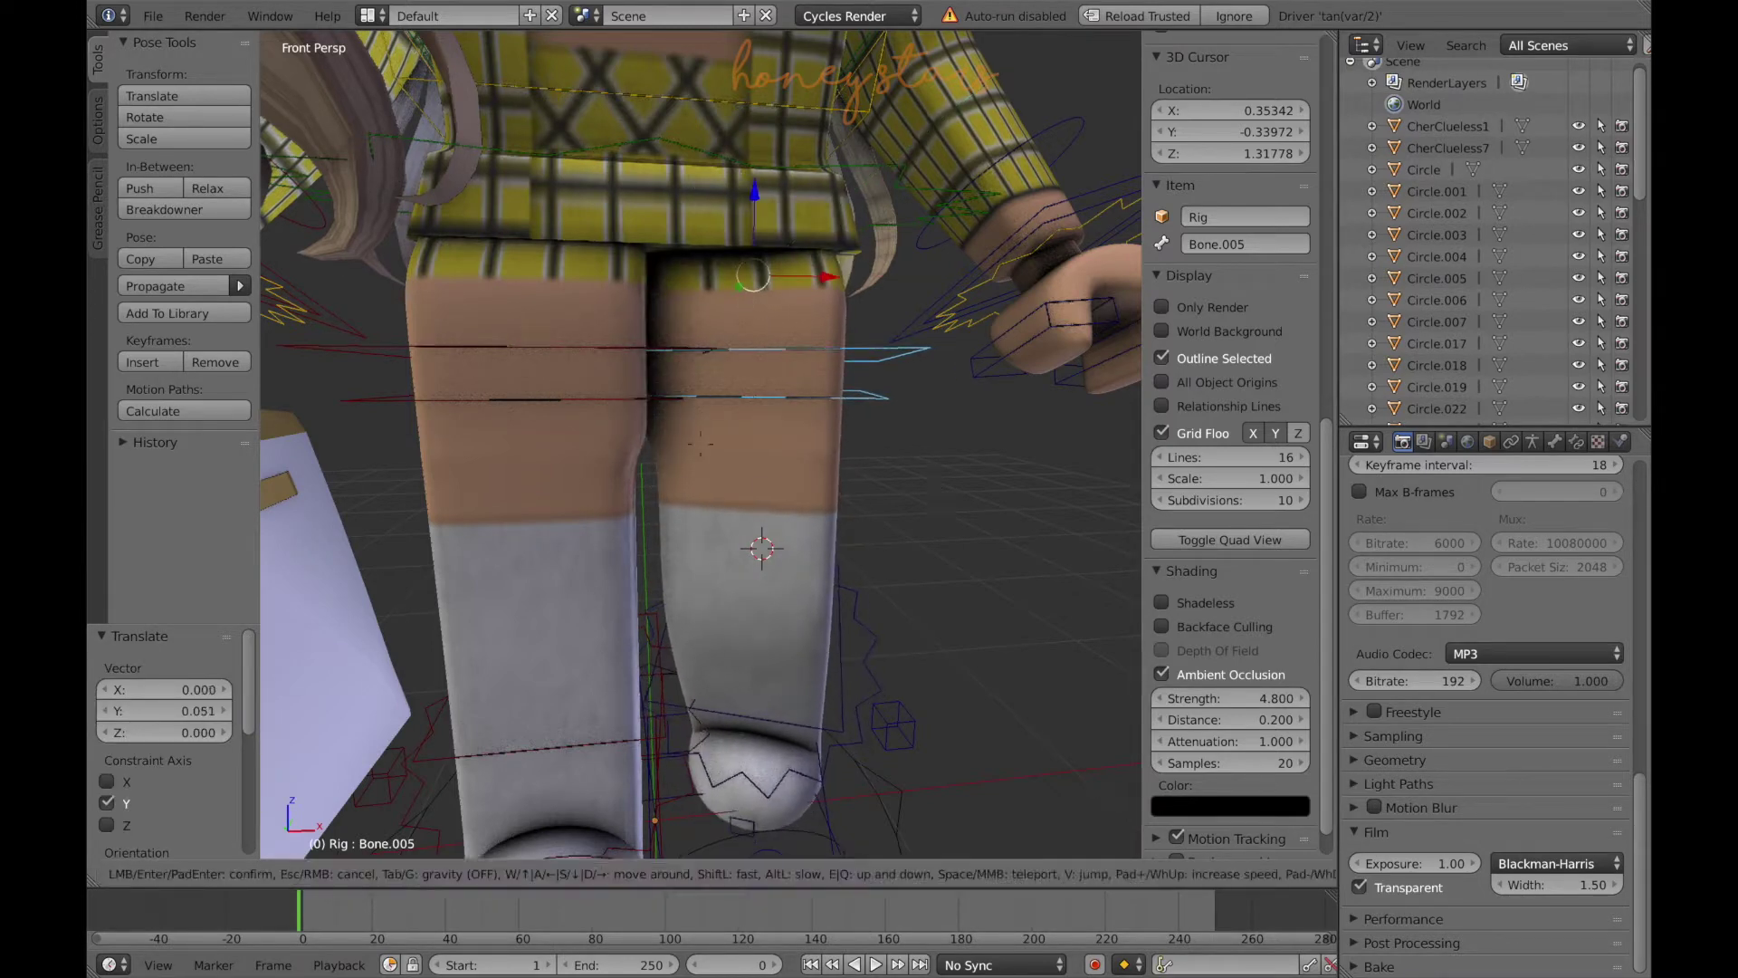
- Rotate the left foot bone 17.7° about the X axis
key("shift+f")
left_click(766, 485)
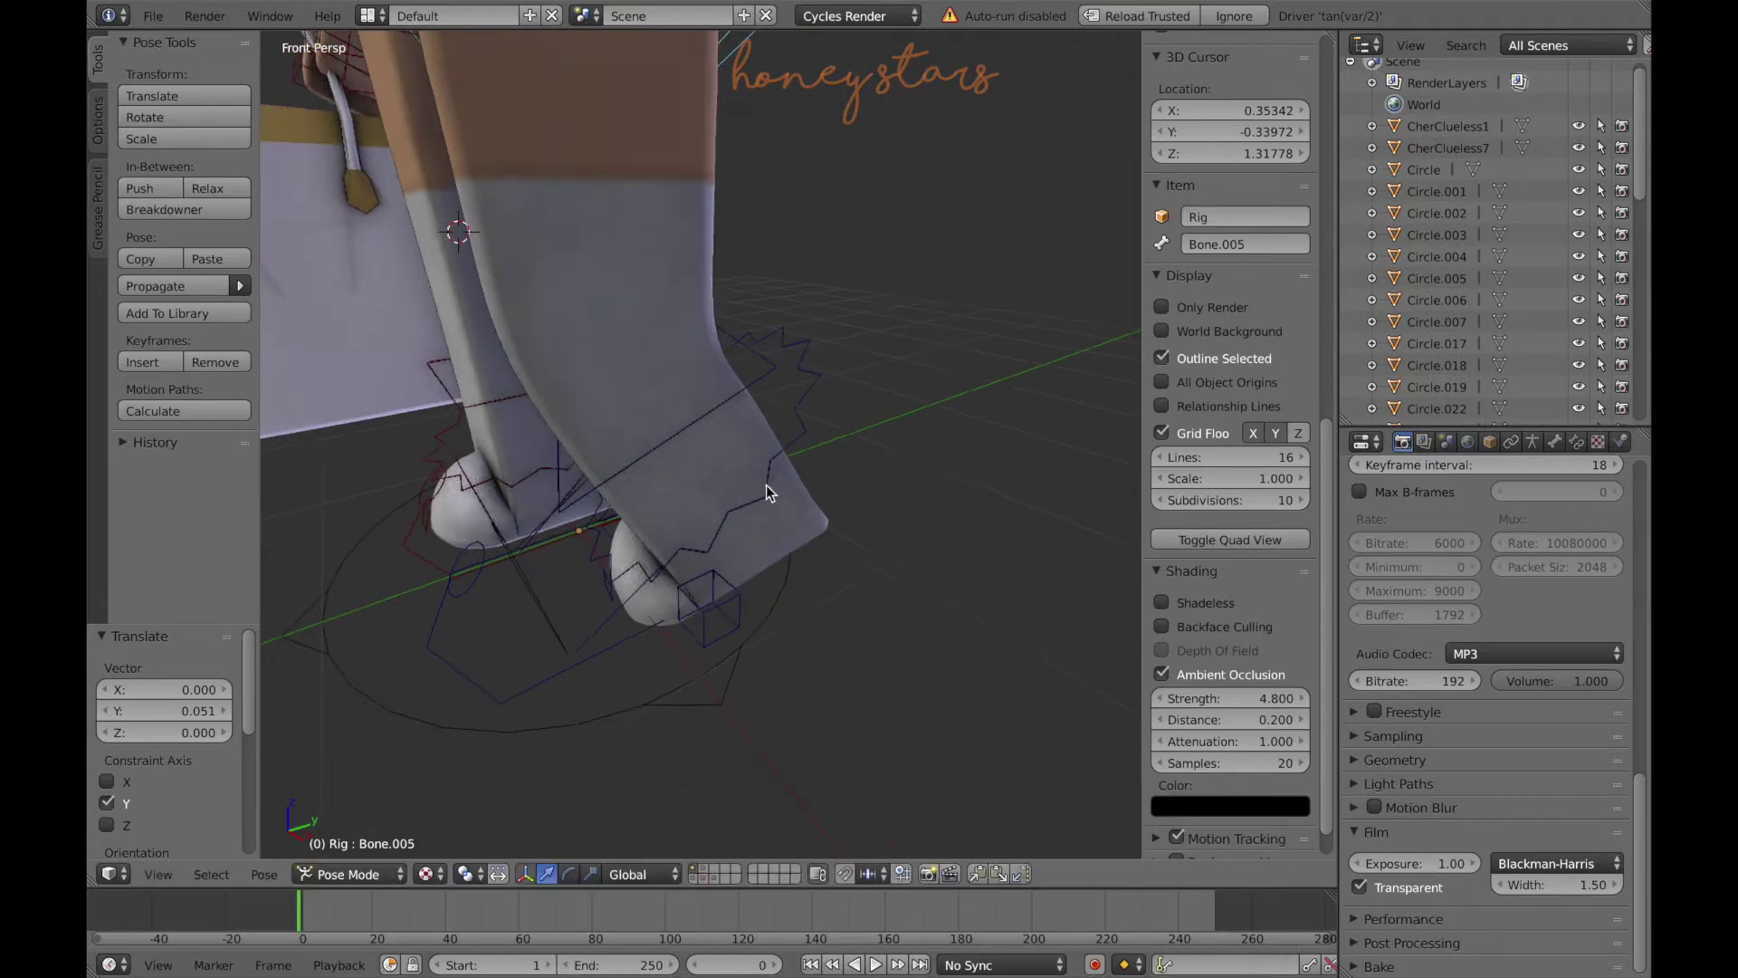
left_click(657, 441)
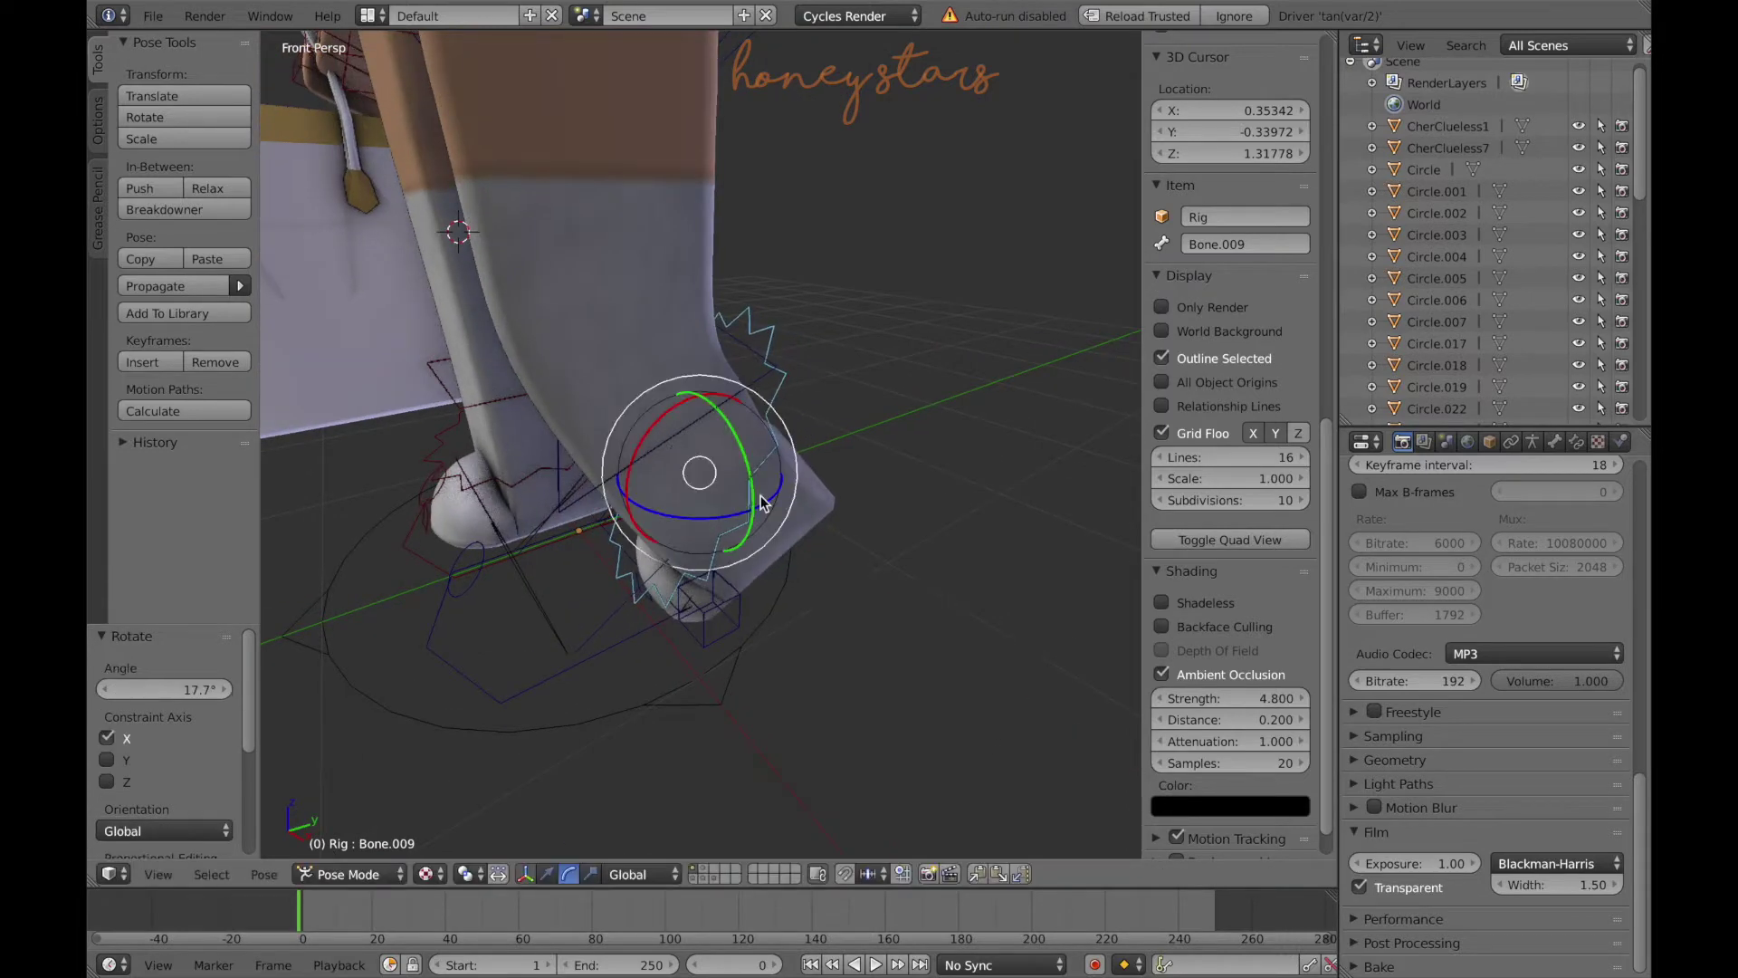
key("shift+f")
left_click(568, 559)
right_click(568, 559)
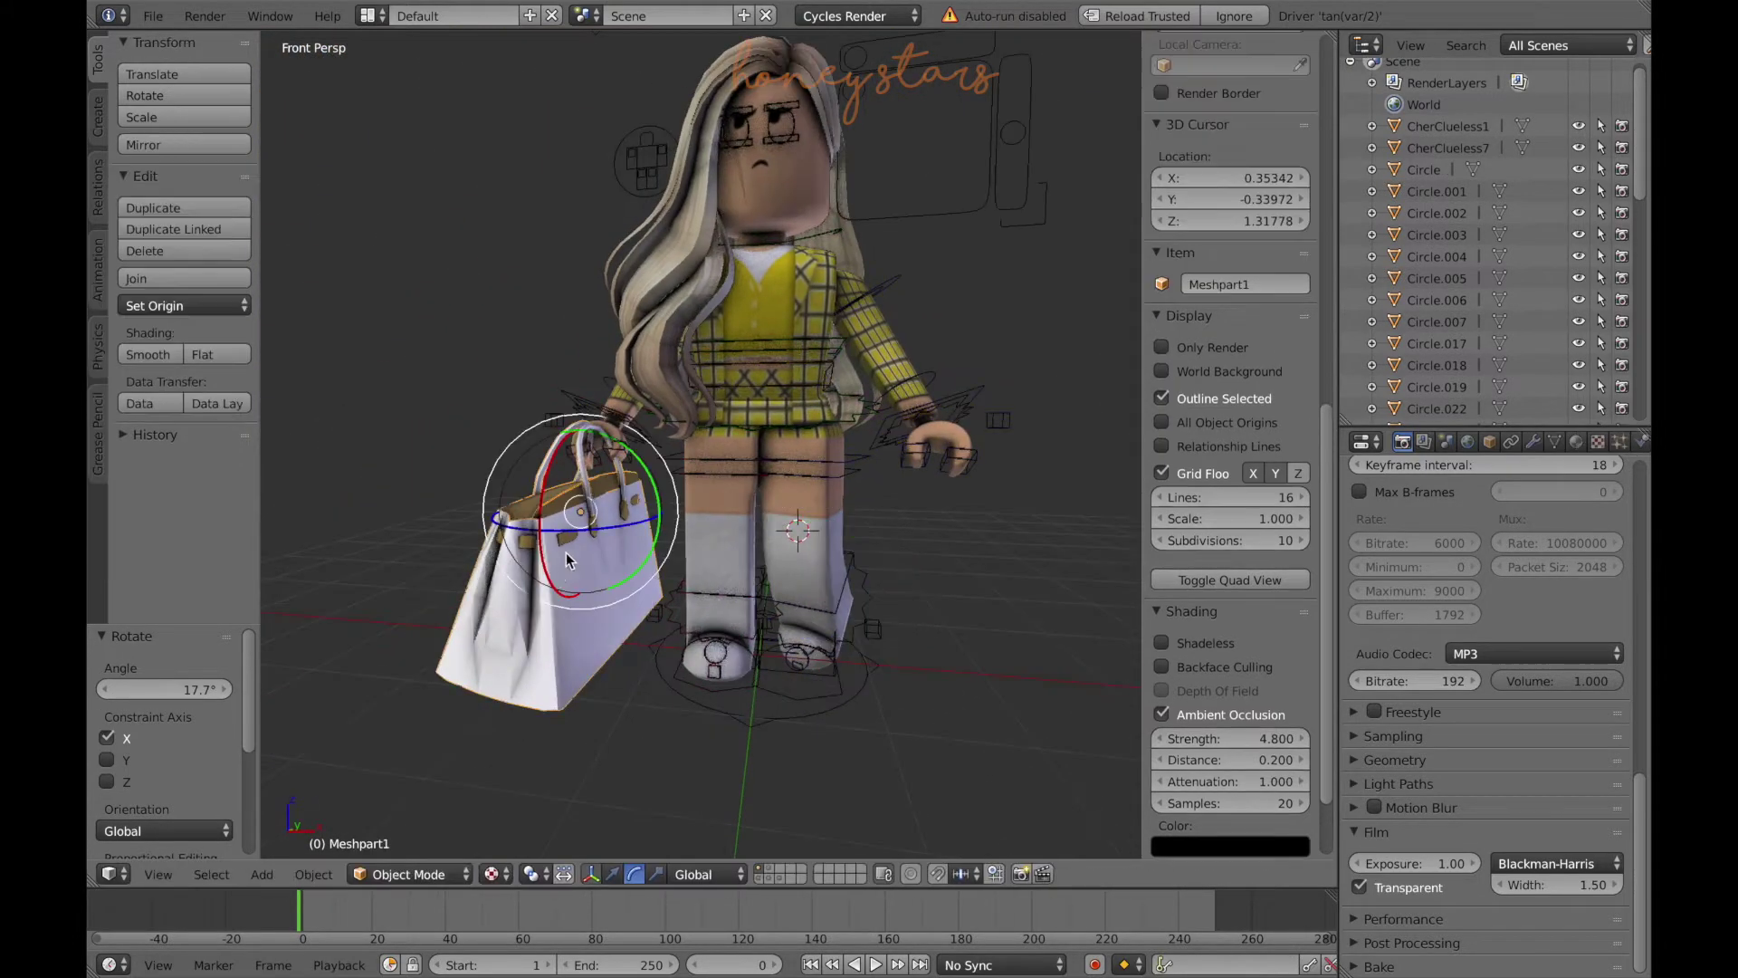
key("r")
key("Escape")
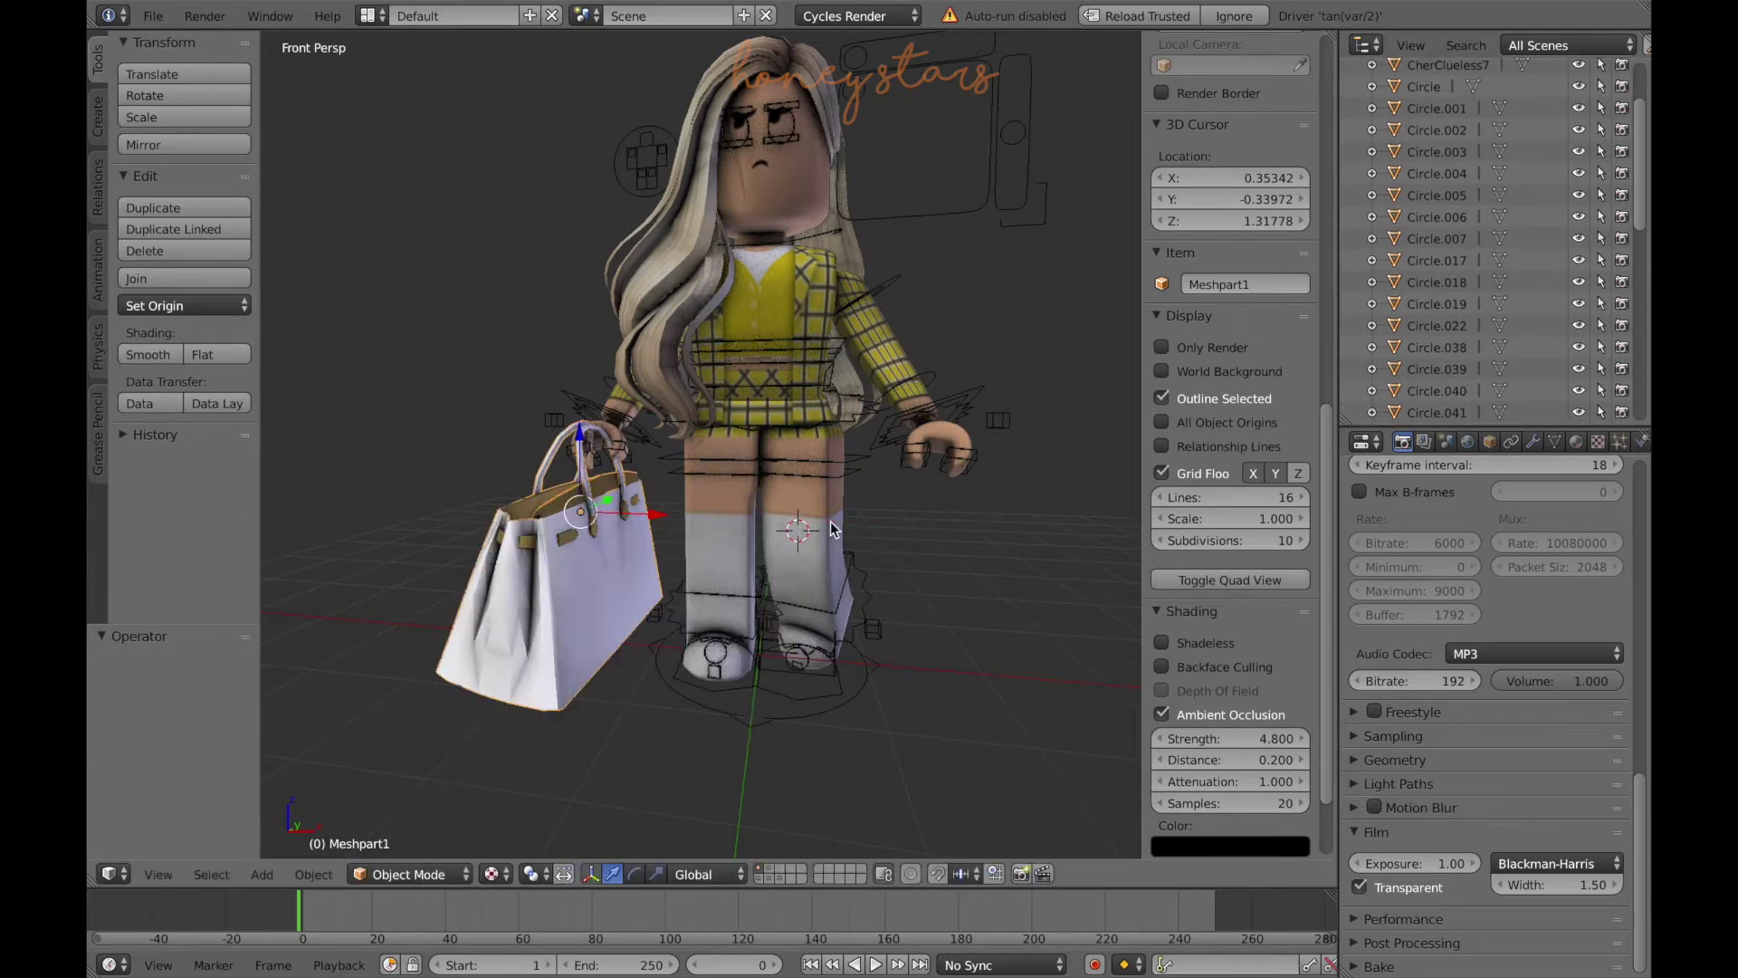
- Try to move the handbag's gold trim mesh along X, check it in wireframe, and undo the move
key("shift+f")
left_click(764, 572)
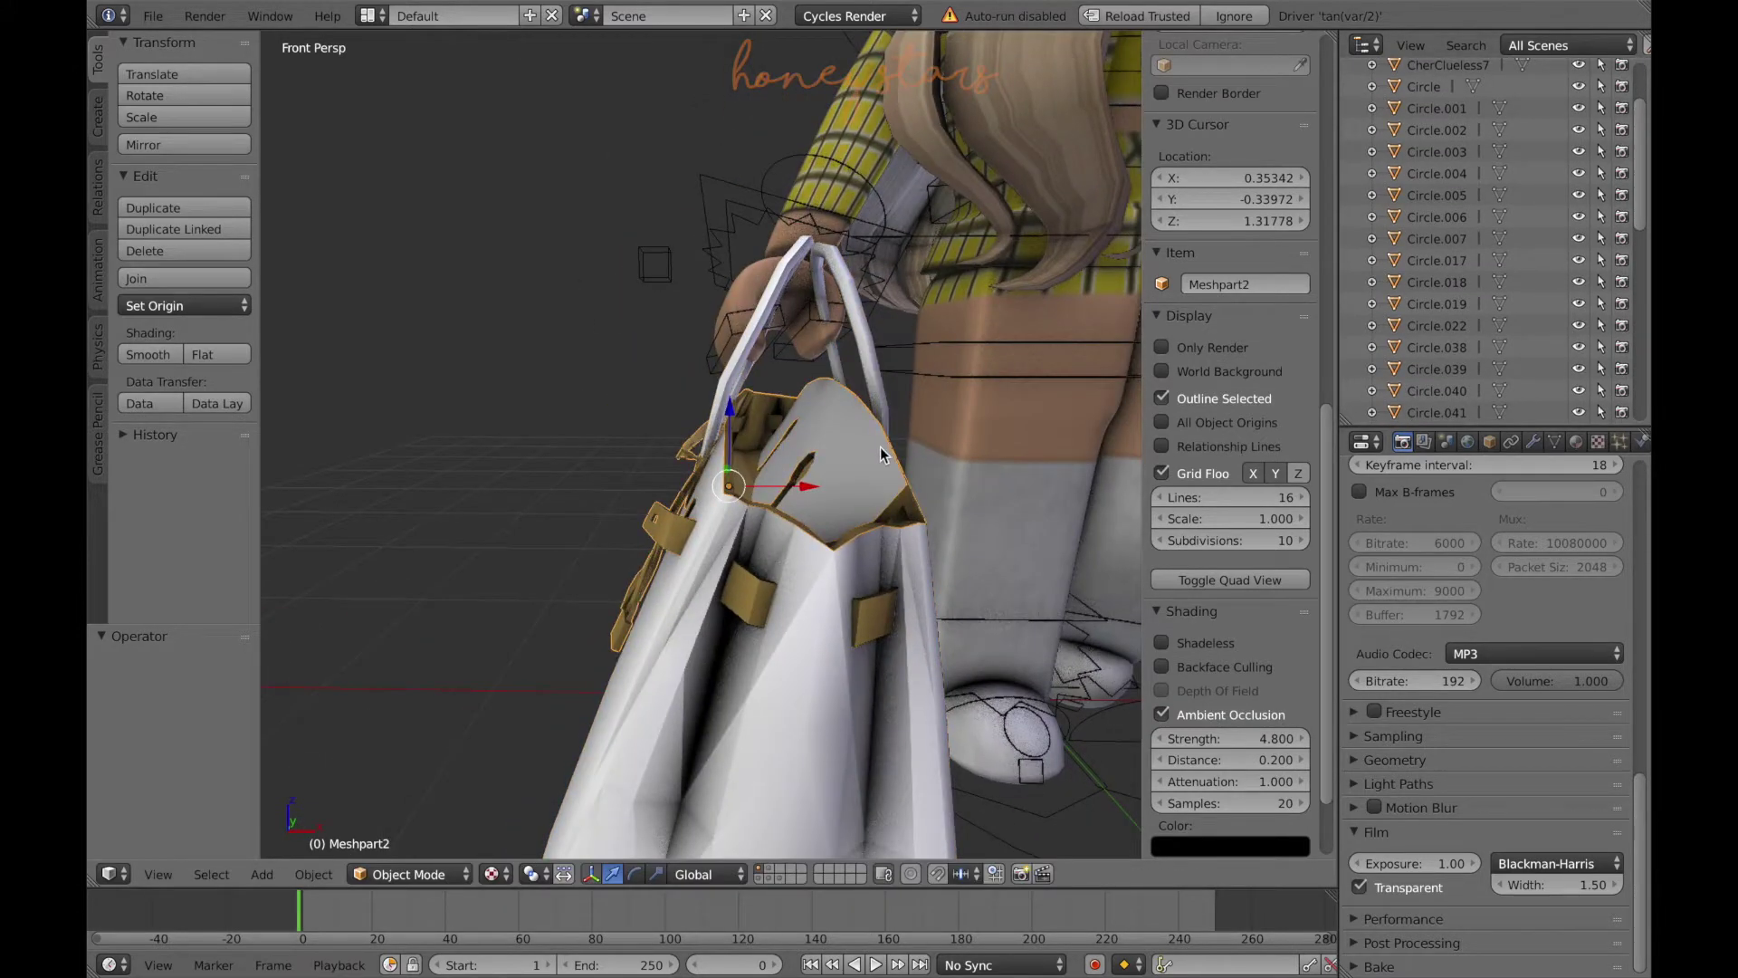
left_click_drag(805, 486, 947, 487)
key("z")
key("ctrl+z")
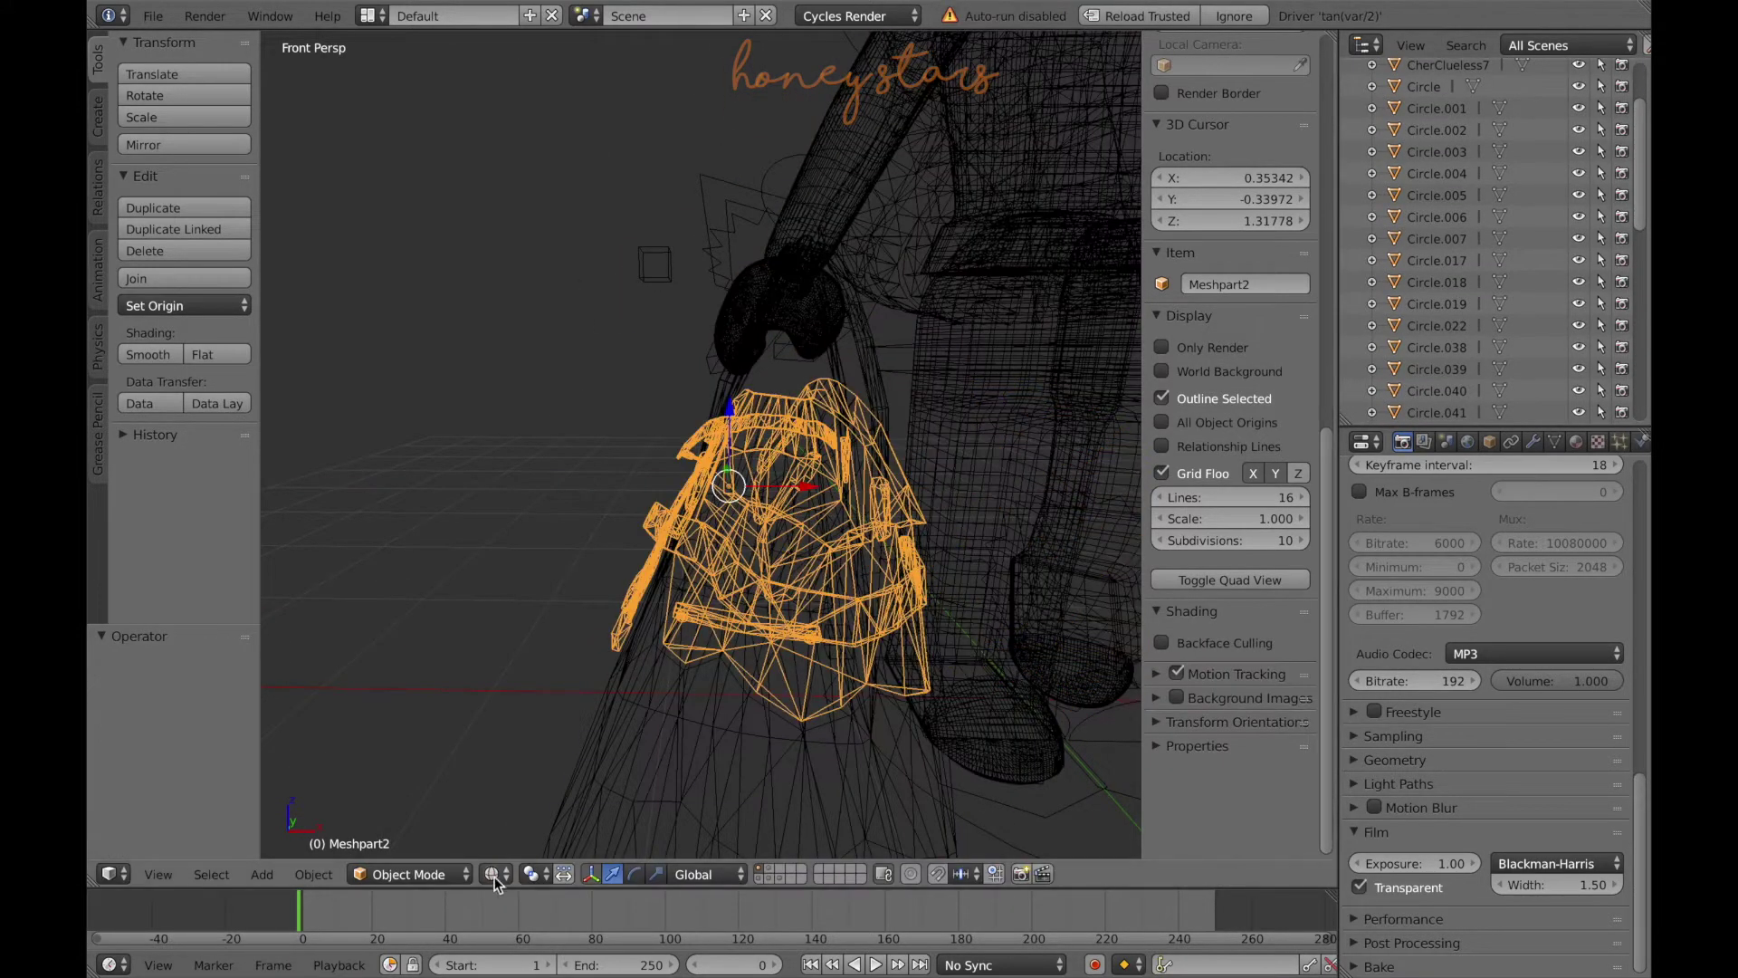
key("z")
- Move the handbag along the X axis across the character to her left hand
left_click_drag(851, 471, 1109, 471)
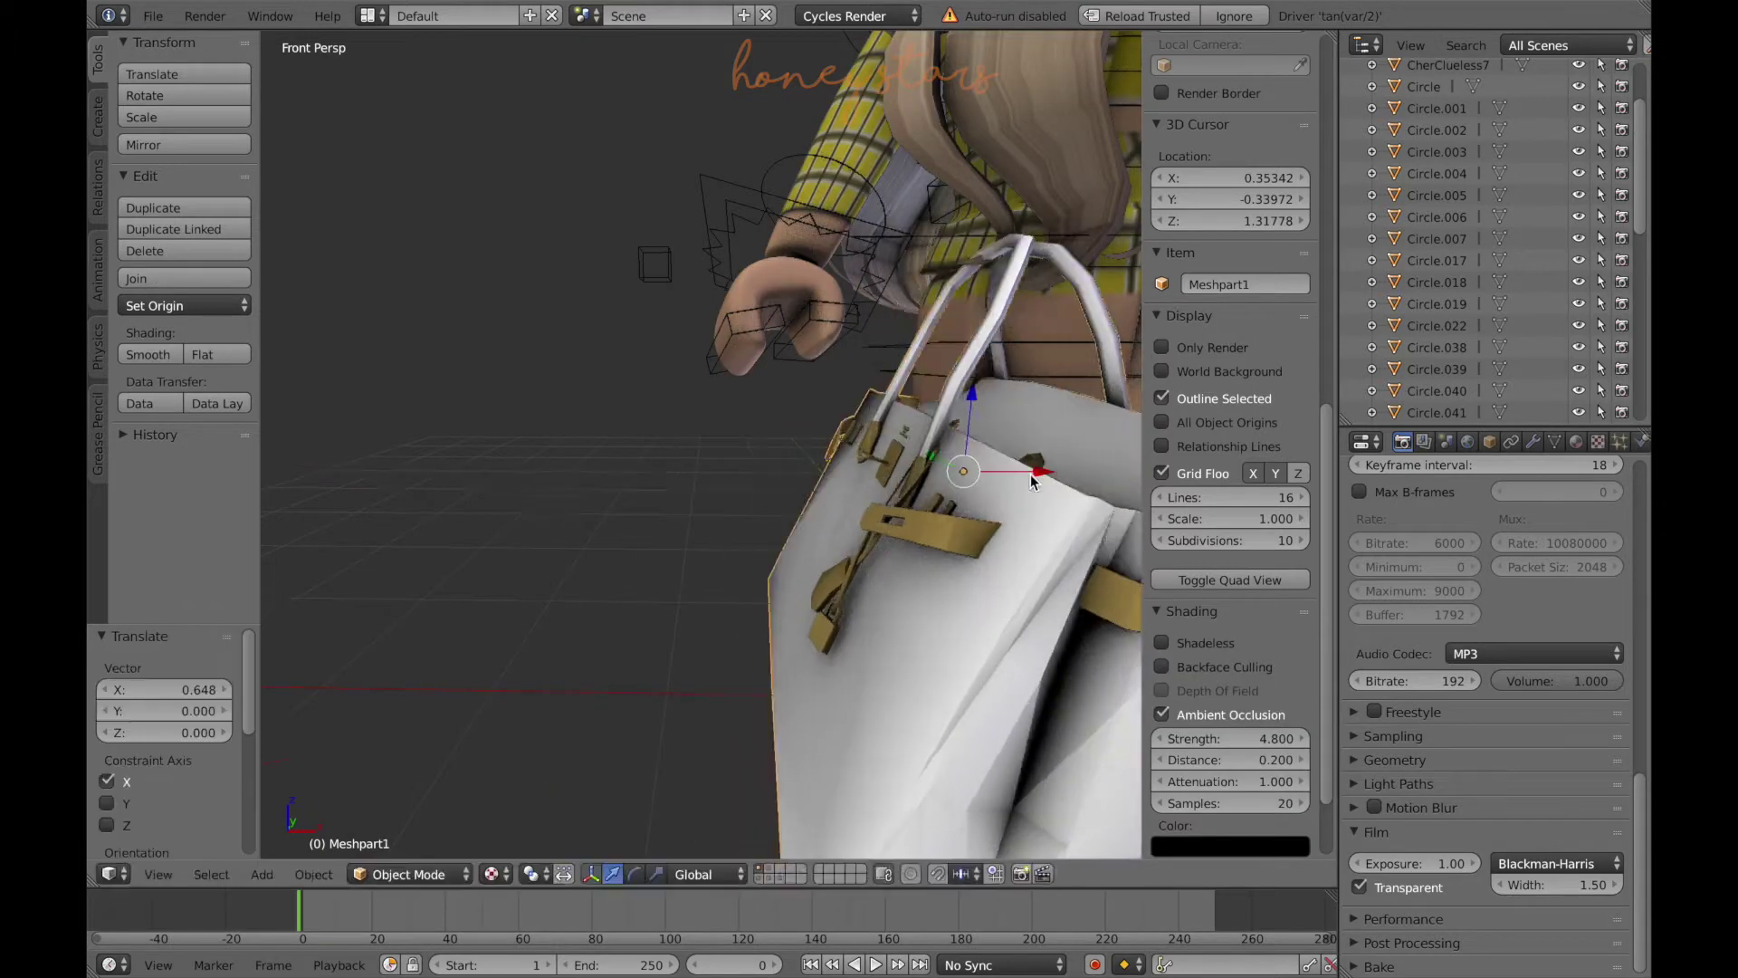
key("shift+f")
key("s")
key("w")
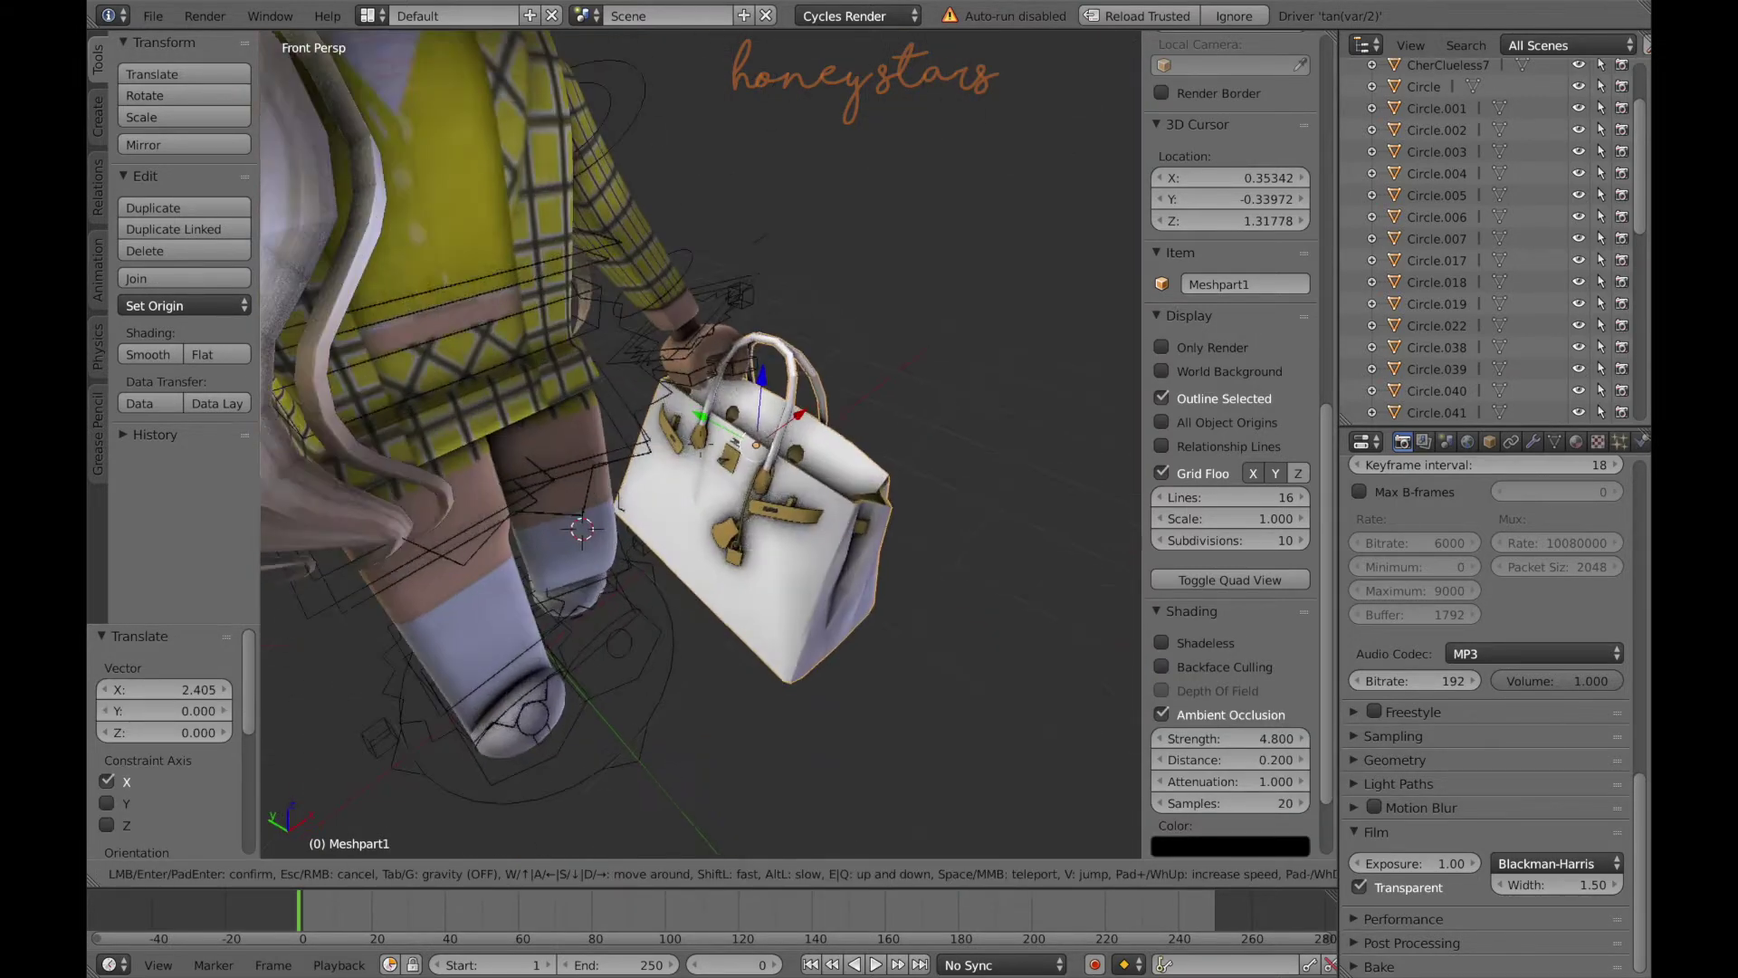
left_click(617, 411)
- Fit the handbag's handles under the left hand by moving it -0.199 along Z and -0.124 along X
key("g")
key("y")
key("x")
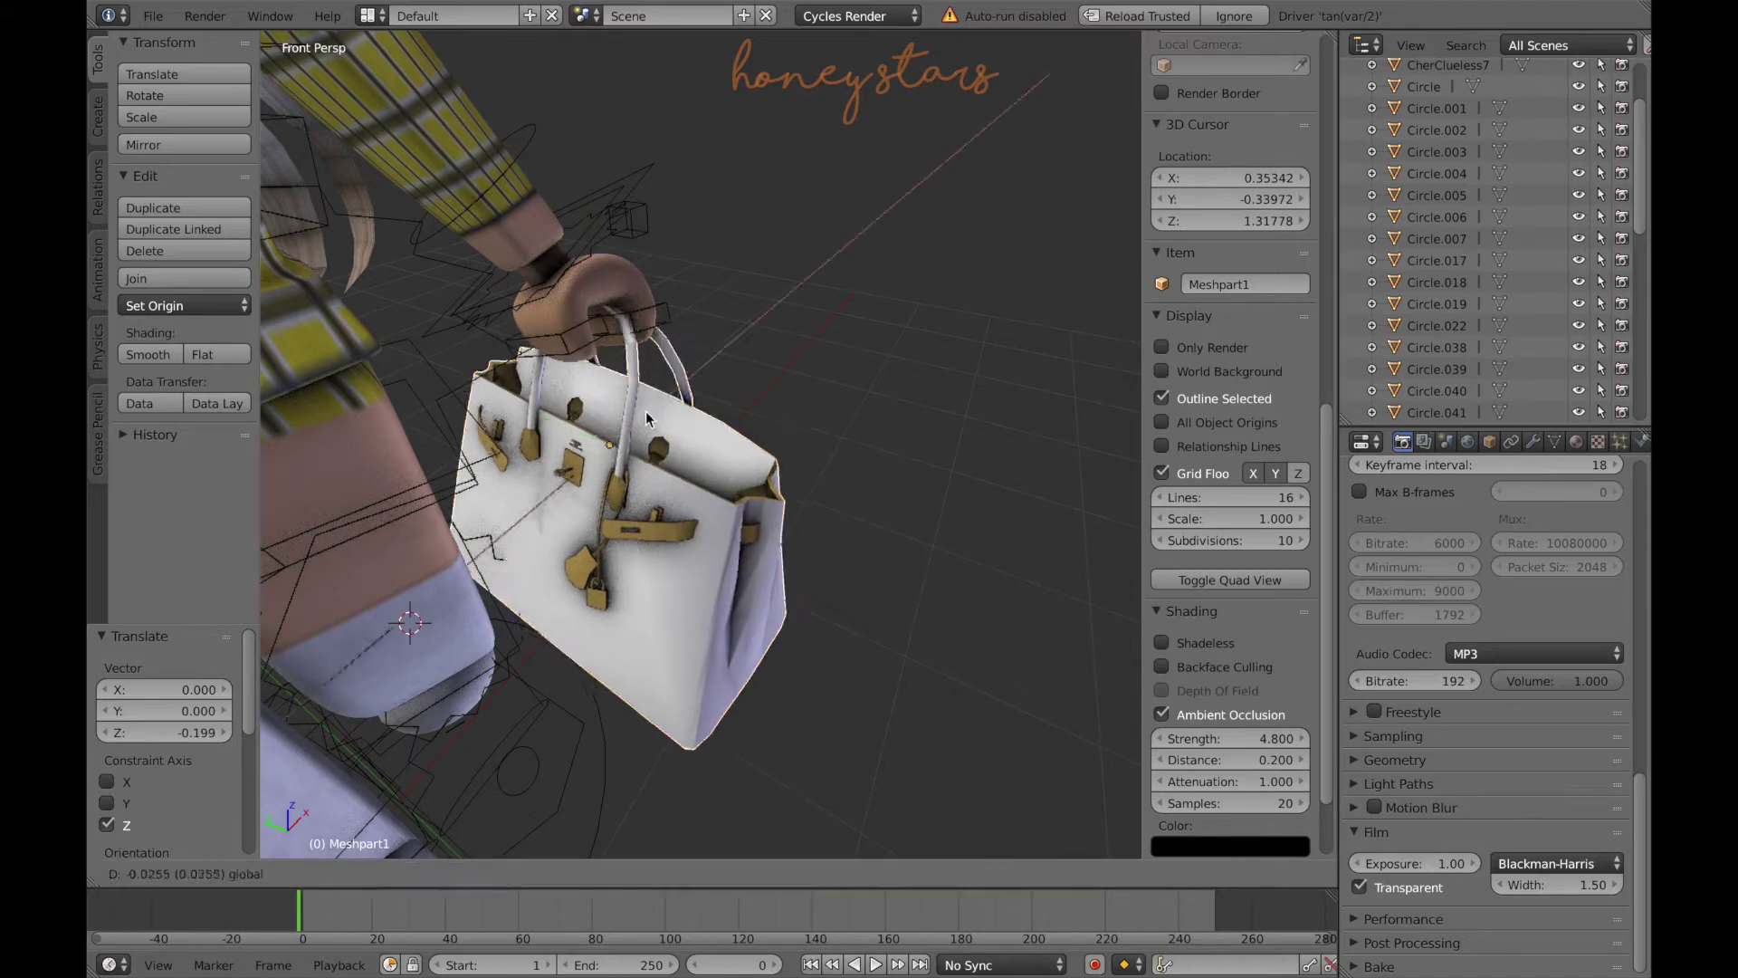
left_click(639, 422)
- Select the left upper-arm bone in Pose Mode and move it 0.082 along Z
key("shift+f")
key("s")
key("w")
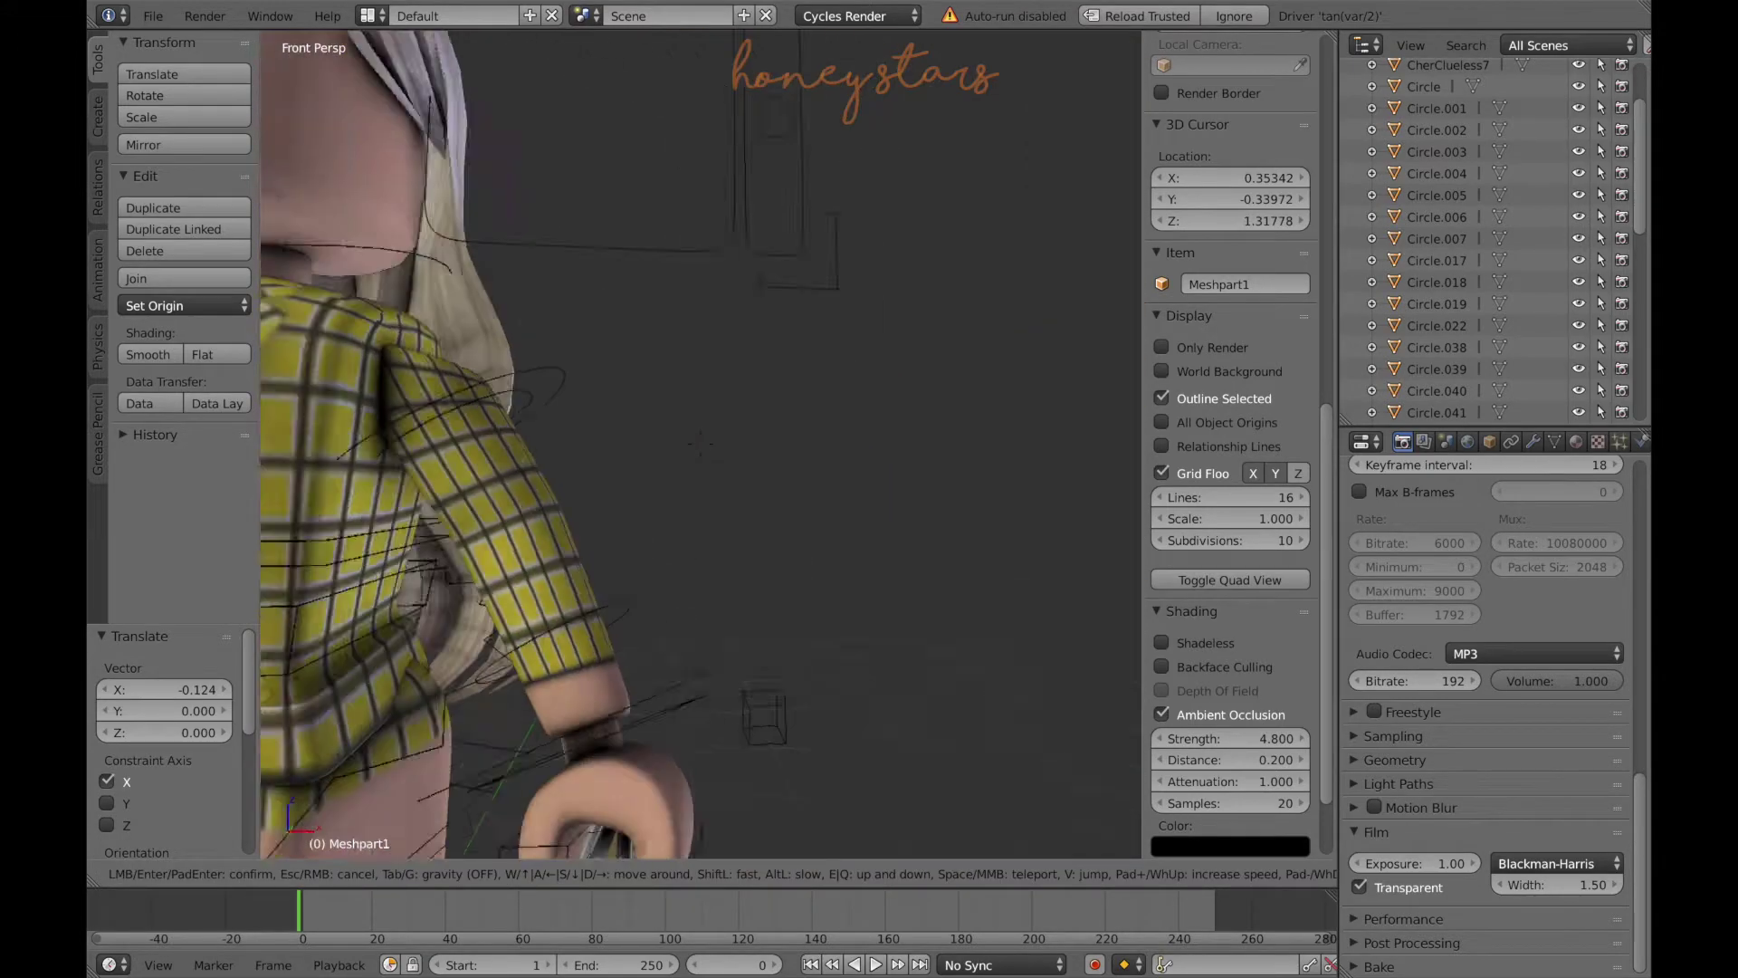
key("Return")
right_click(570, 247)
key("ctrl+Tab")
key("g")
key("z")
left_click(679, 408)
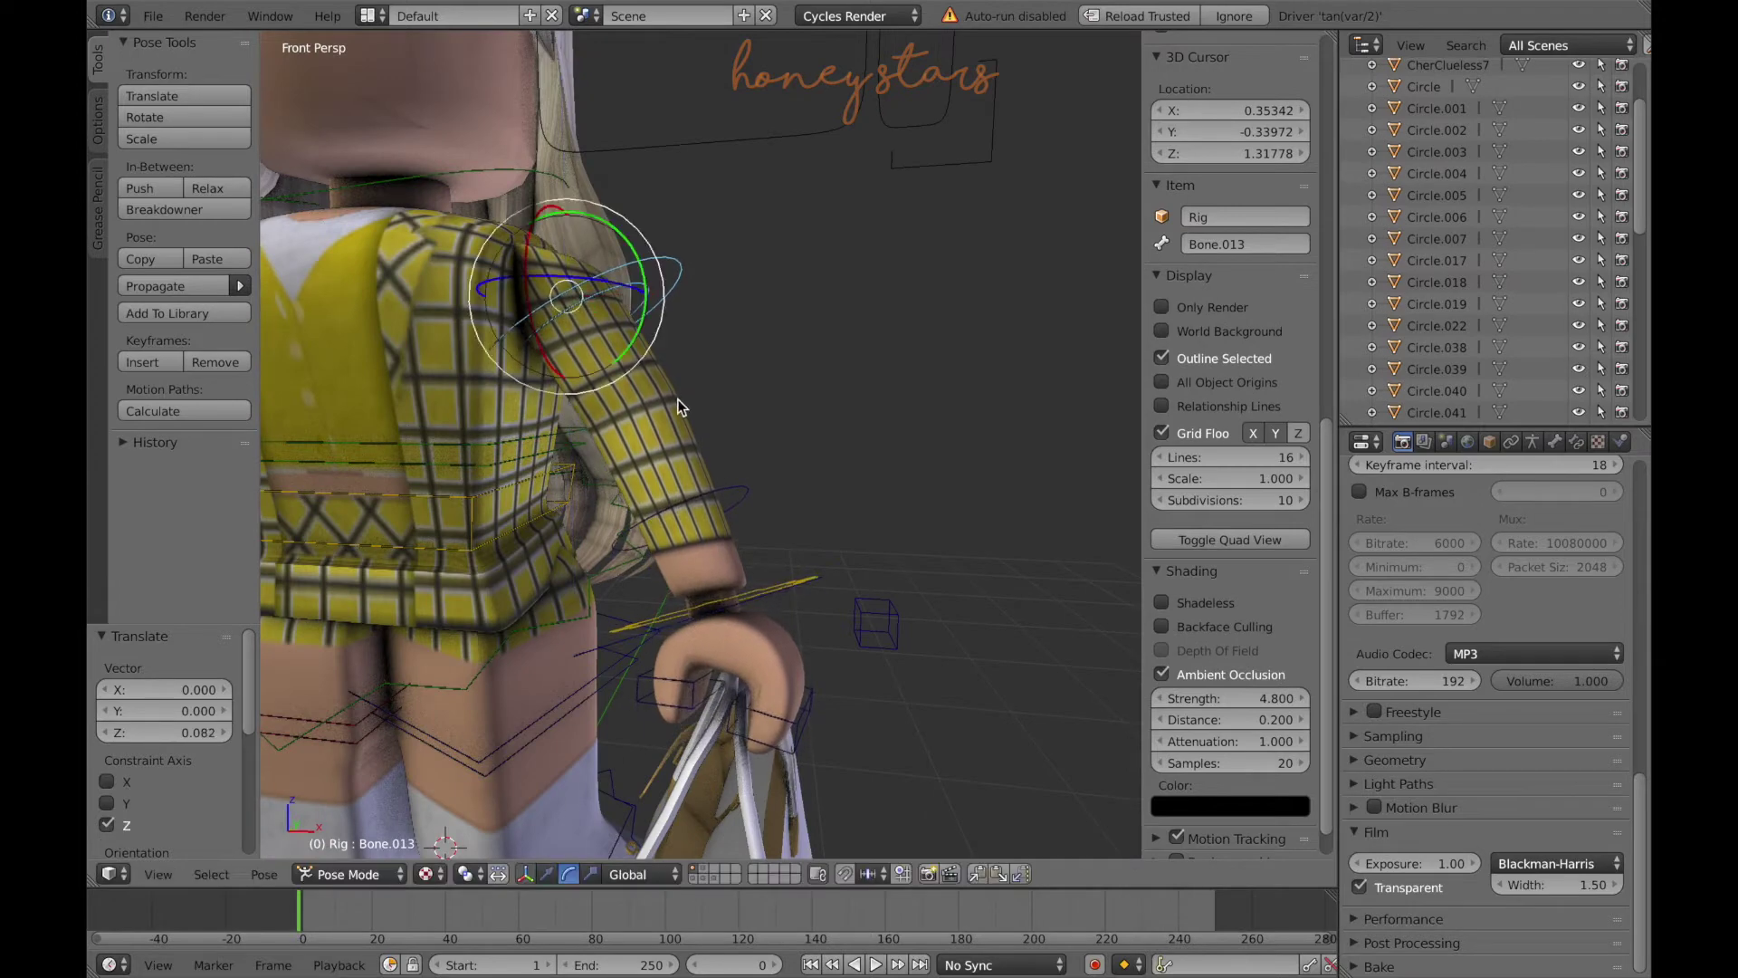
- Rotate the left upper-arm and forearm bones to swing the arm outward
left_click_drag(579, 204, 638, 243)
right_click(759, 424)
key("r")
left_click(679, 257)
key("r")
right_click(722, 436)
key("Tab")
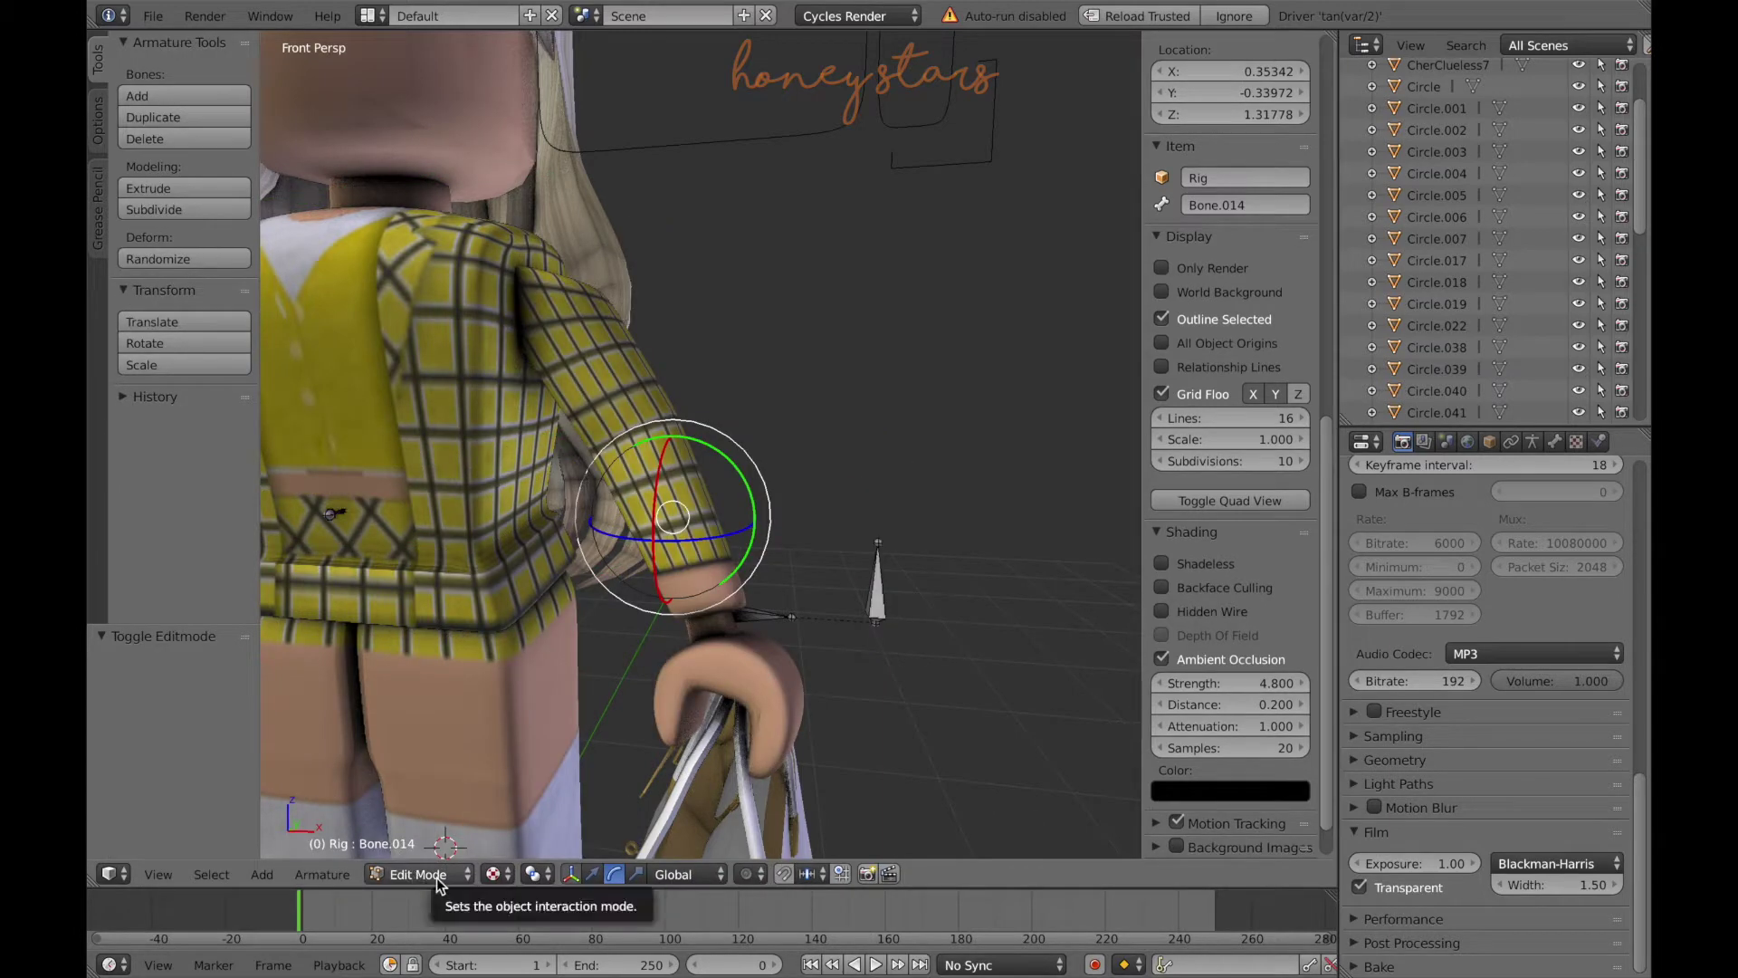
key("ctrl+Tab")
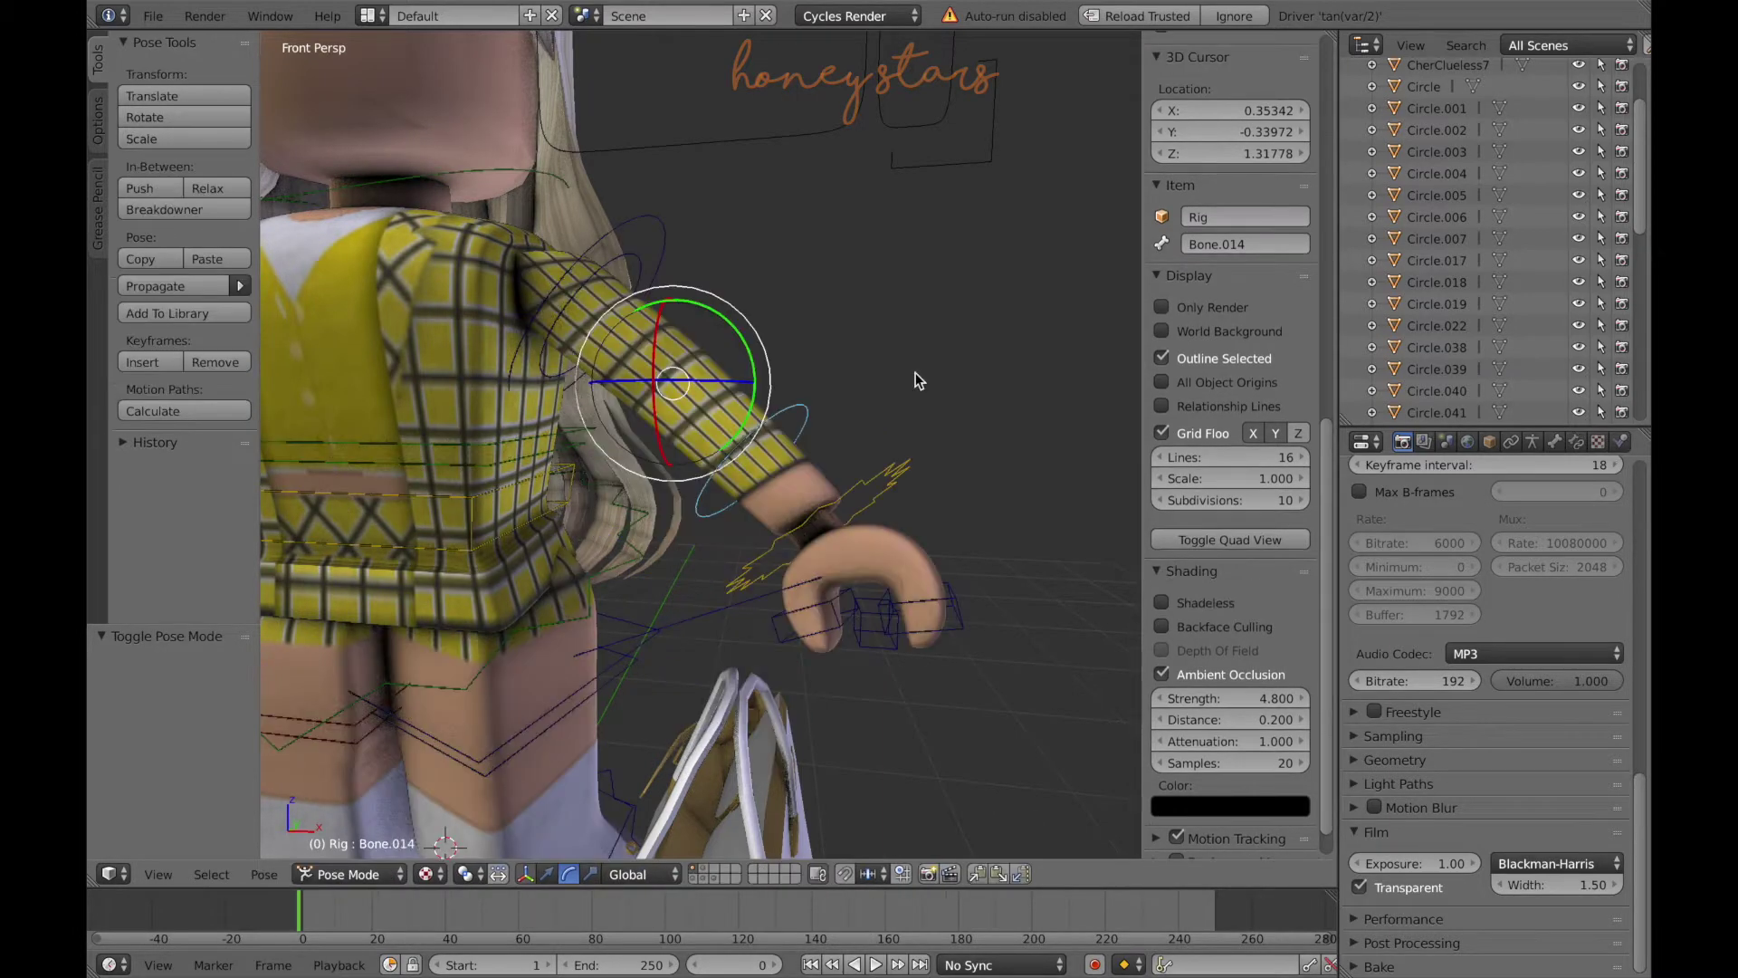
left_click(353, 823)
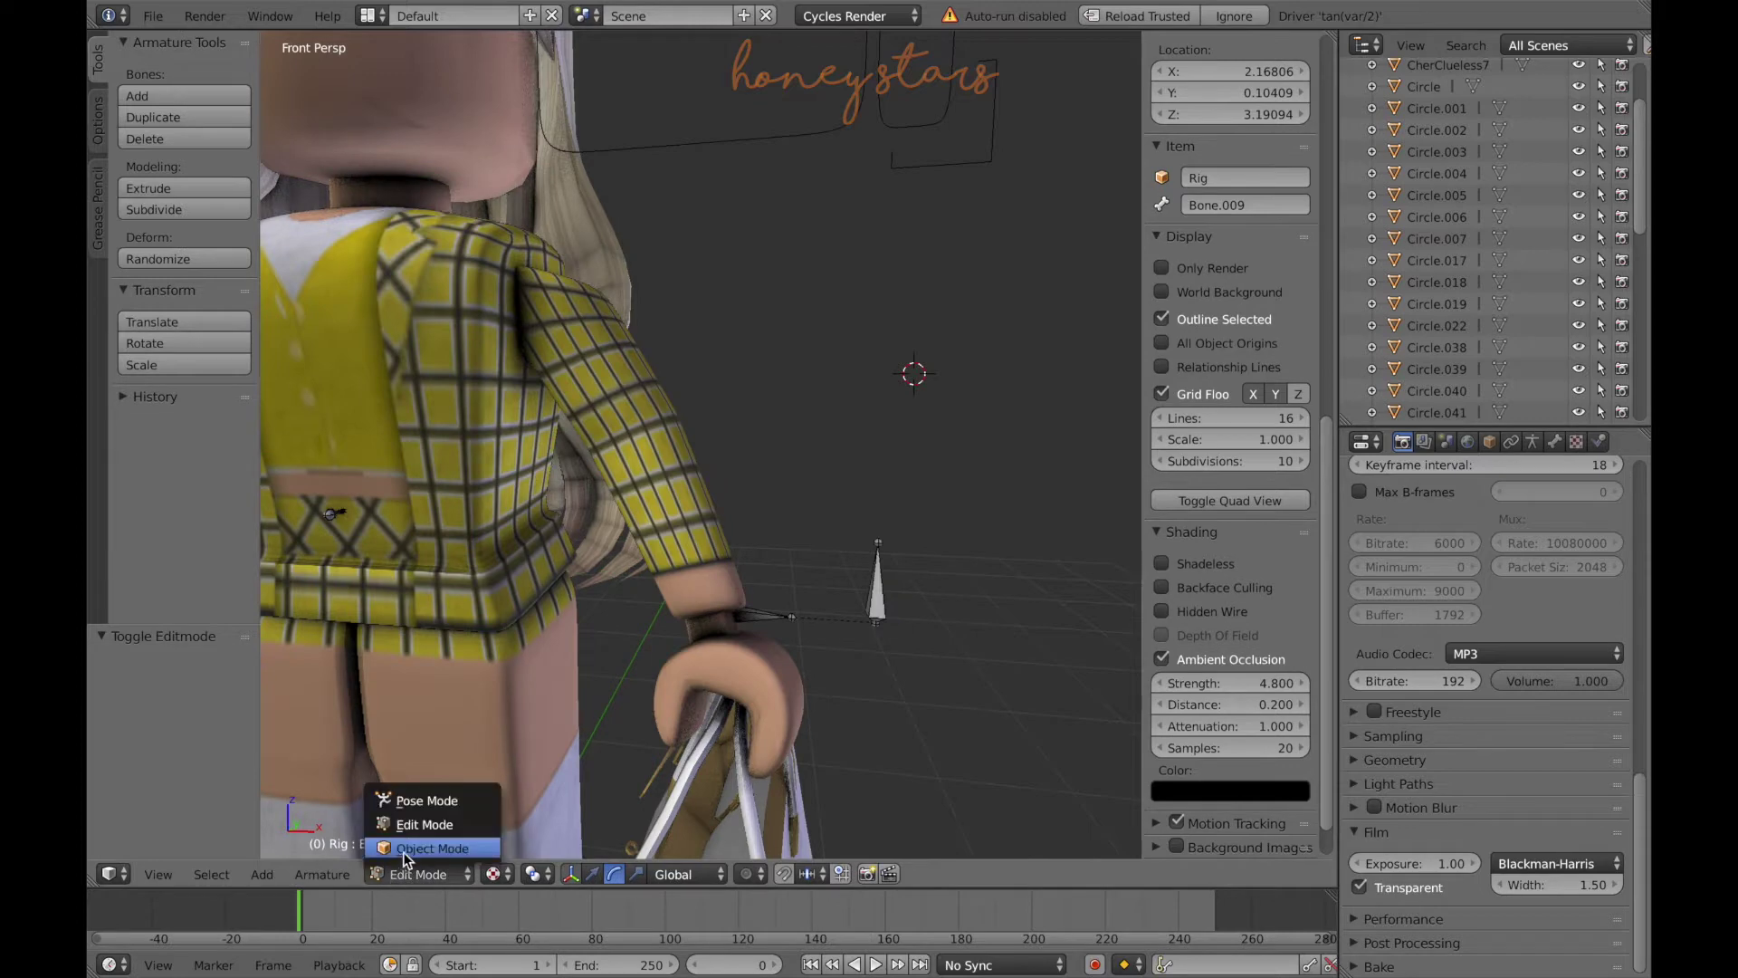
left_click(425, 800)
- Swing the left arm back down toward the handbag and shift its bone -0.096 along Z
left_click_drag(870, 466, 873, 480)
left_click_drag(529, 258, 529, 232)
left_click_drag(643, 277, 643, 302)
left_click_drag(565, 237, 681, 541)
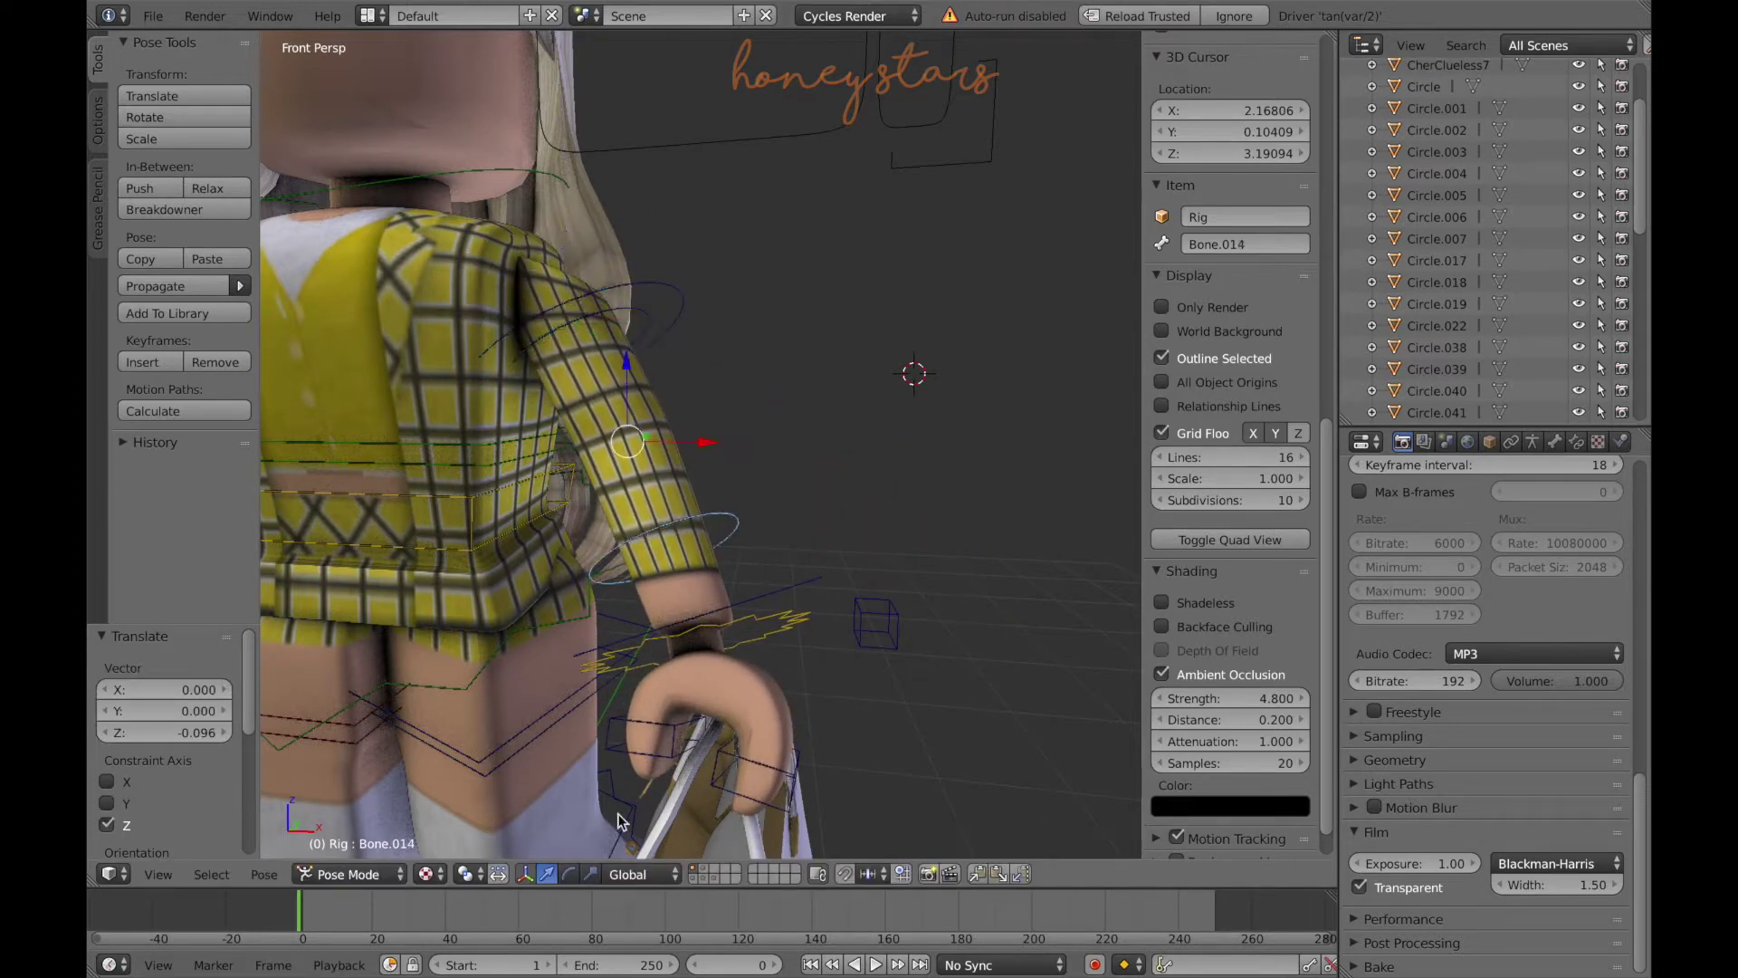
- Bend the left forearm by rotating its bone -53.5° about the X axis
left_click_drag(605, 494, 601, 442)
key("shift+f")
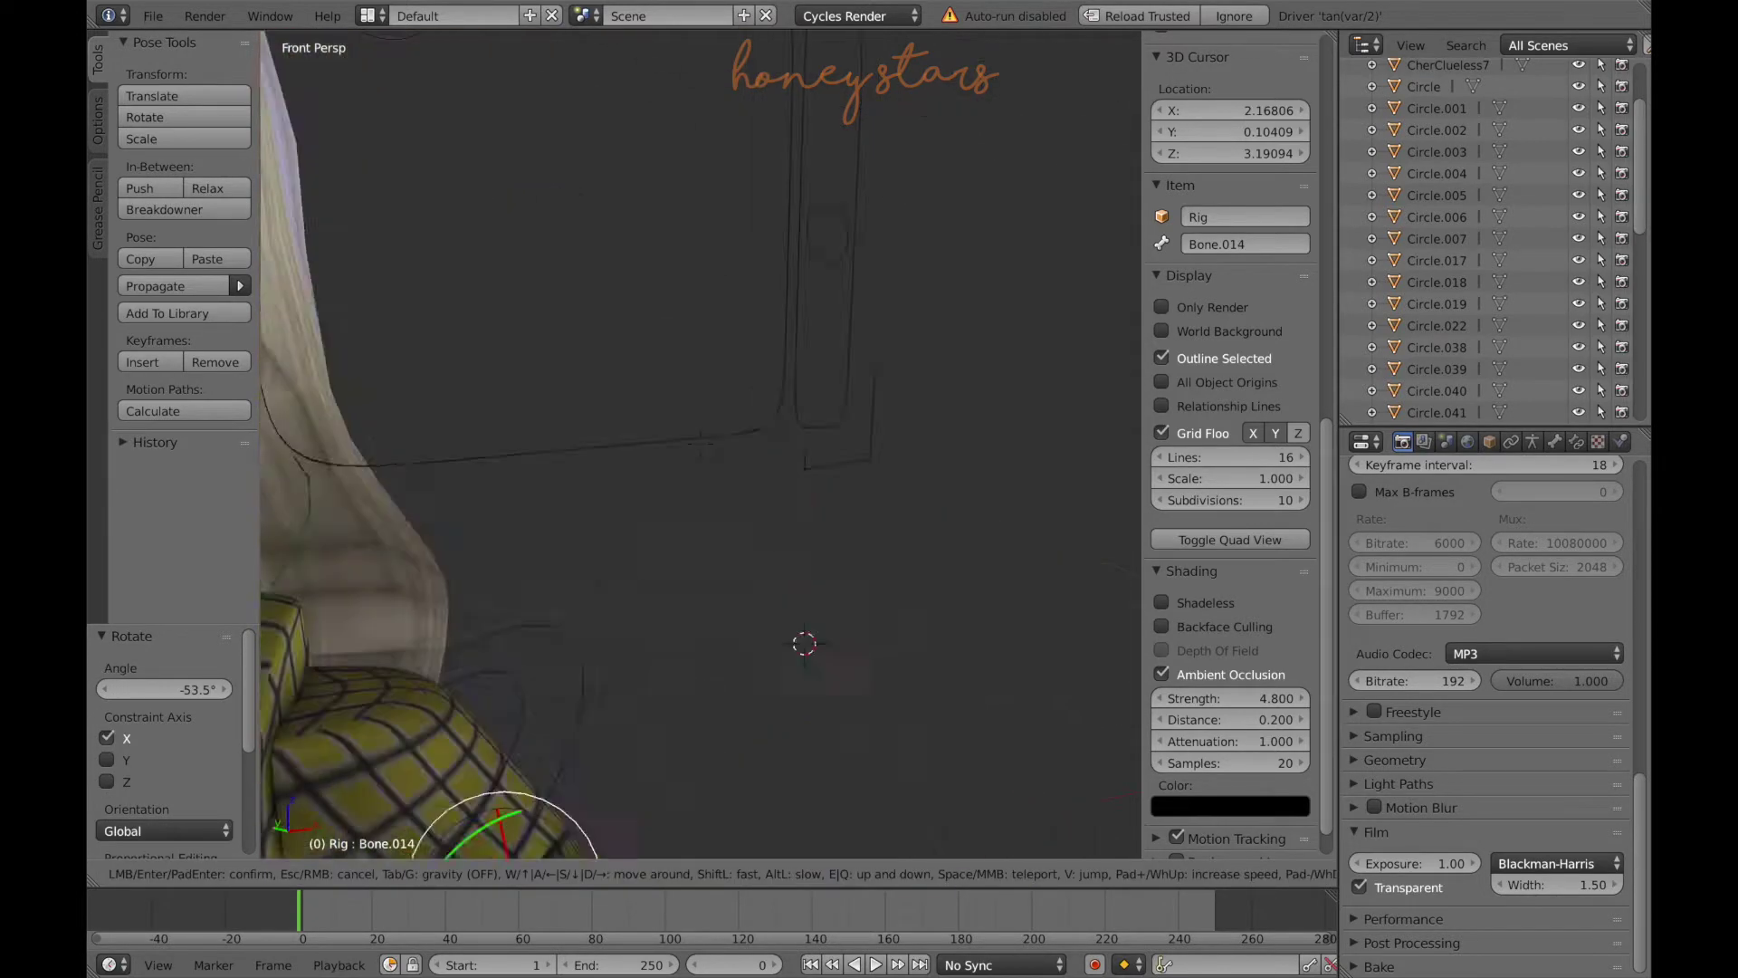
left_click(648, 442)
- Move the left upper-arm bone 0.050 along Z to fit the shoulder
left_click(547, 873)
left_click_drag(605, 336, 608, 318)
key("shift+f")
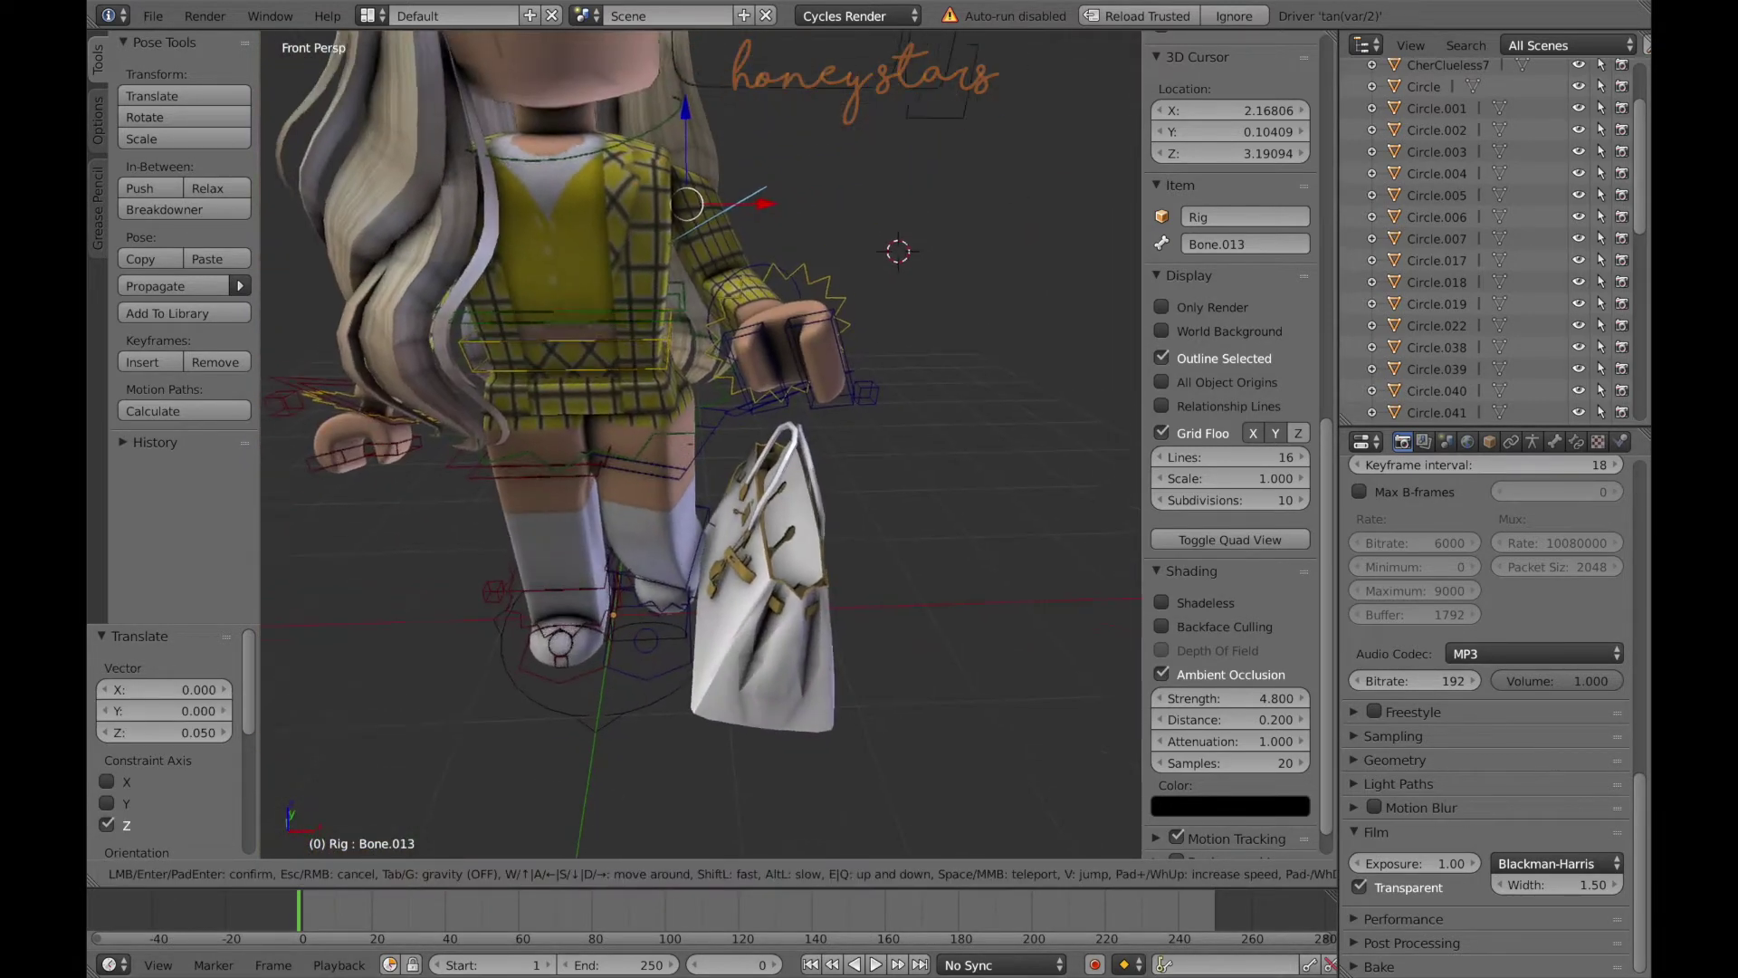
left_click(704, 449)
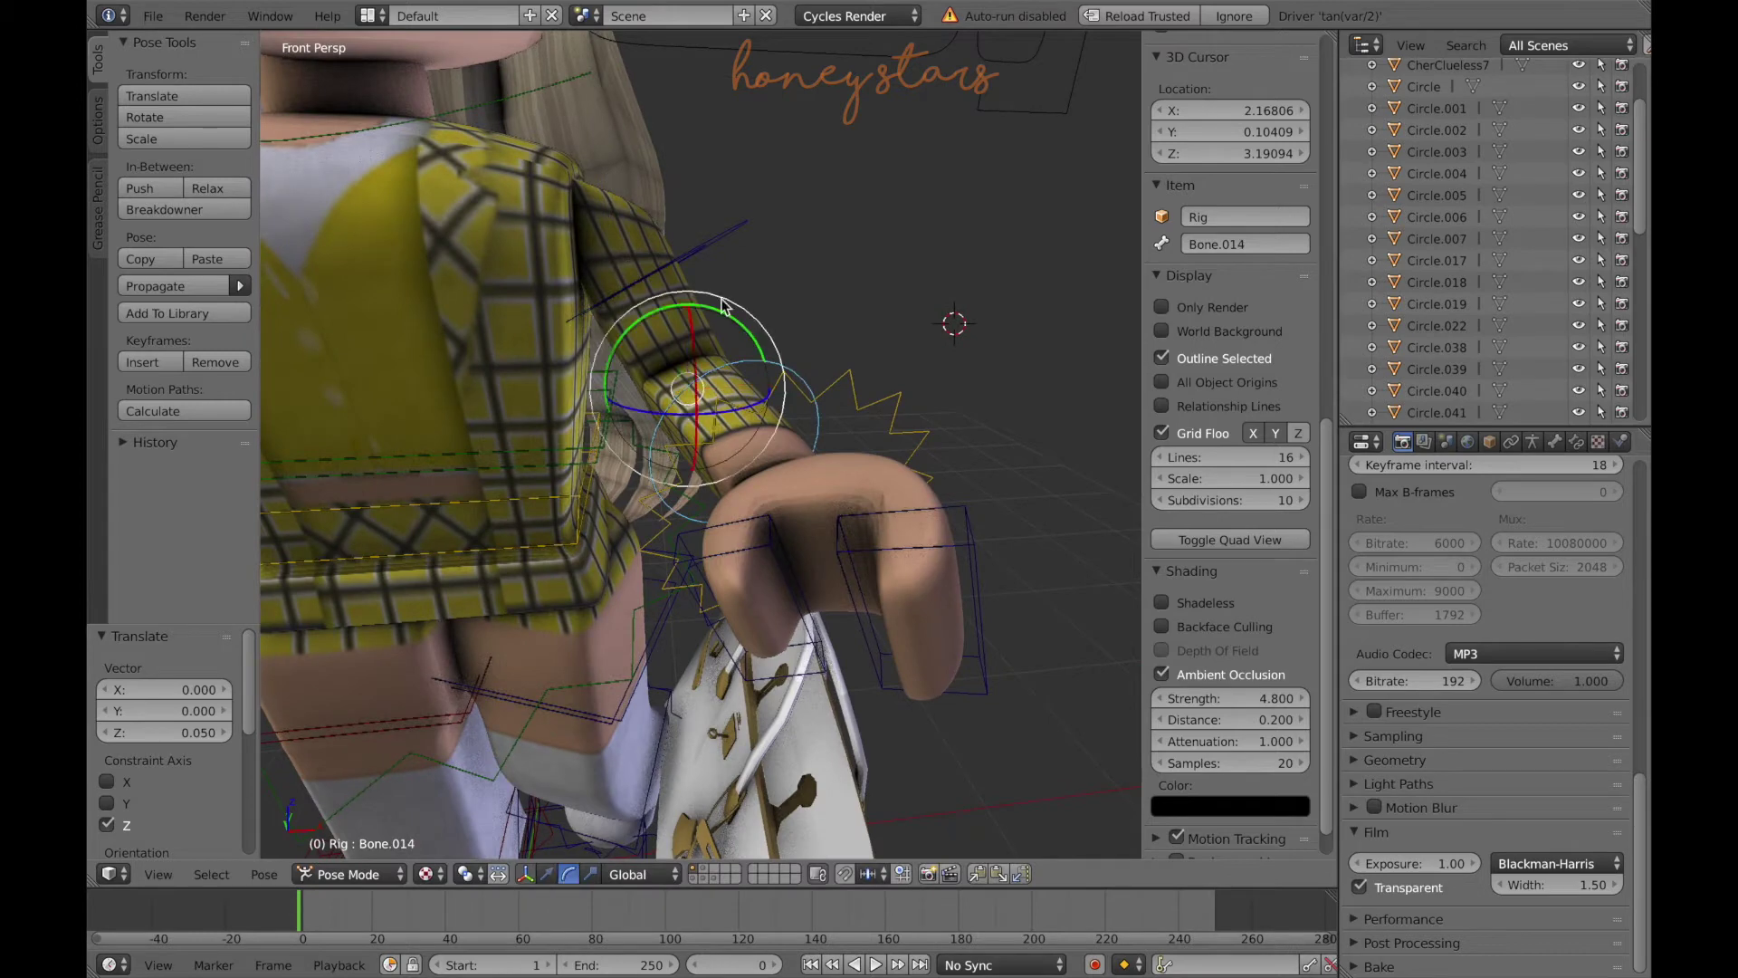
- Try to shift the left arm 1.136 along X and rotate the forearm 35.3° about Y, and undo these changes
left_click_drag(595, 248, 985, 251)
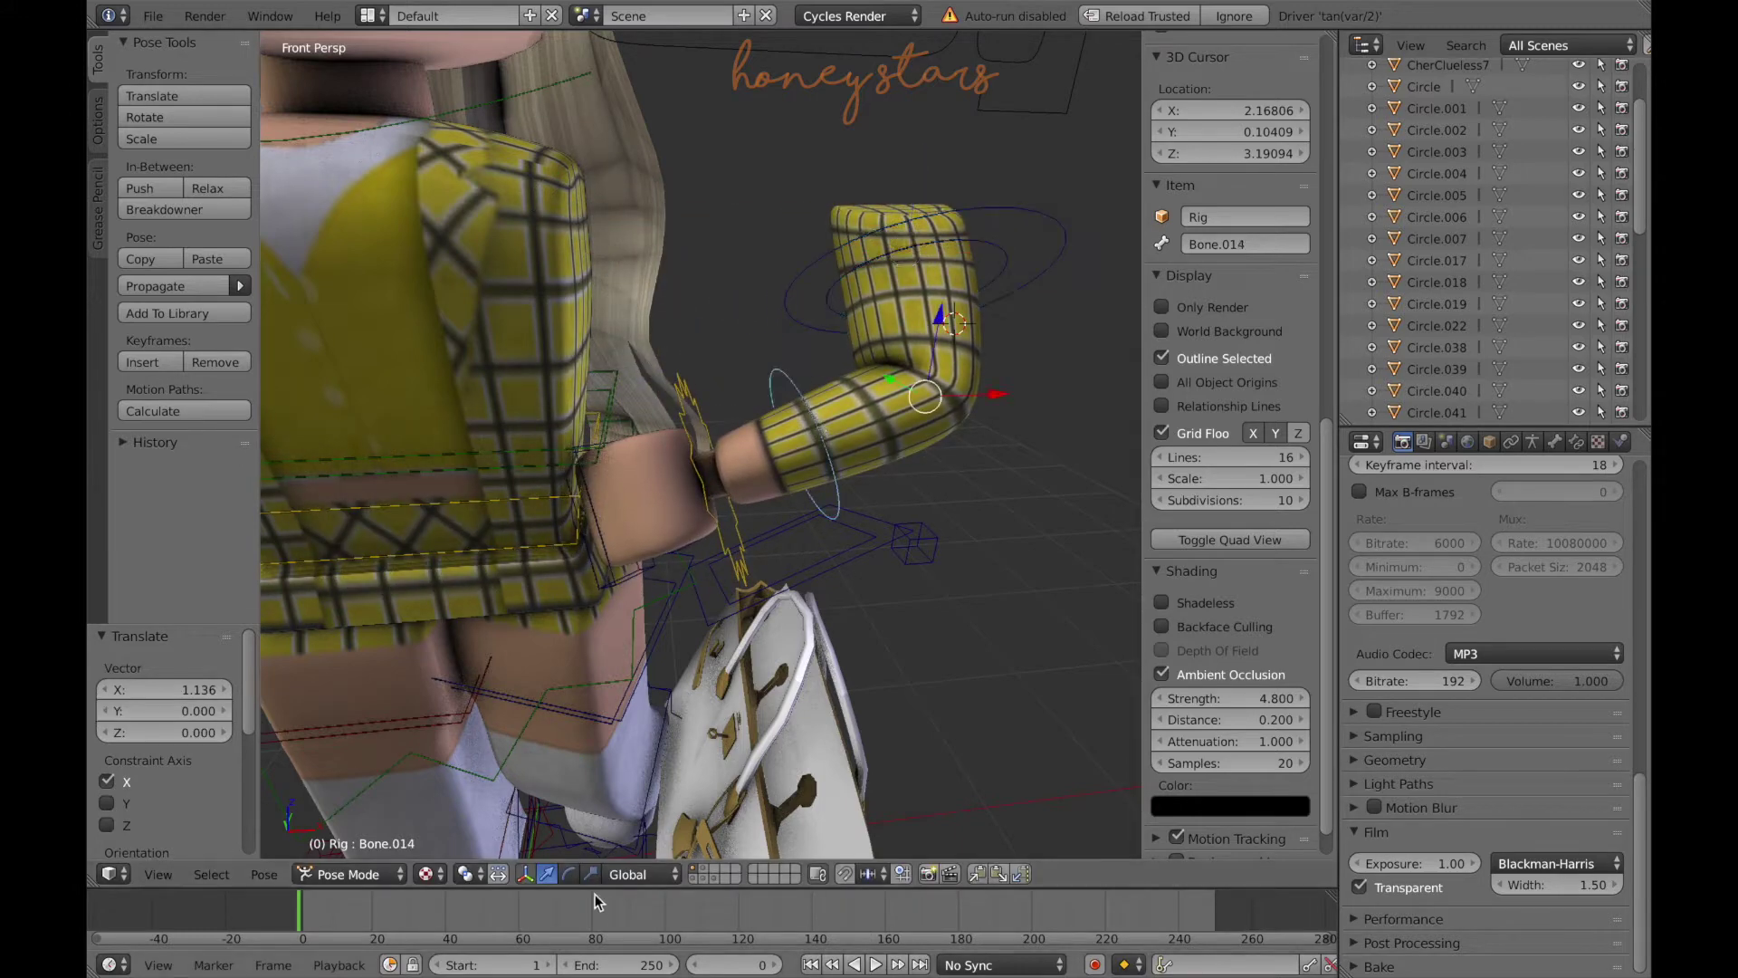
left_click_drag(865, 358, 910, 322)
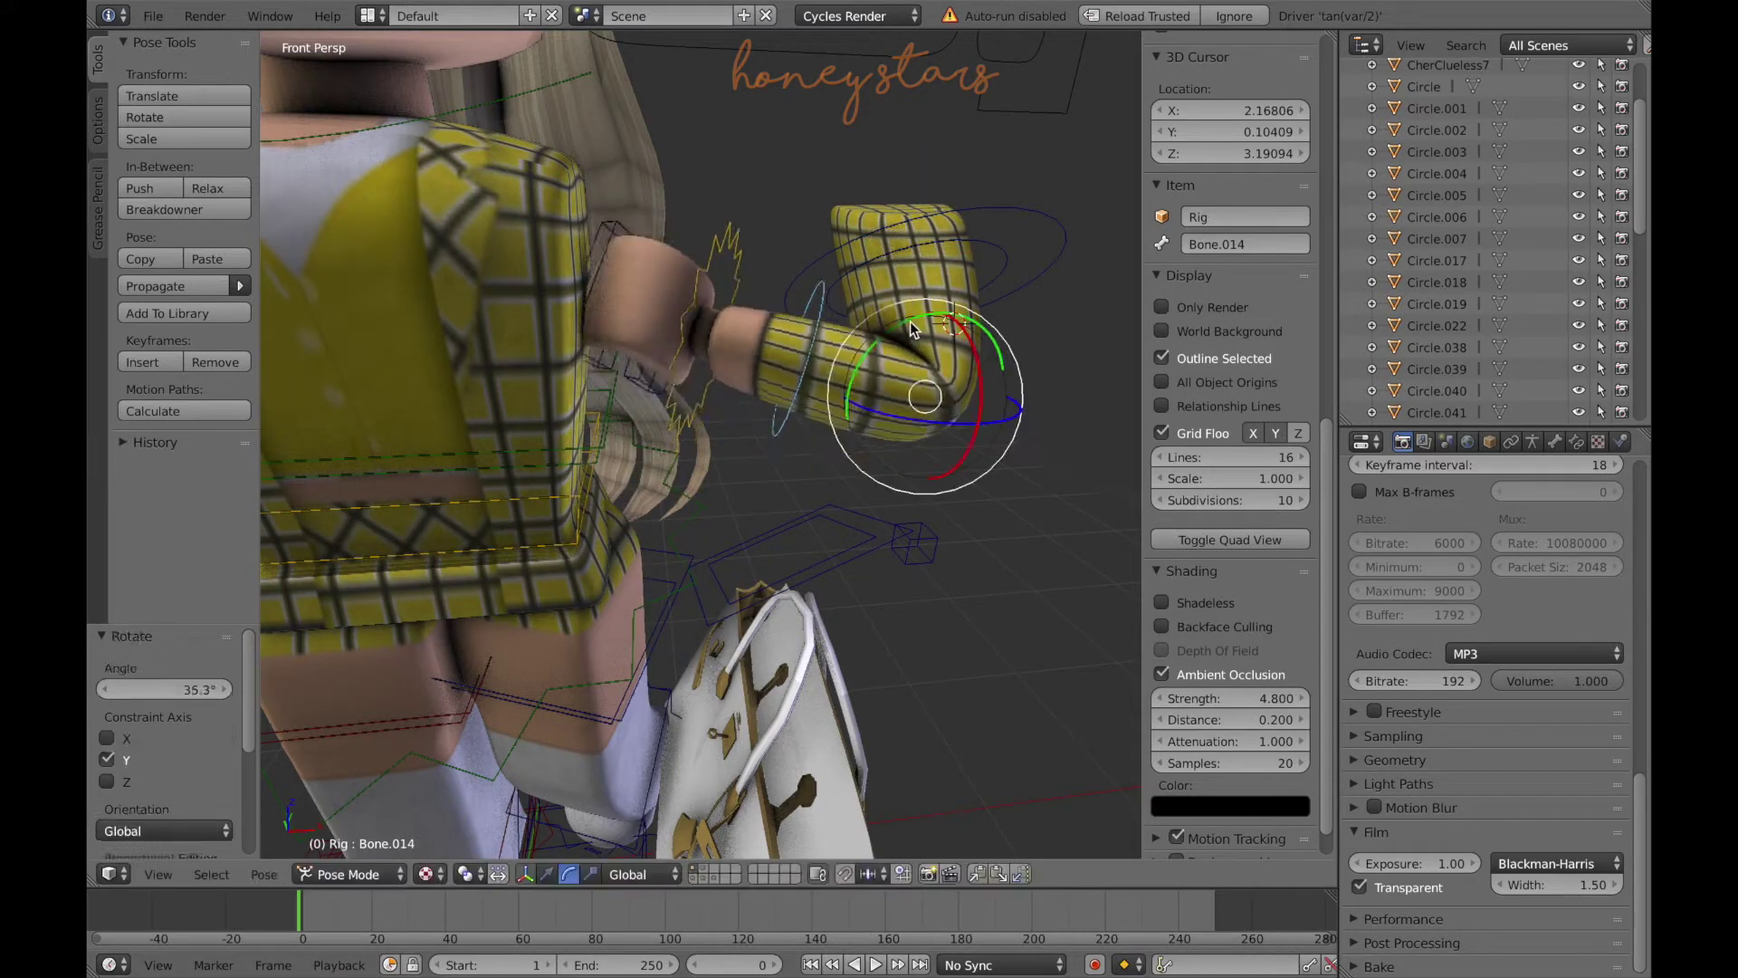
key("ctrl+z")
key("ctrl+z")
key("ctrl+z")
- Rotate the left arm bones to extend the hand outward above the handbag, finishing with -2.38° about X
left_click_drag(665, 256, 617, 233)
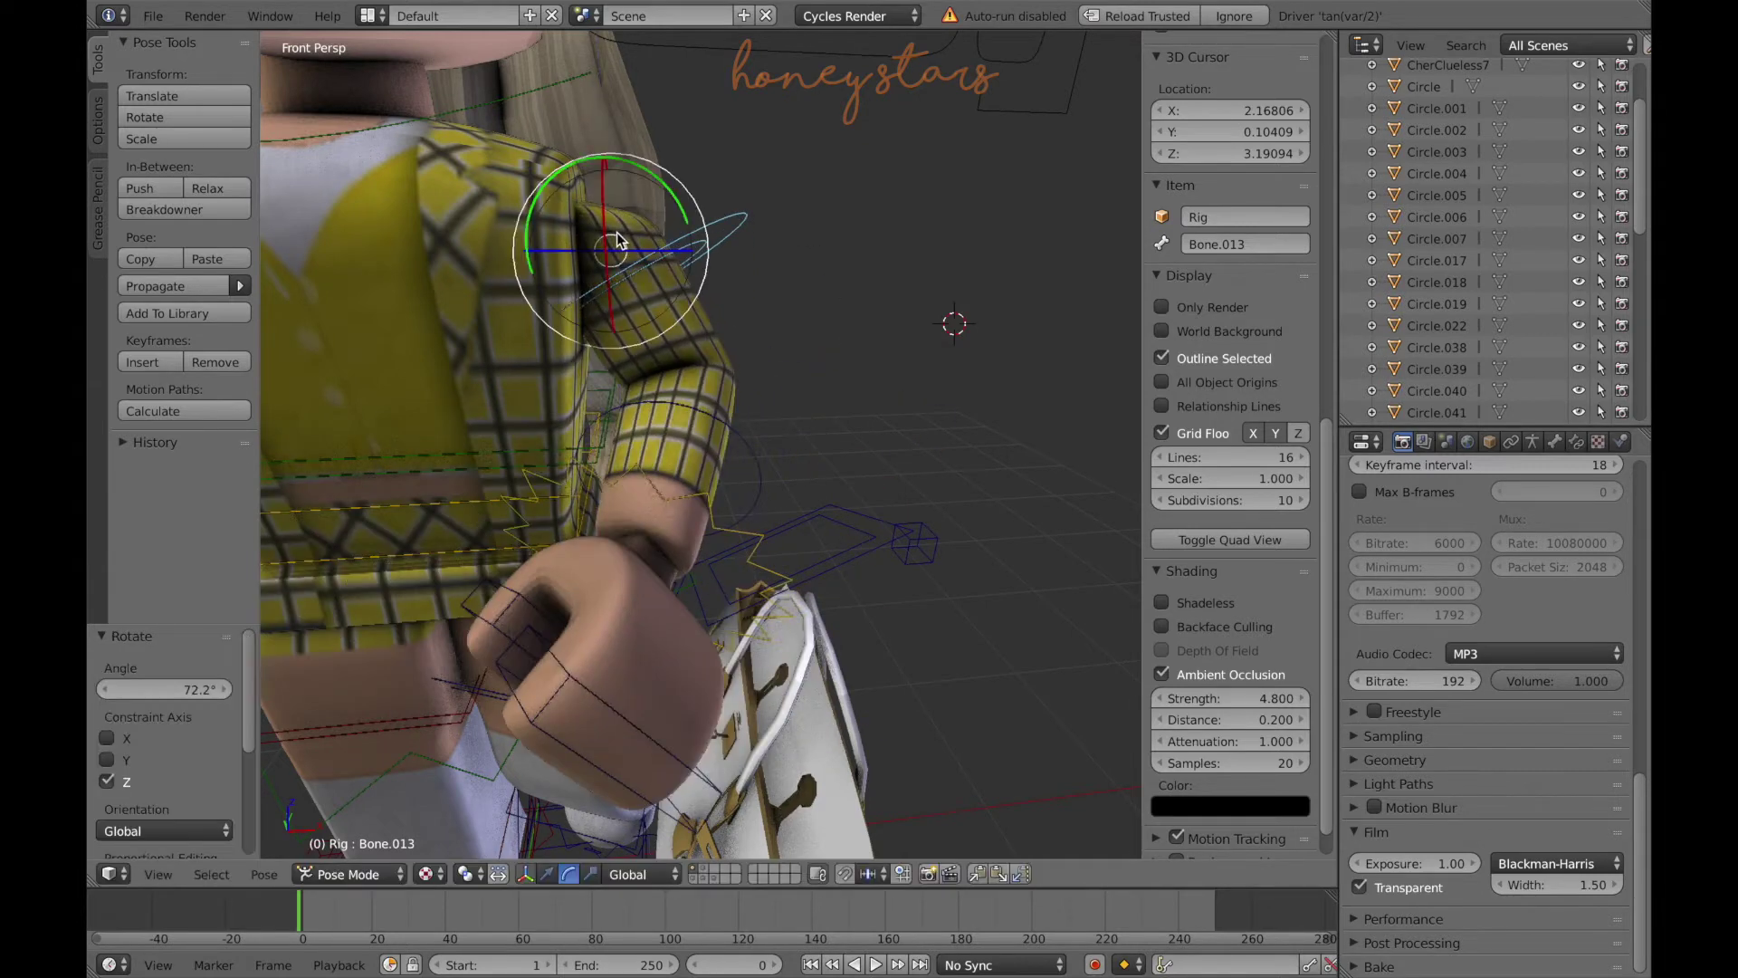
middle_click_drag(617, 232, 701, 411)
left_click_drag(701, 411, 738, 403)
middle_click_drag(739, 404, 886, 234)
mouse_move(861, 283)
left_mouse_down()
mouse_move(867, 296)
mouse_move(863, 280)
left_mouse_up()
- Select the handbag in Object Mode and move it along Z and -0.878 along Y
key("ctrl+Tab")
right_click(711, 704)
key("g")
key("z")
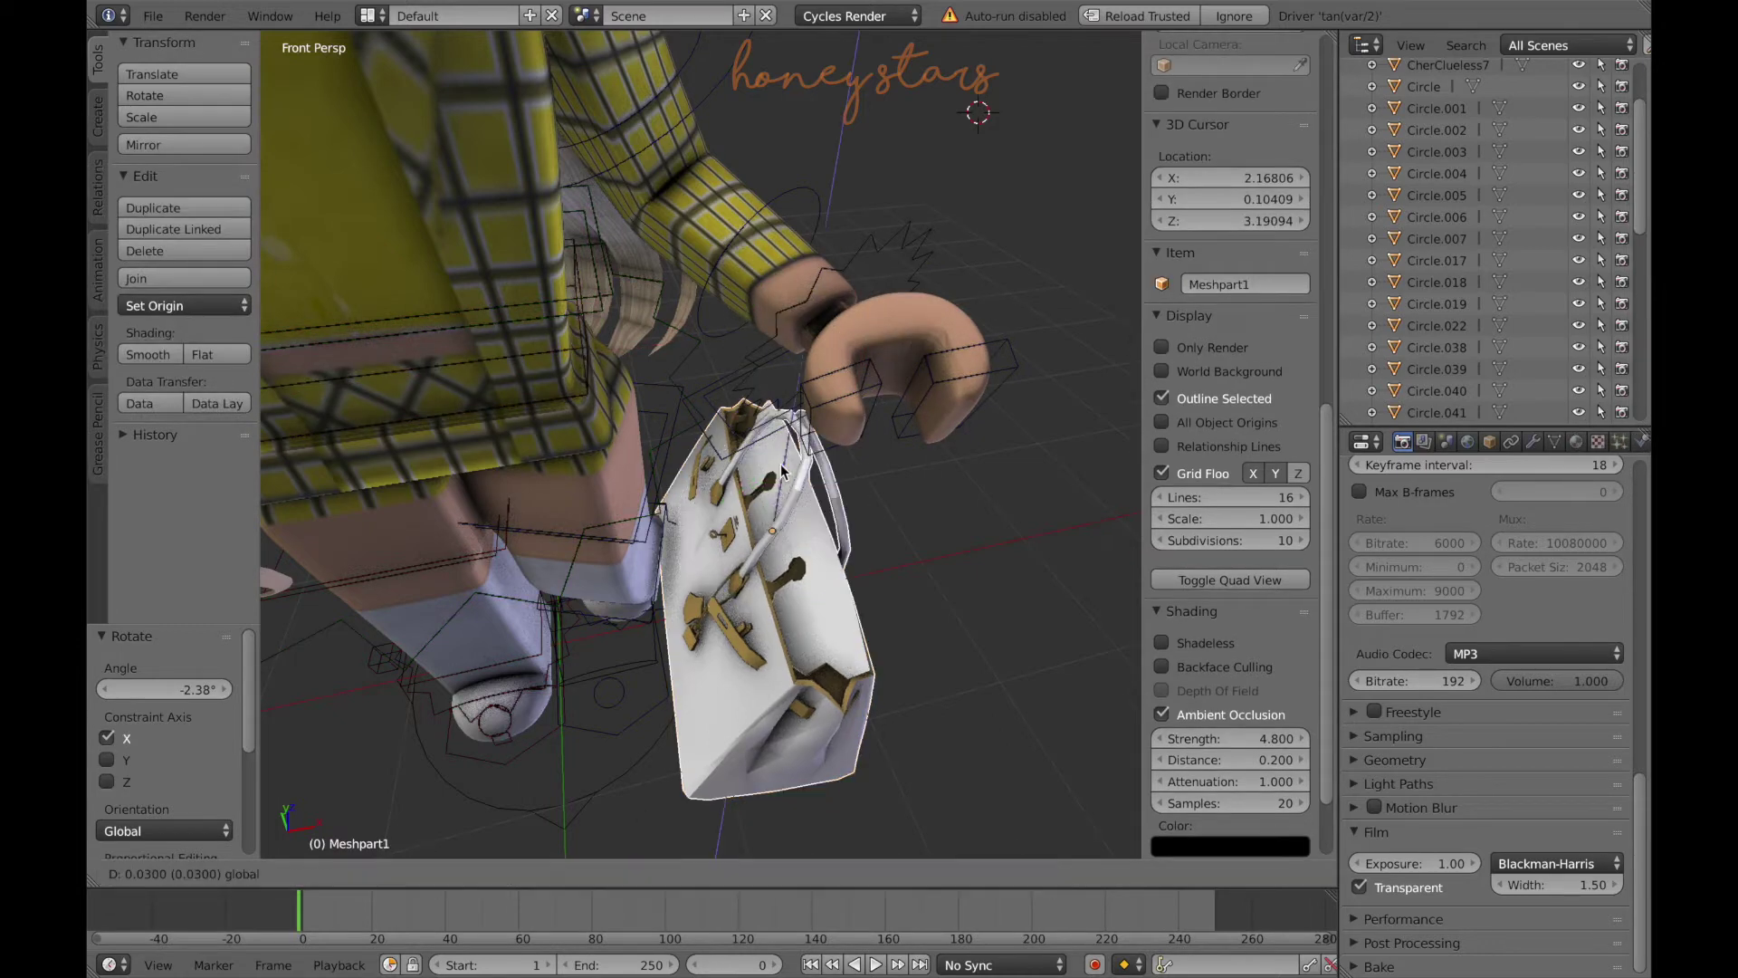
left_click(922, 573)
- Rotate the handbag about 73° about the Z axis to turn its broad side forward
key("r")
key("z")
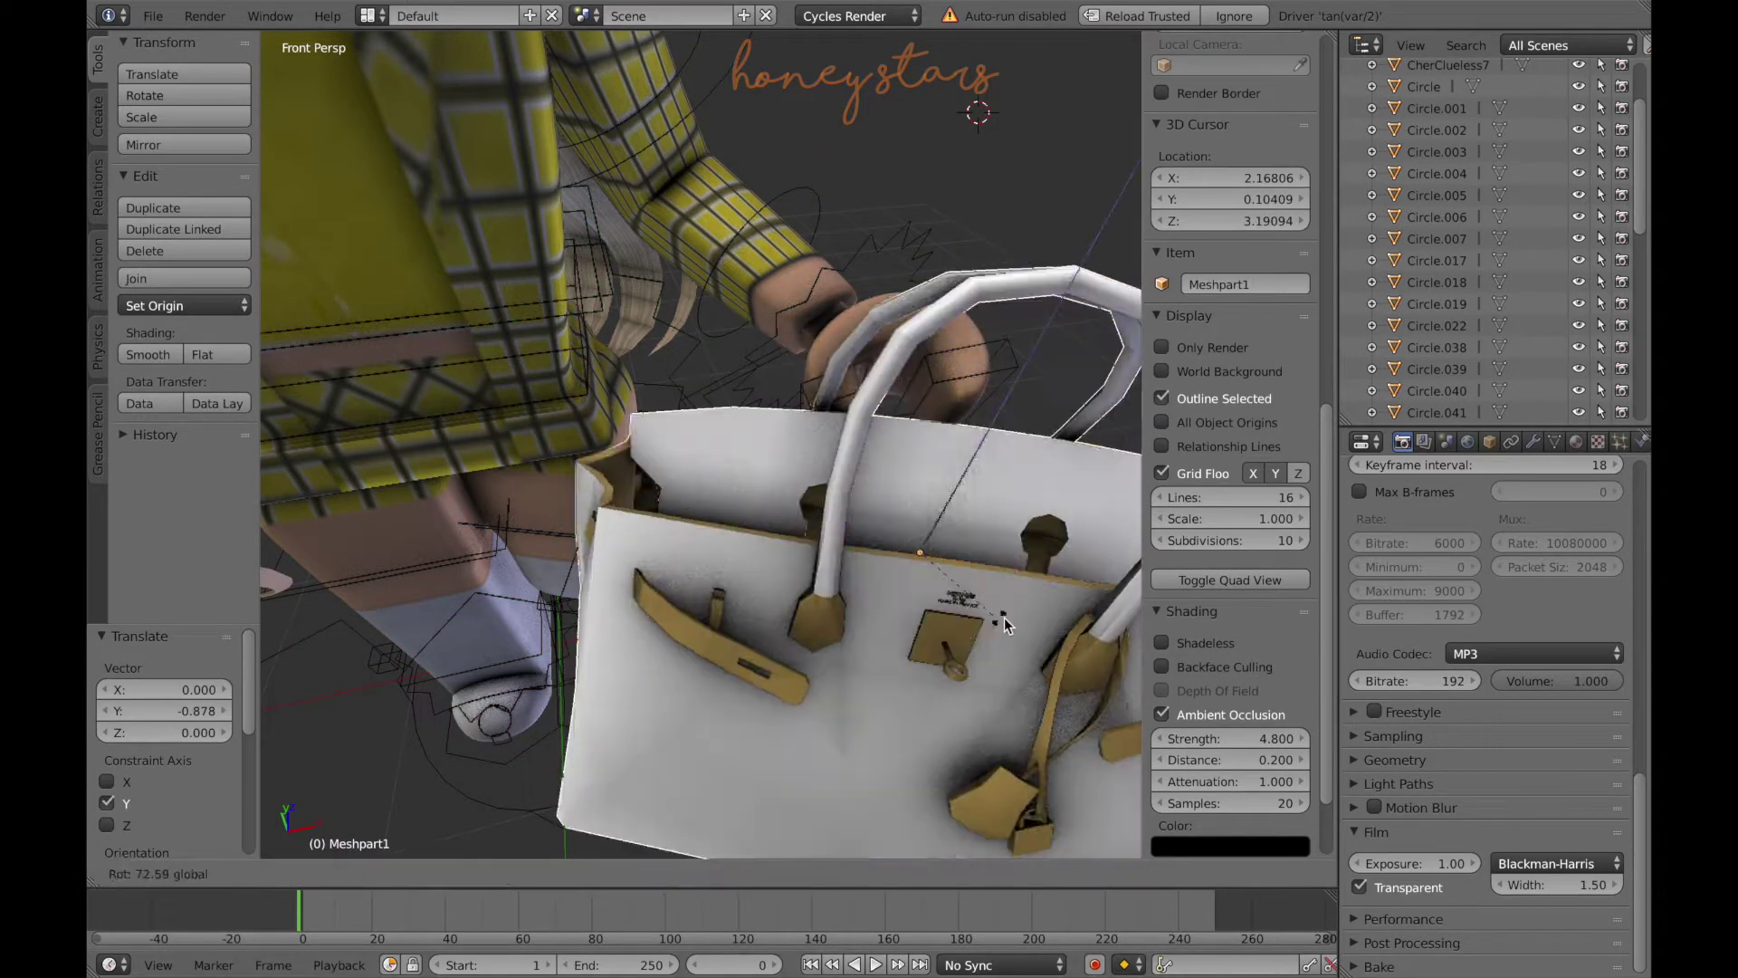
left_click(861, 566)
- Bring the handbag's handles to the left hand by moving it along Z and 0.256 along Y
key("g")
key("z")
left_click(905, 558)
key("g")
key("y")
left_click(853, 509)
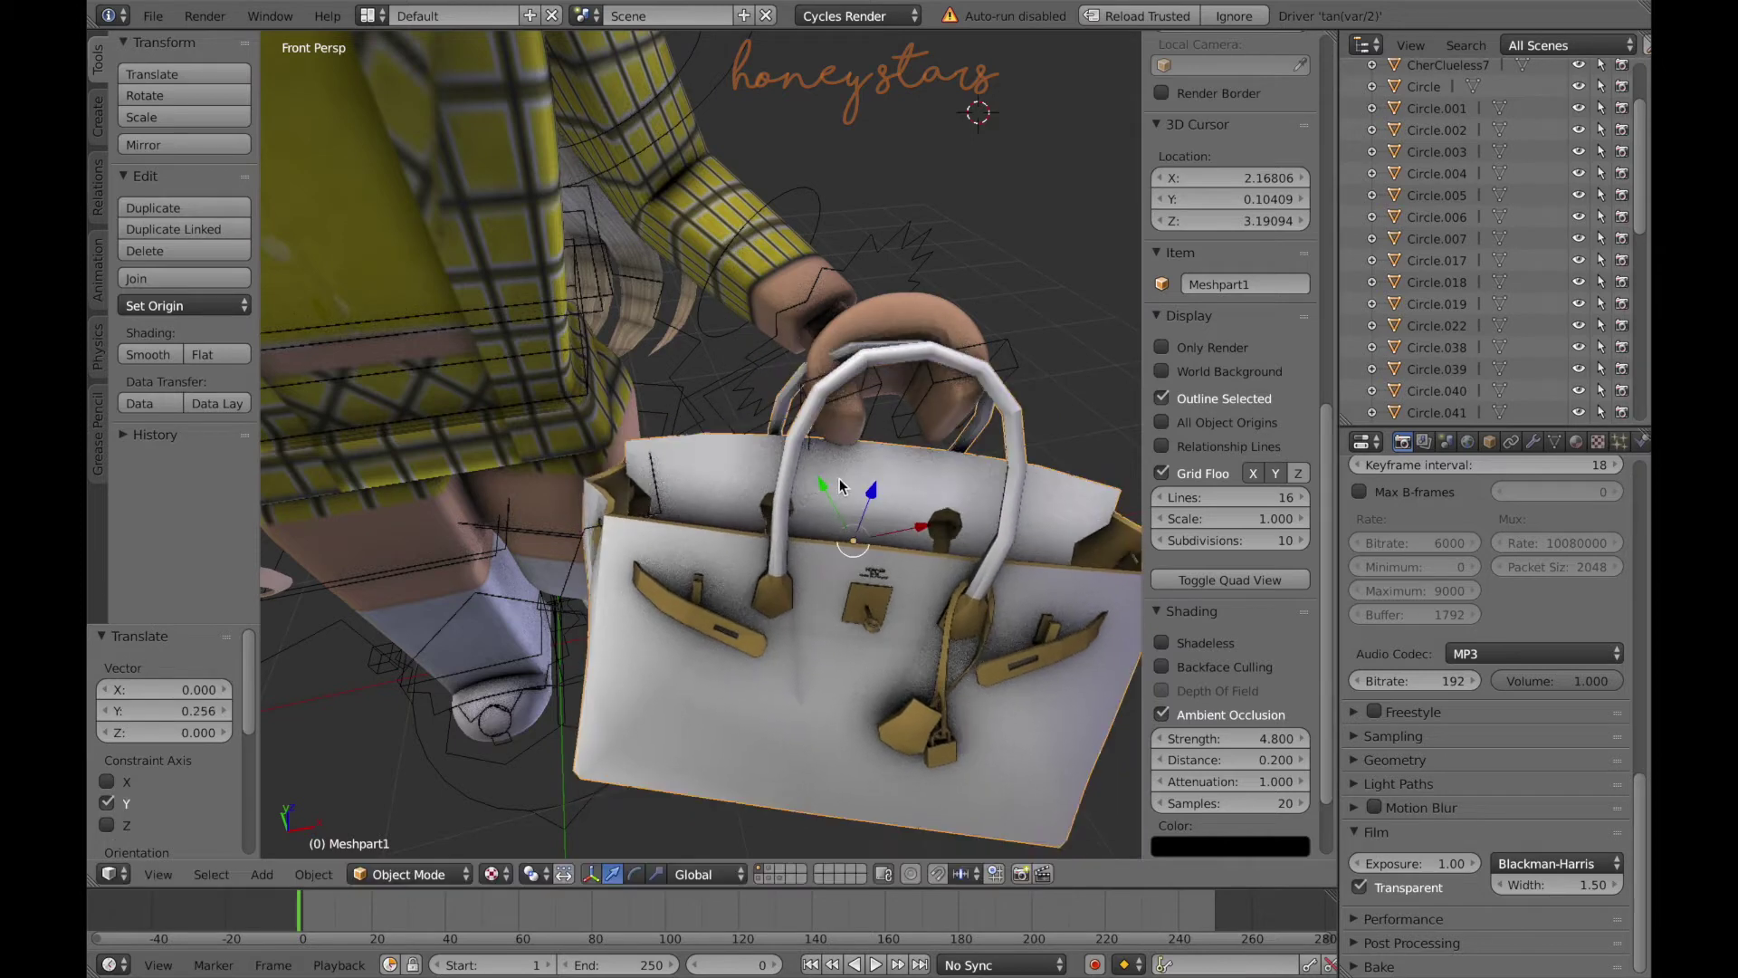
- Fine-tune the handbag's position by moving it 0.203 along X and -0.106 along Y
key("g")
key("y")
left_click(863, 475)
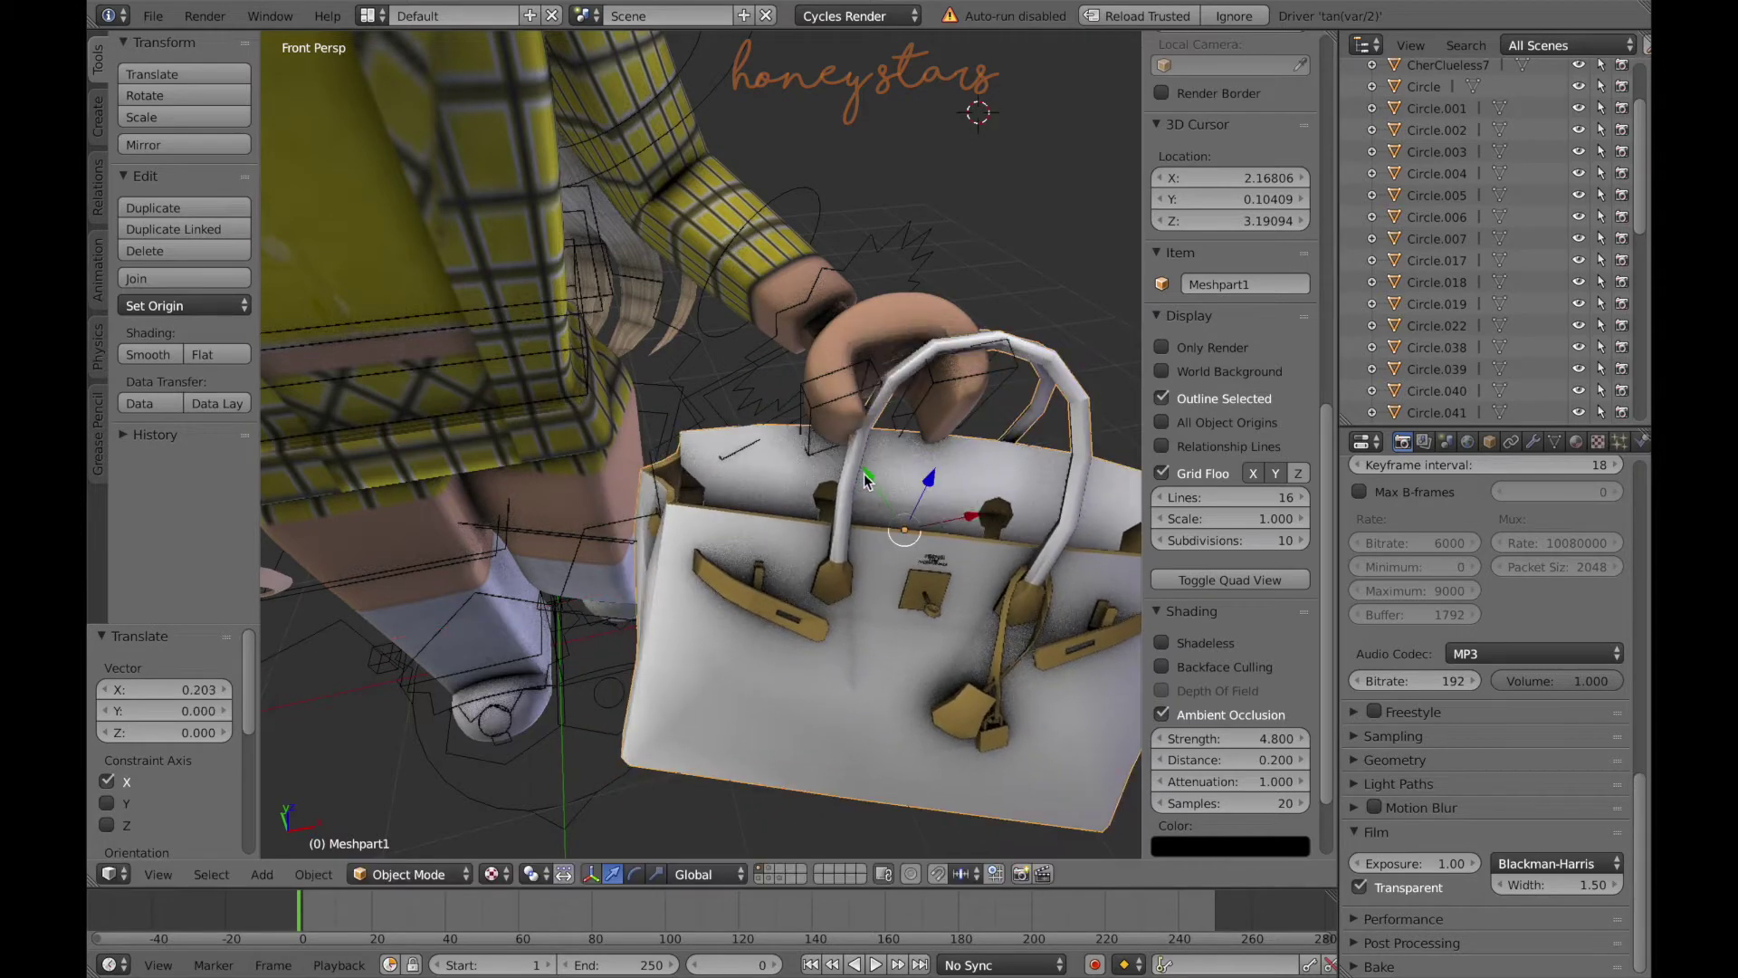
- Select the left hand bone in Pose Mode and rotate it -78.6° about the Y axis
key("shift+f")
key("Return")
right_click(896, 228)
key("ctrl+Tab")
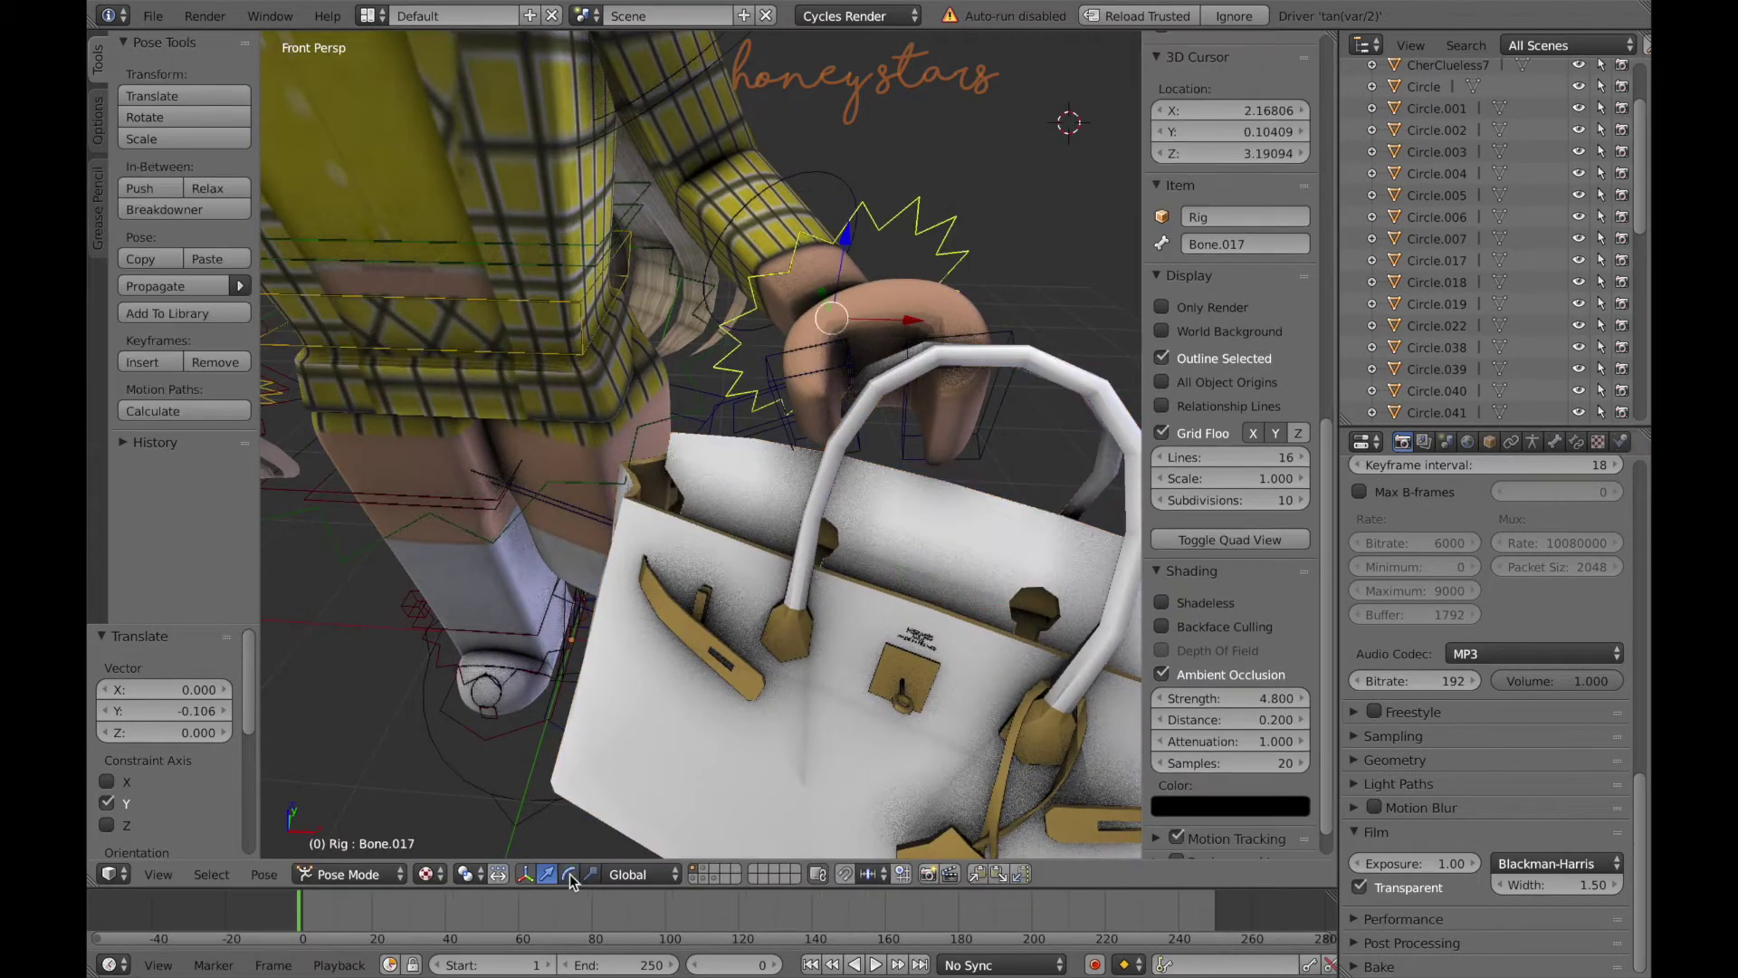
key("r")
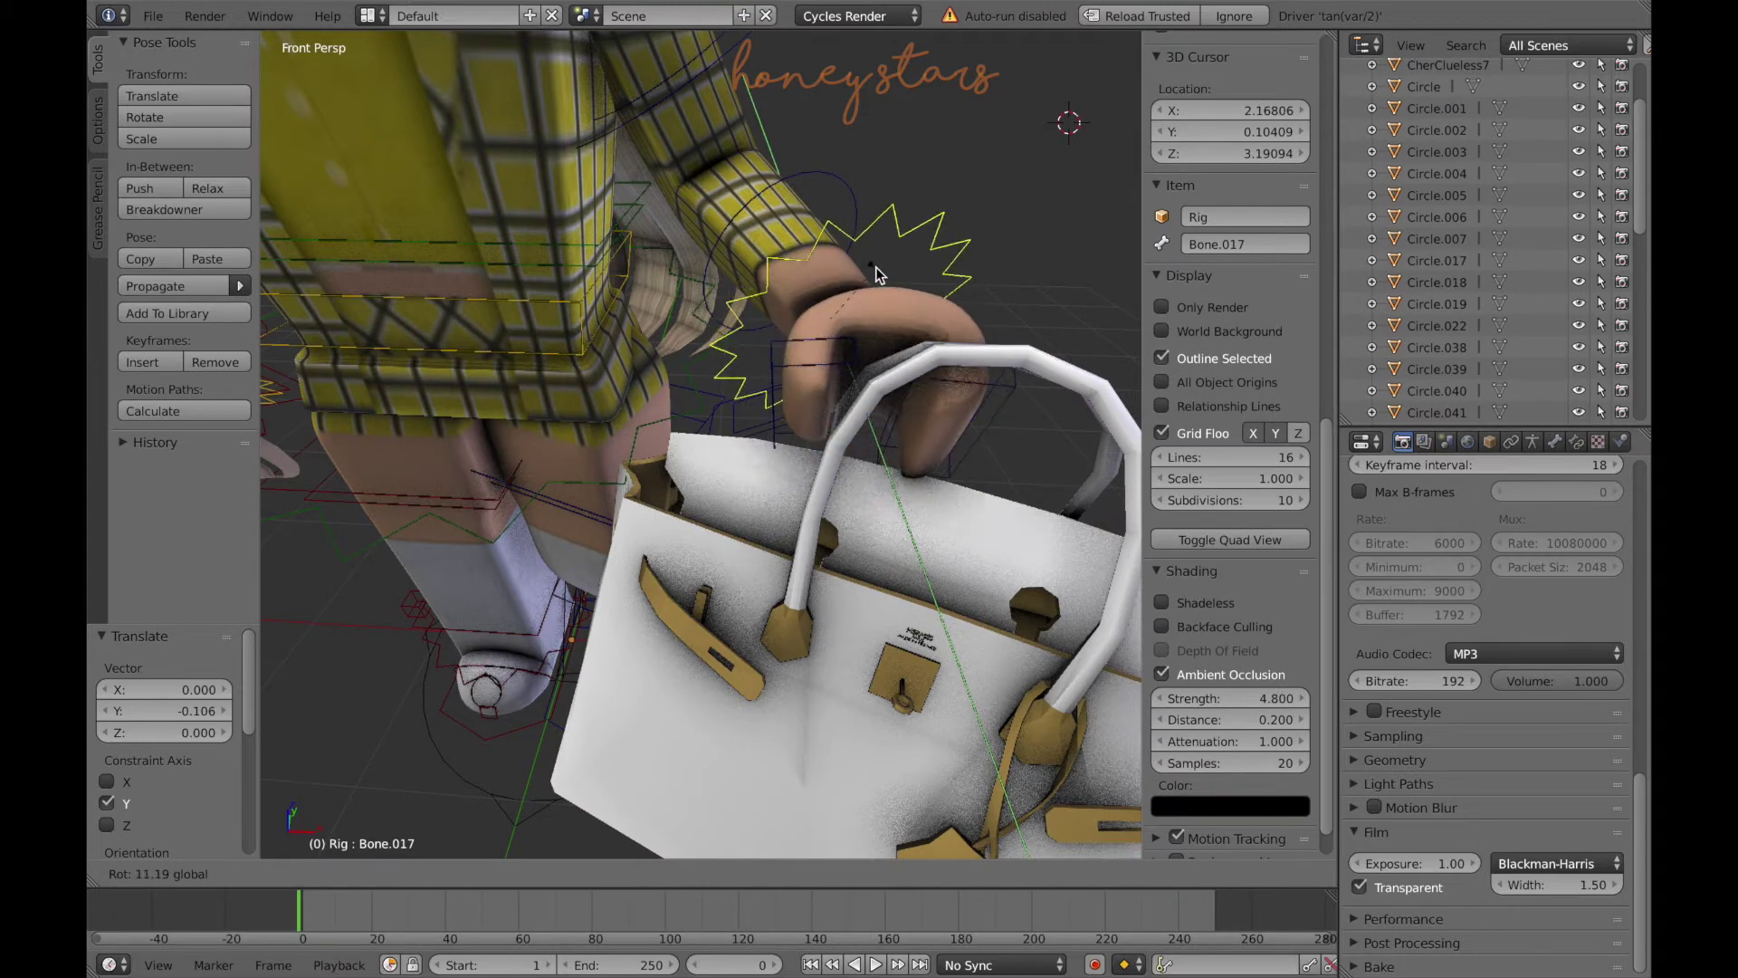
left_click(876, 268)
- Rotate the left hand bone 13.8° about the X axis
key("shift+f")
key("s")
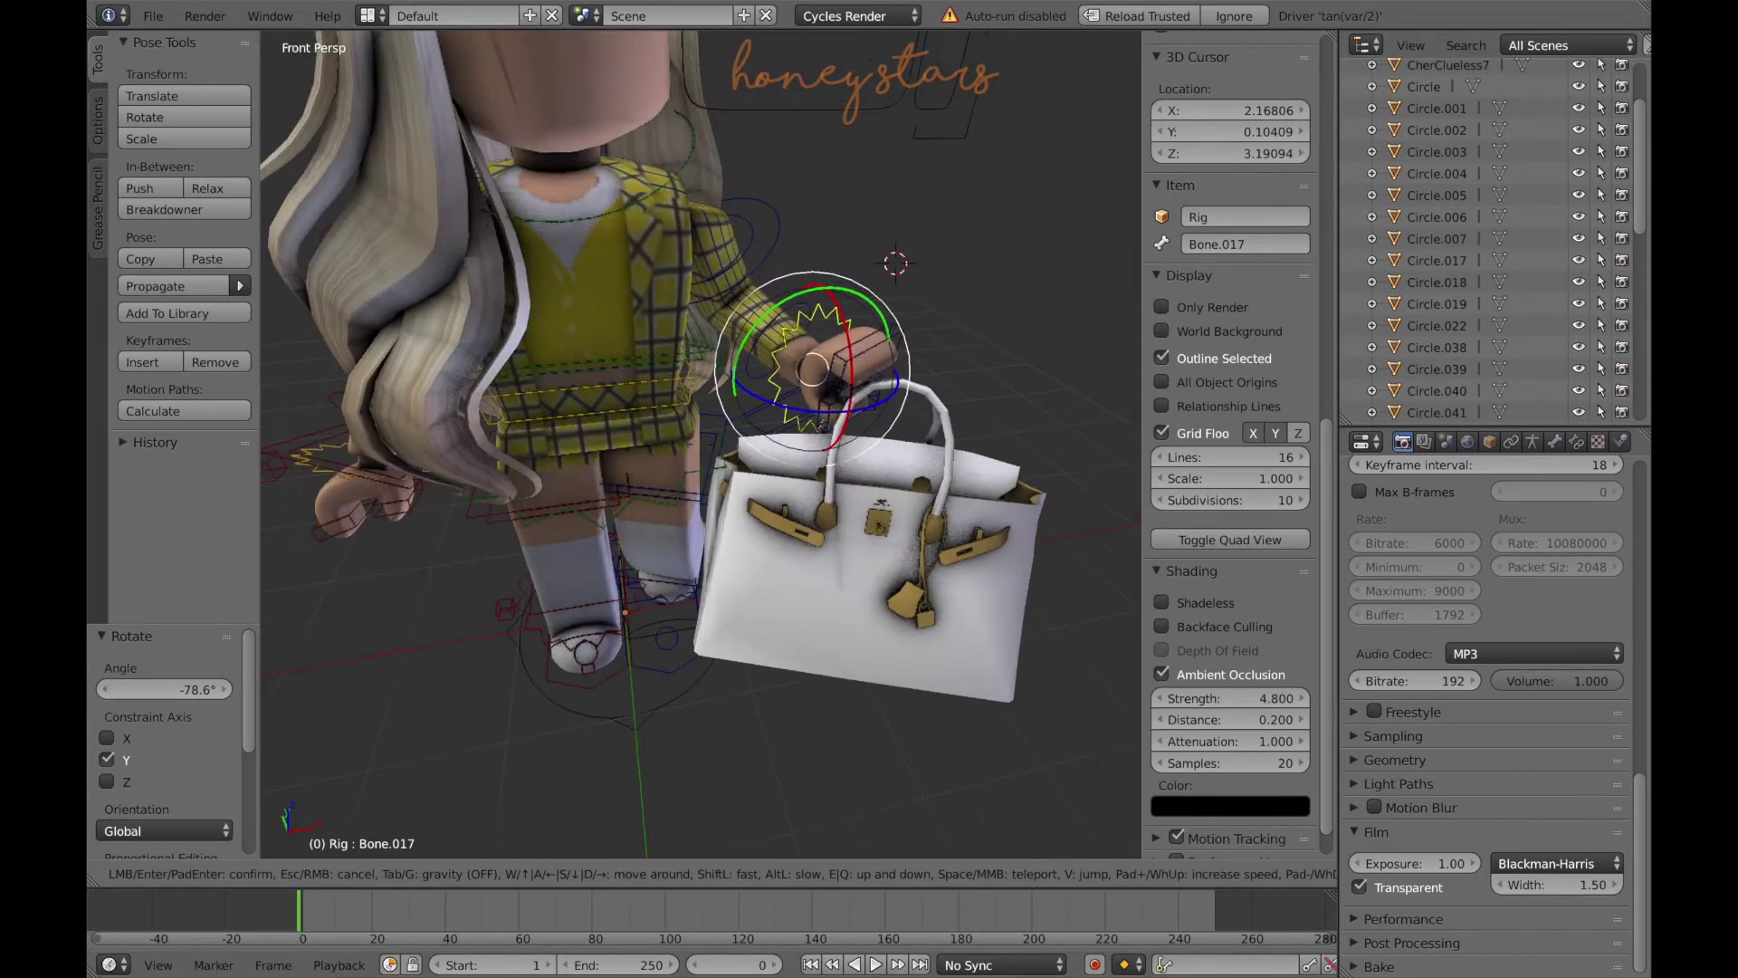
left_click(727, 371)
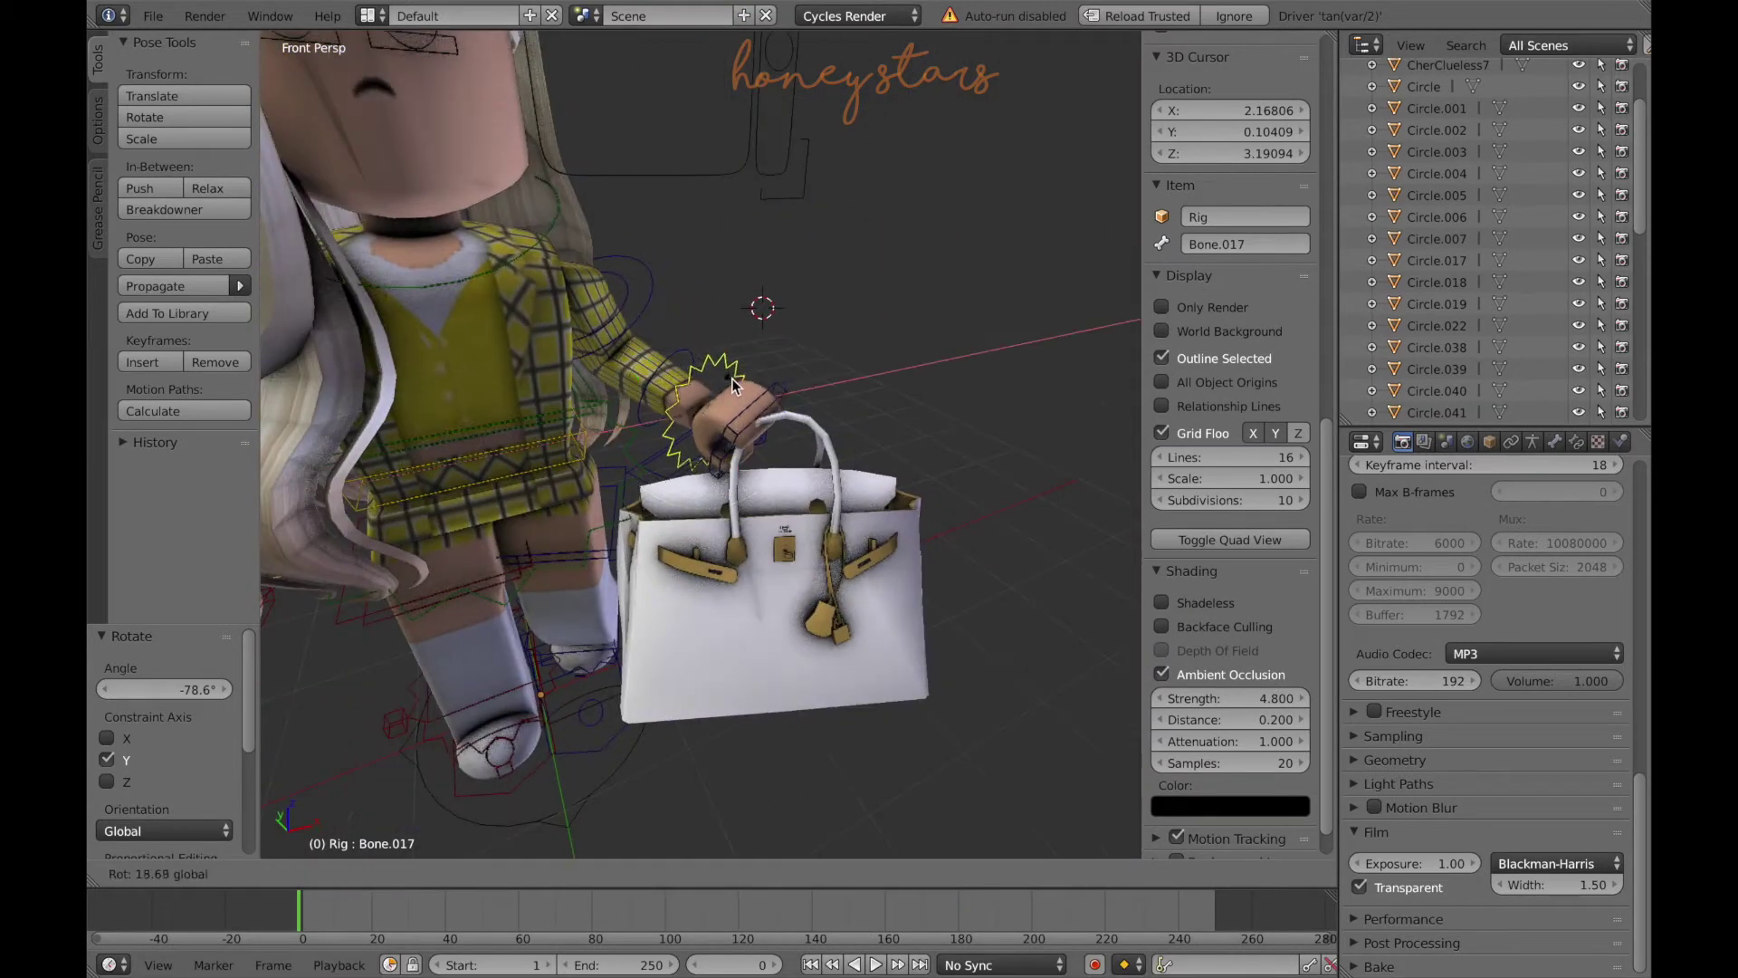
- Rotate the handbag about the Z axis and move it 0.146 along the Y axis to fit the handles into the left hand
right_click(784, 534)
key("KP_Decimal")
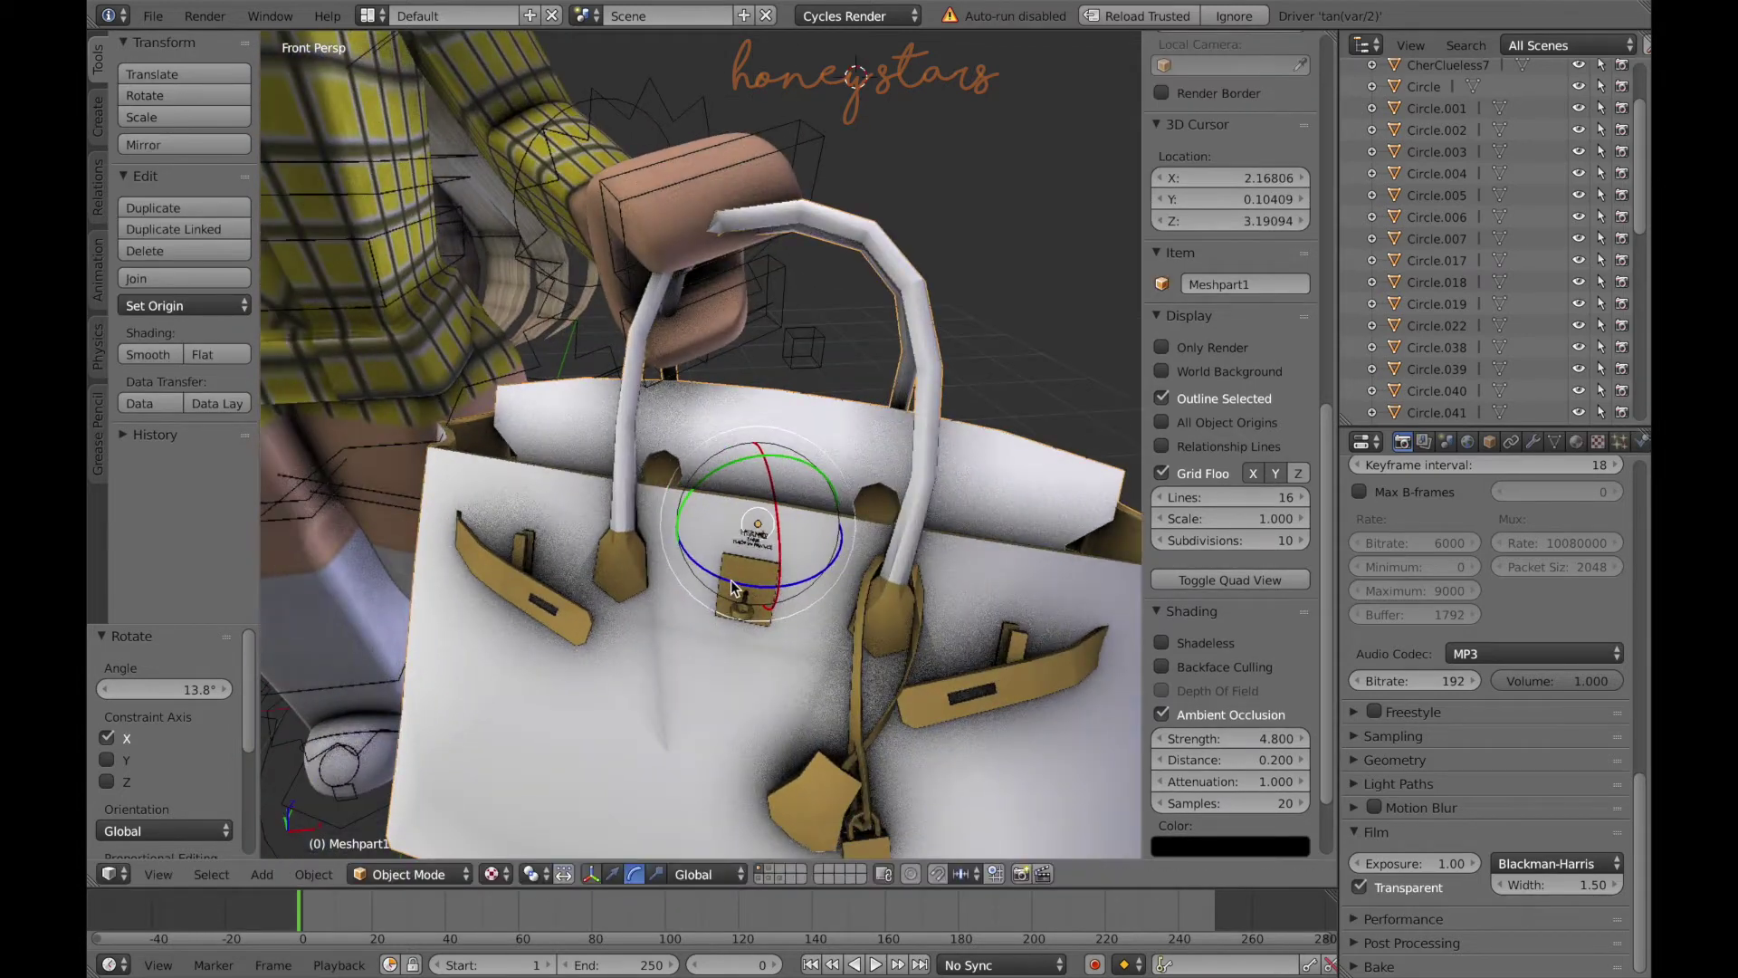
key("r")
key("z")
left_click(611, 876)
key("shift+f")
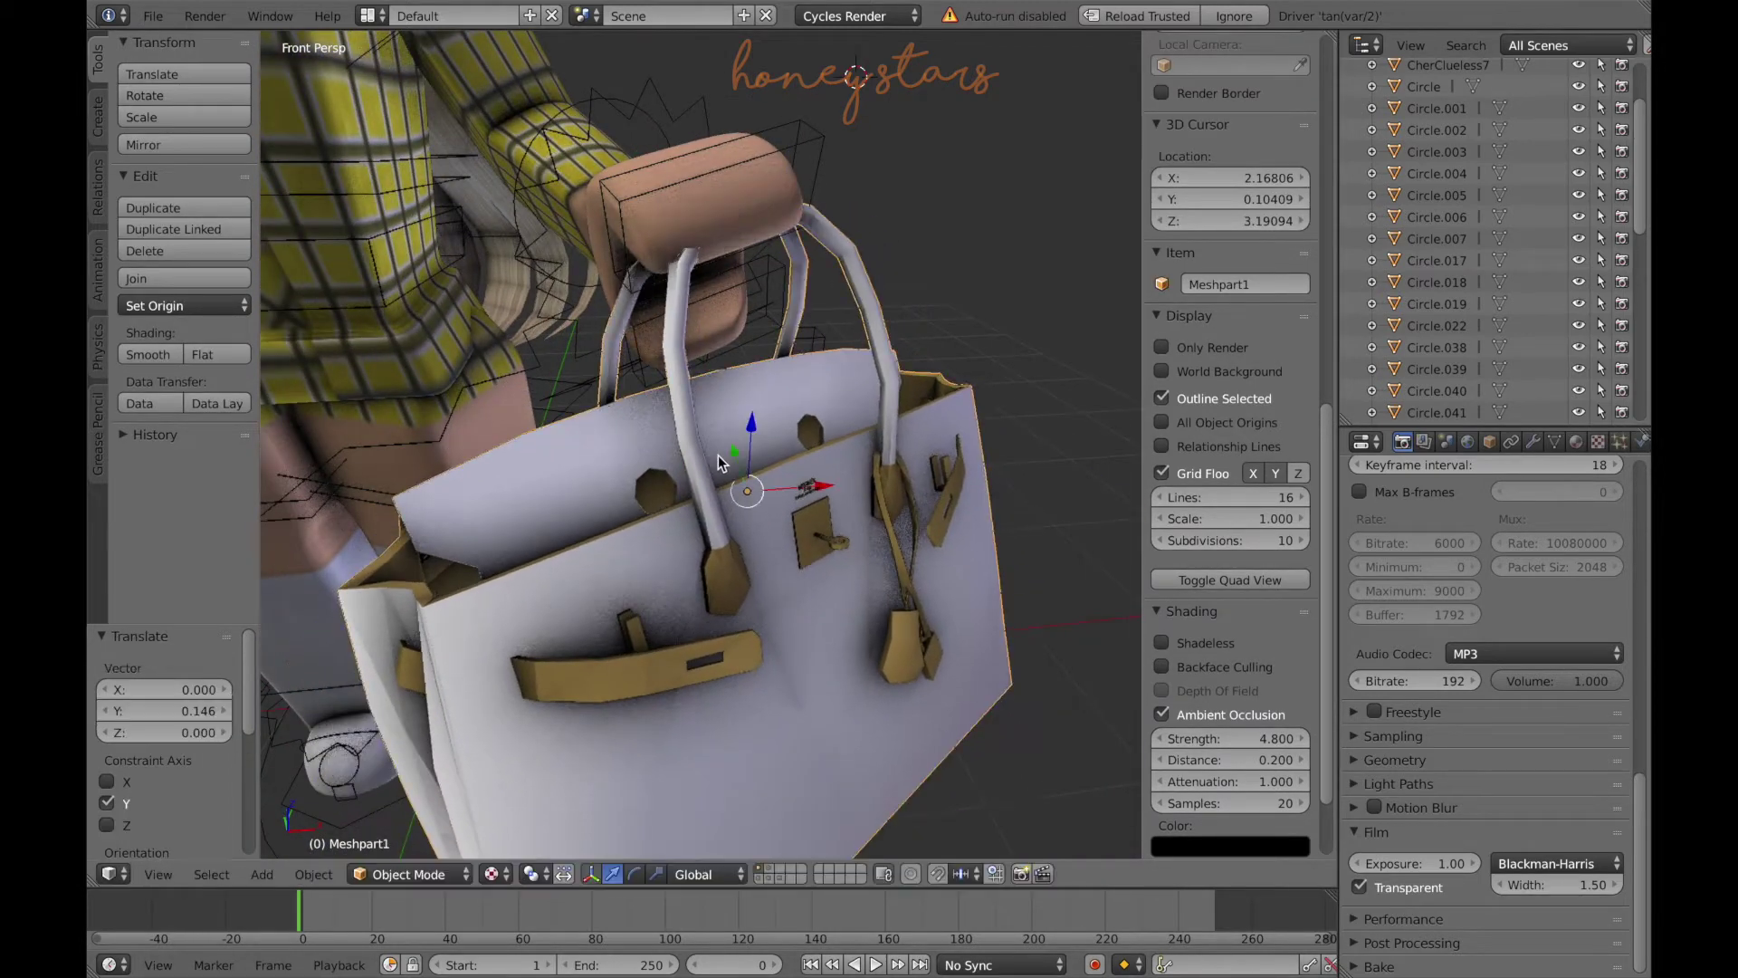
- Set the transform orientation to View and move the handbag -0.220 along the X axis
left_click(701, 444)
left_click(709, 873)
left_click(688, 752)
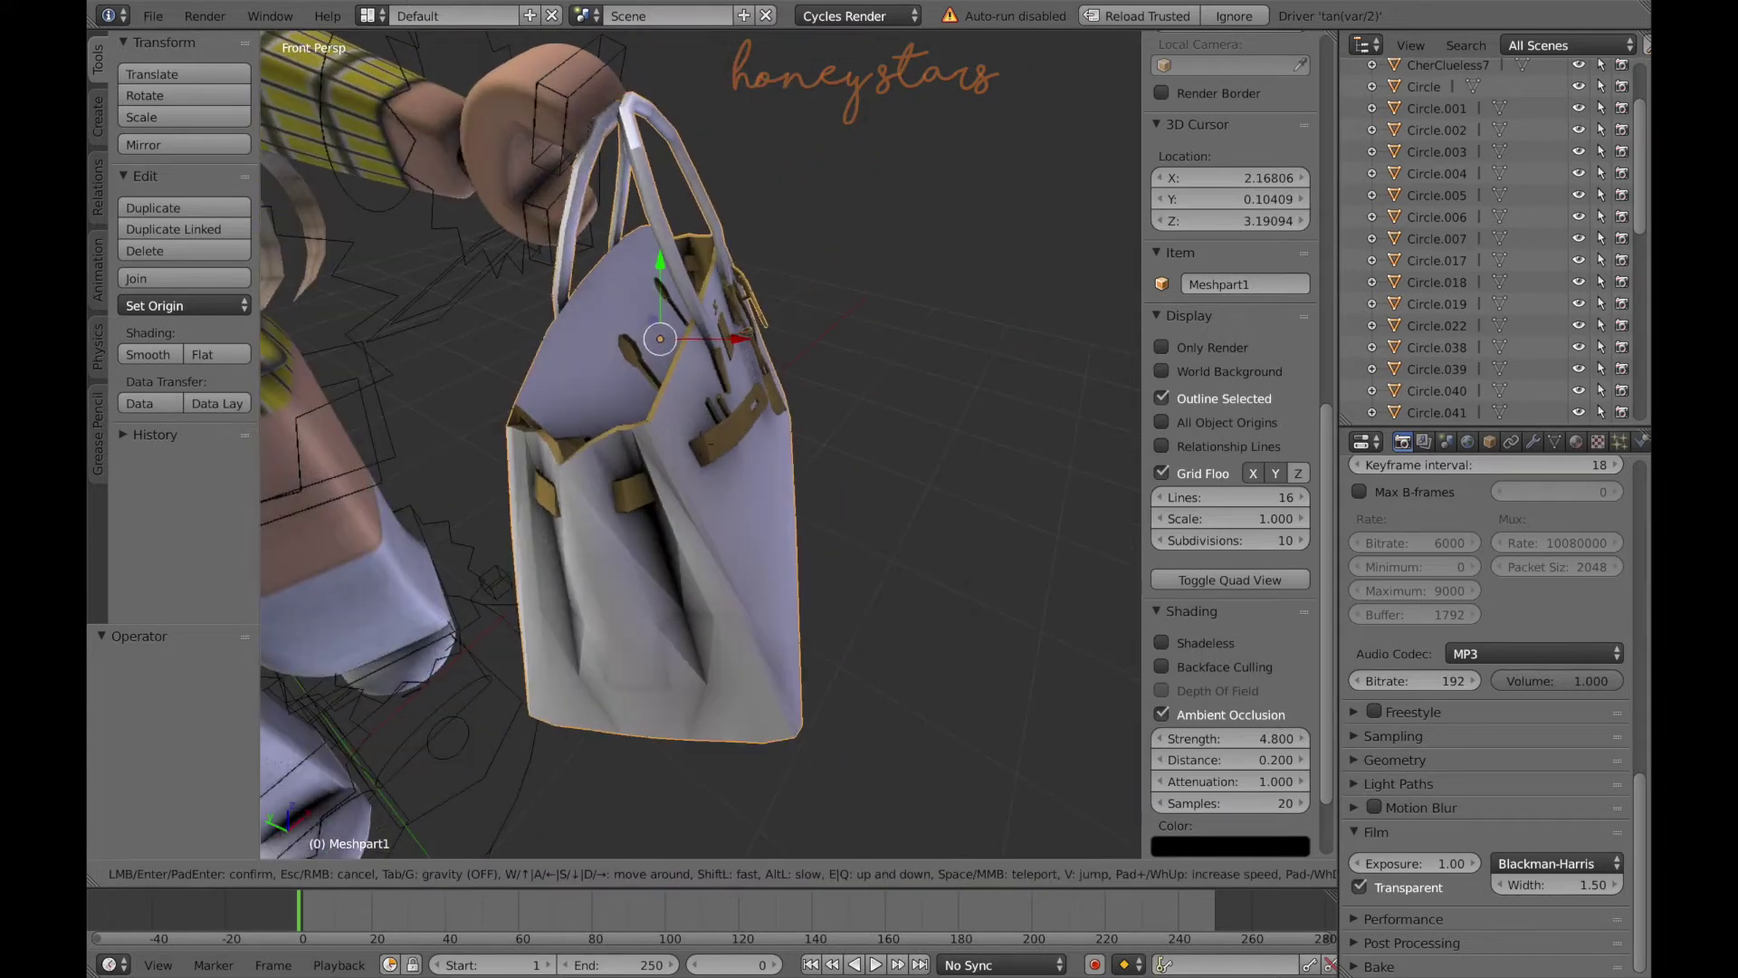
left_click(702, 443)
key("g")
key("x")
left_click(633, 380)
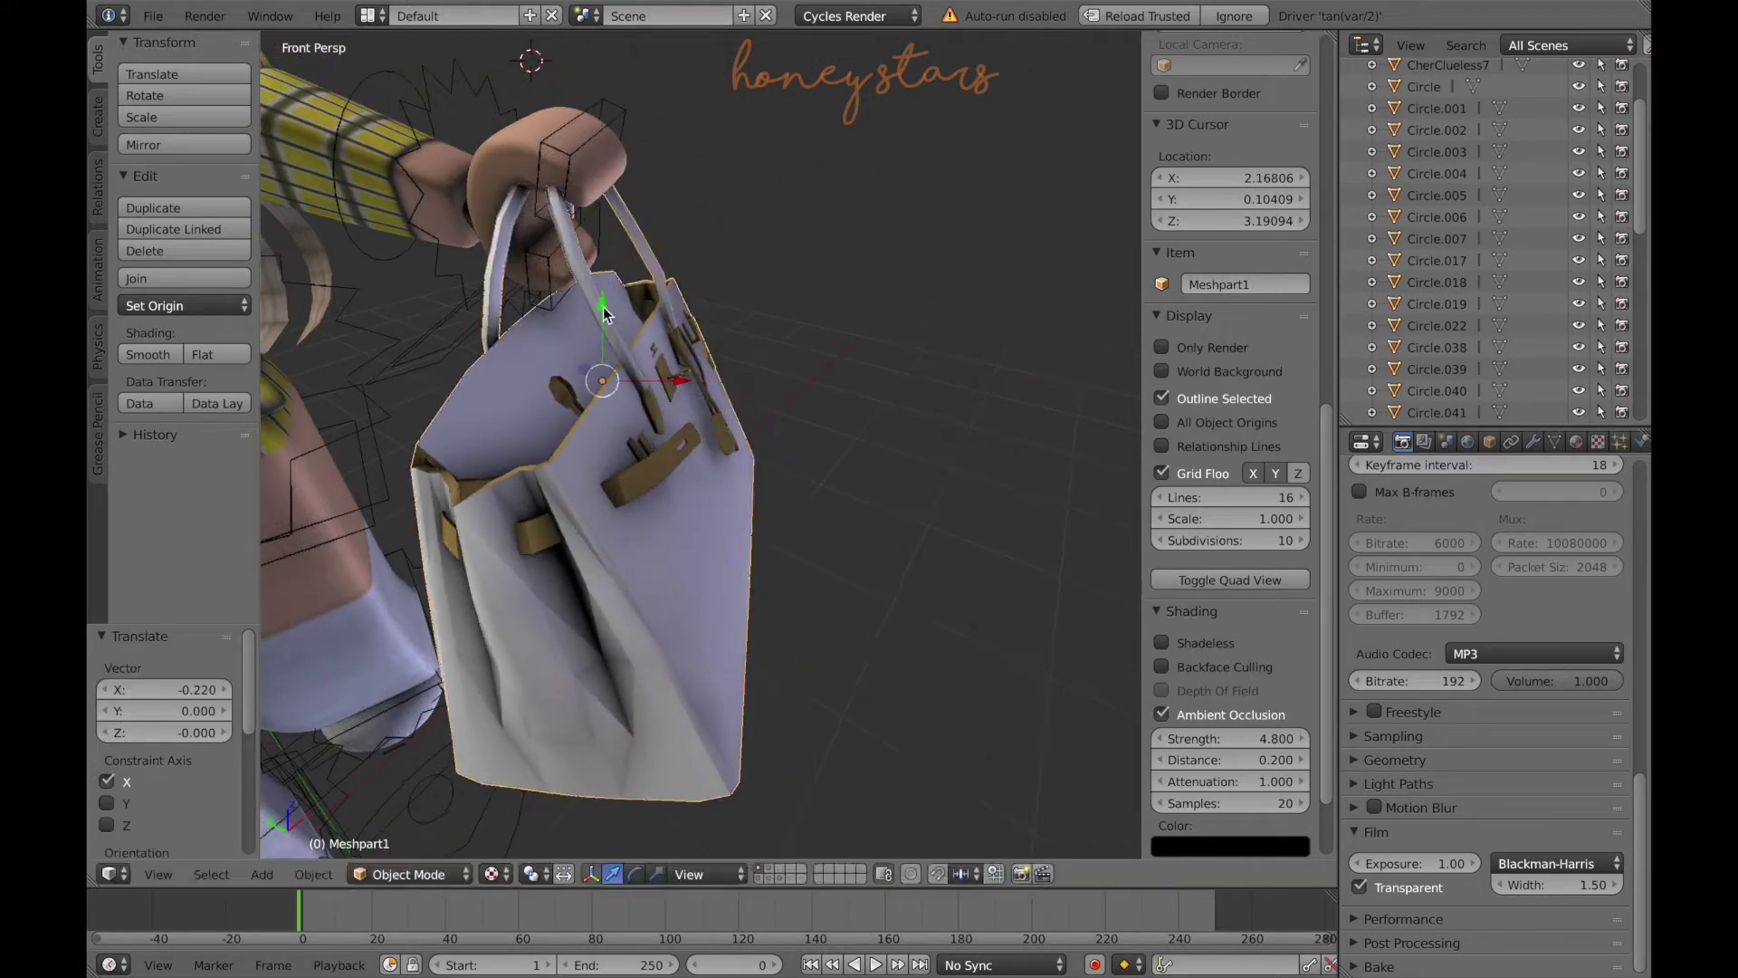
- Move the handbag -0.152 along the view's Y axis and 0.143 along its X axis
left_click_drag(608, 362, 617, 338)
left_click(617, 338)
key("shift+f")
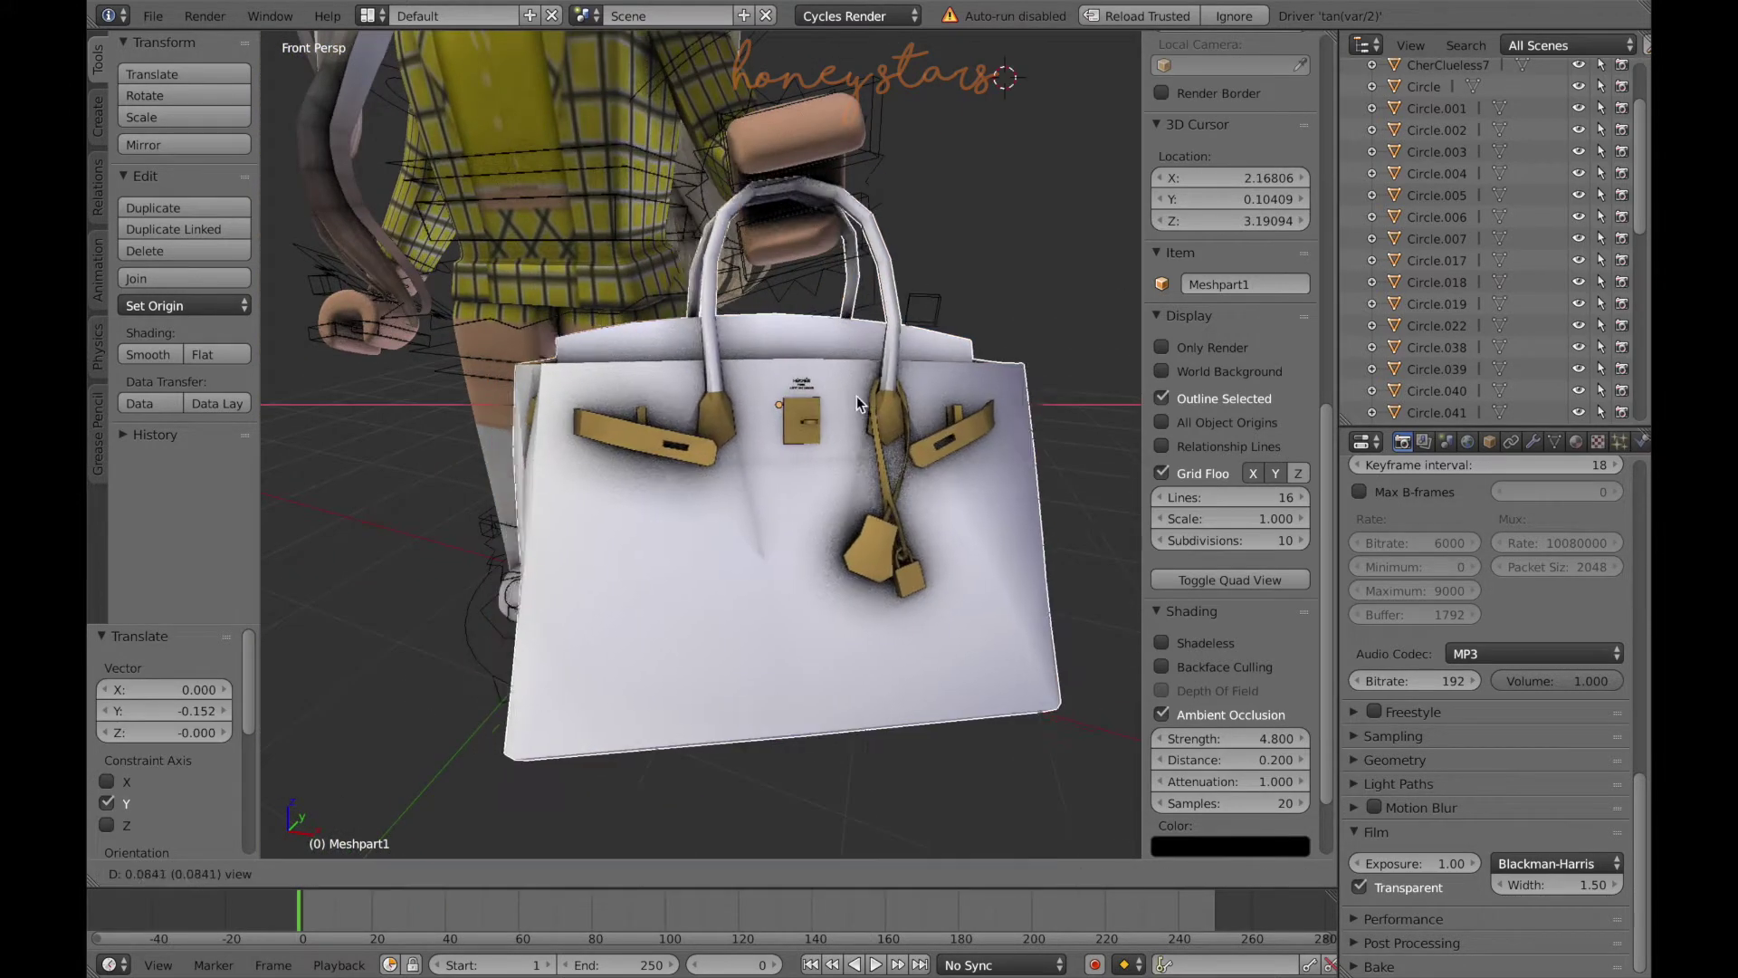
left_click(710, 772)
scroll(711, 773, "up", 3)
scroll(713, 413, "up", 3, "shift")
middle_click_drag(714, 443, 660, 418)
- Shift the handbag -0.054 along the view's X axis so its handles sit inside the grip
left_click(655, 417)
key("g")
key("y")
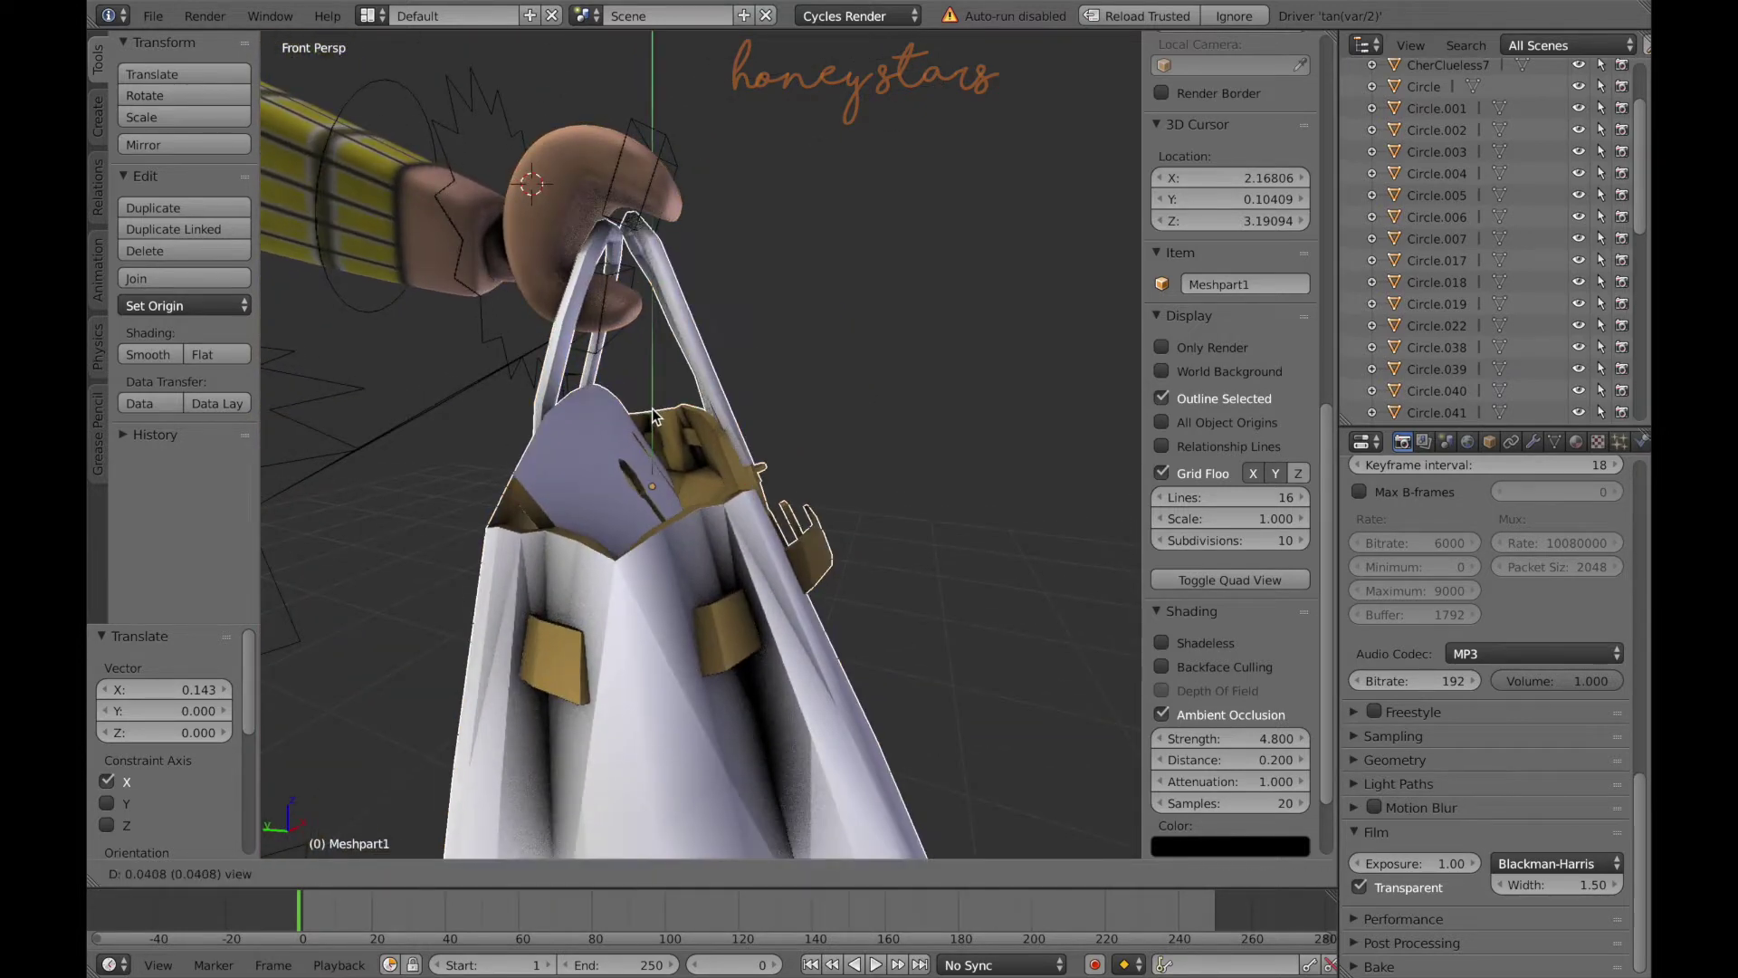
key("x")
left_click(699, 480)
- Rotate the left hand's lower finger bone -12.7° and its upper finger bone 31.3° to close the grip
right_click(598, 355)
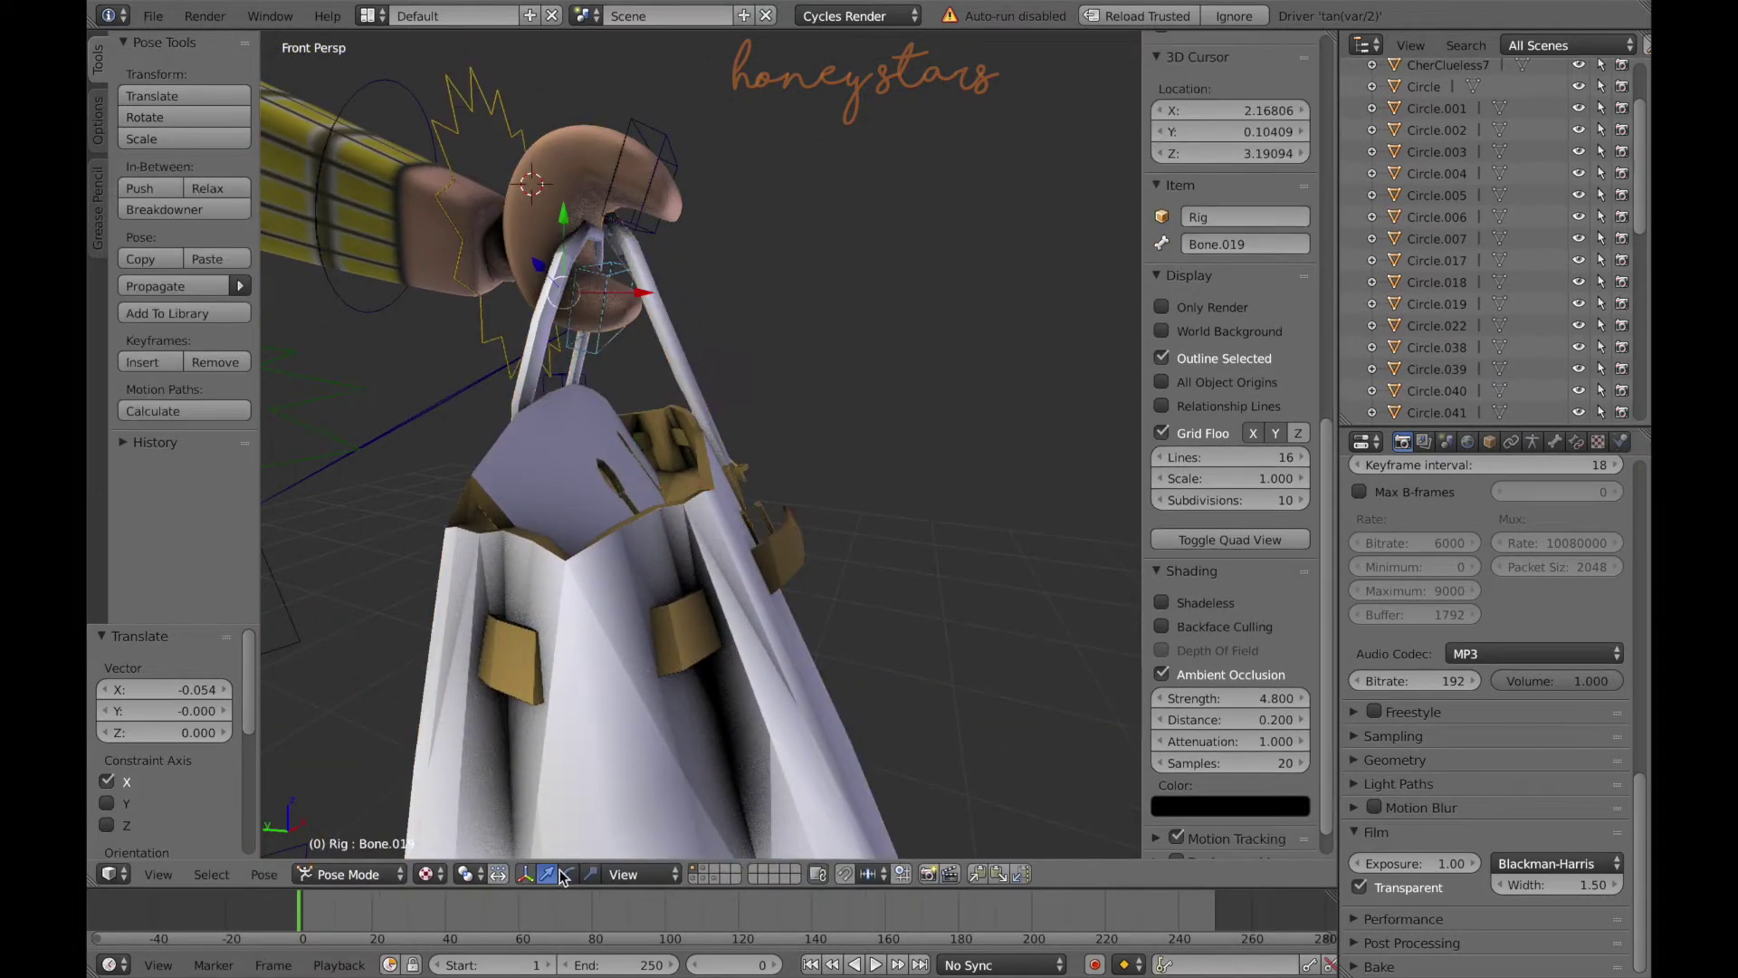
left_click(585, 231)
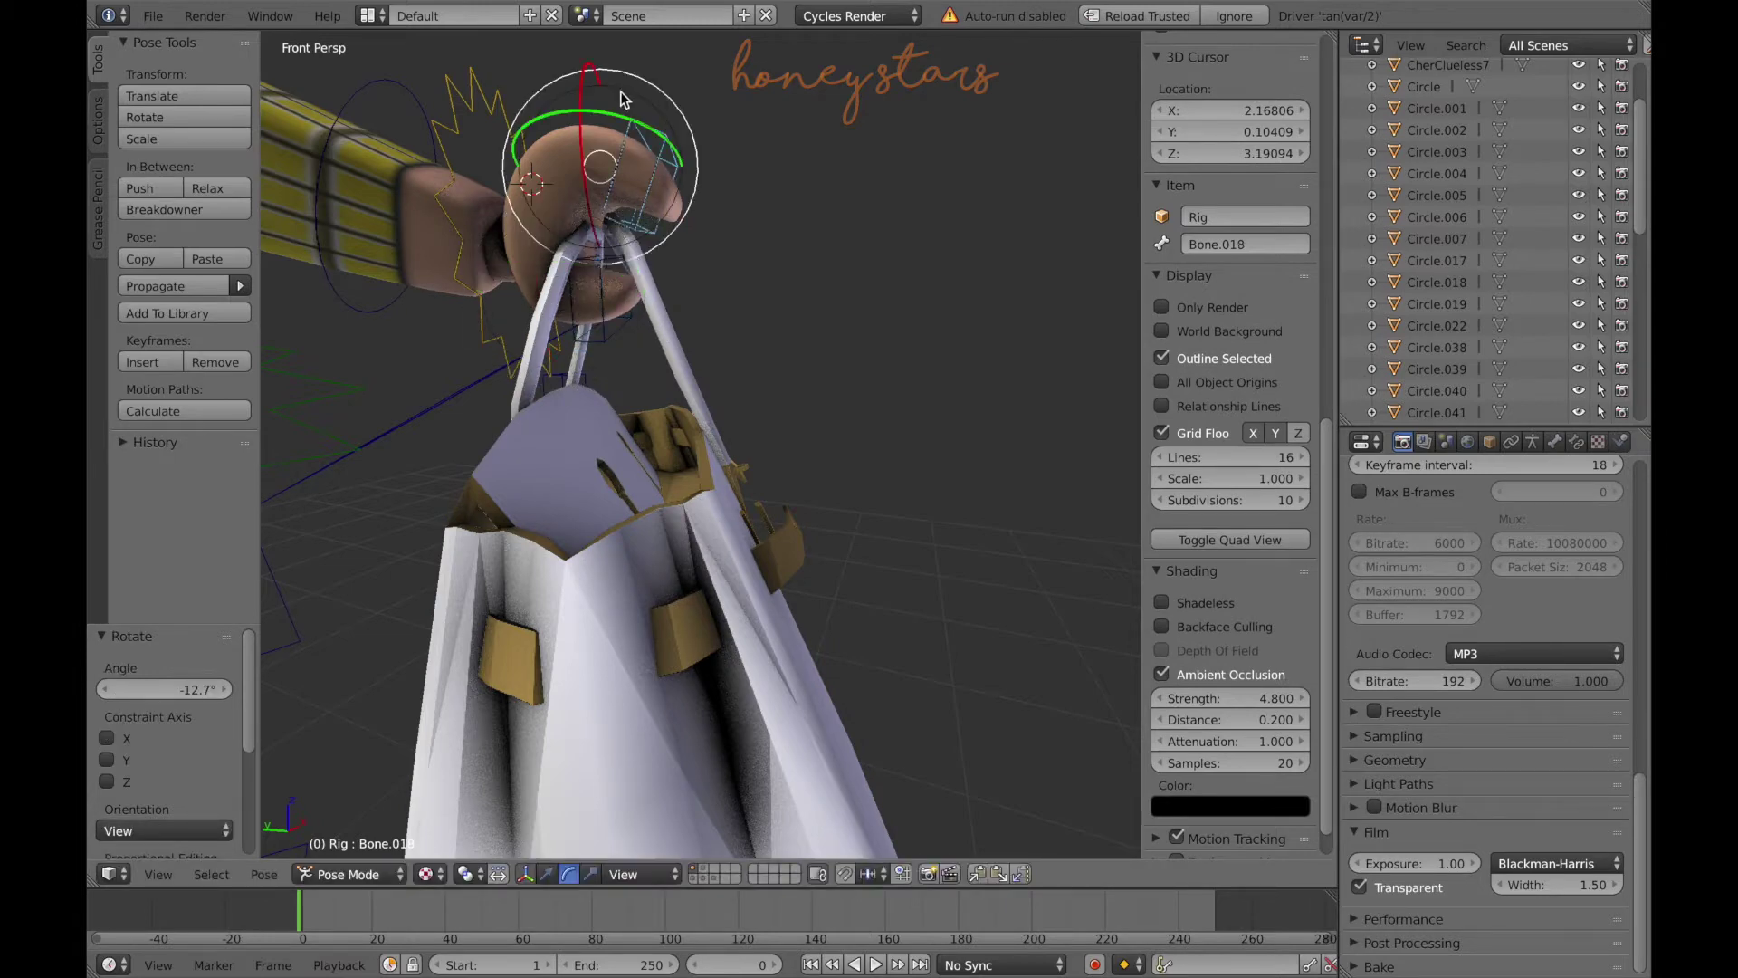
key("ctrl+Tab")
- Select the handbag and move it 0.064 along the view's X axis
right_click(688, 485)
key("g")
key("x")
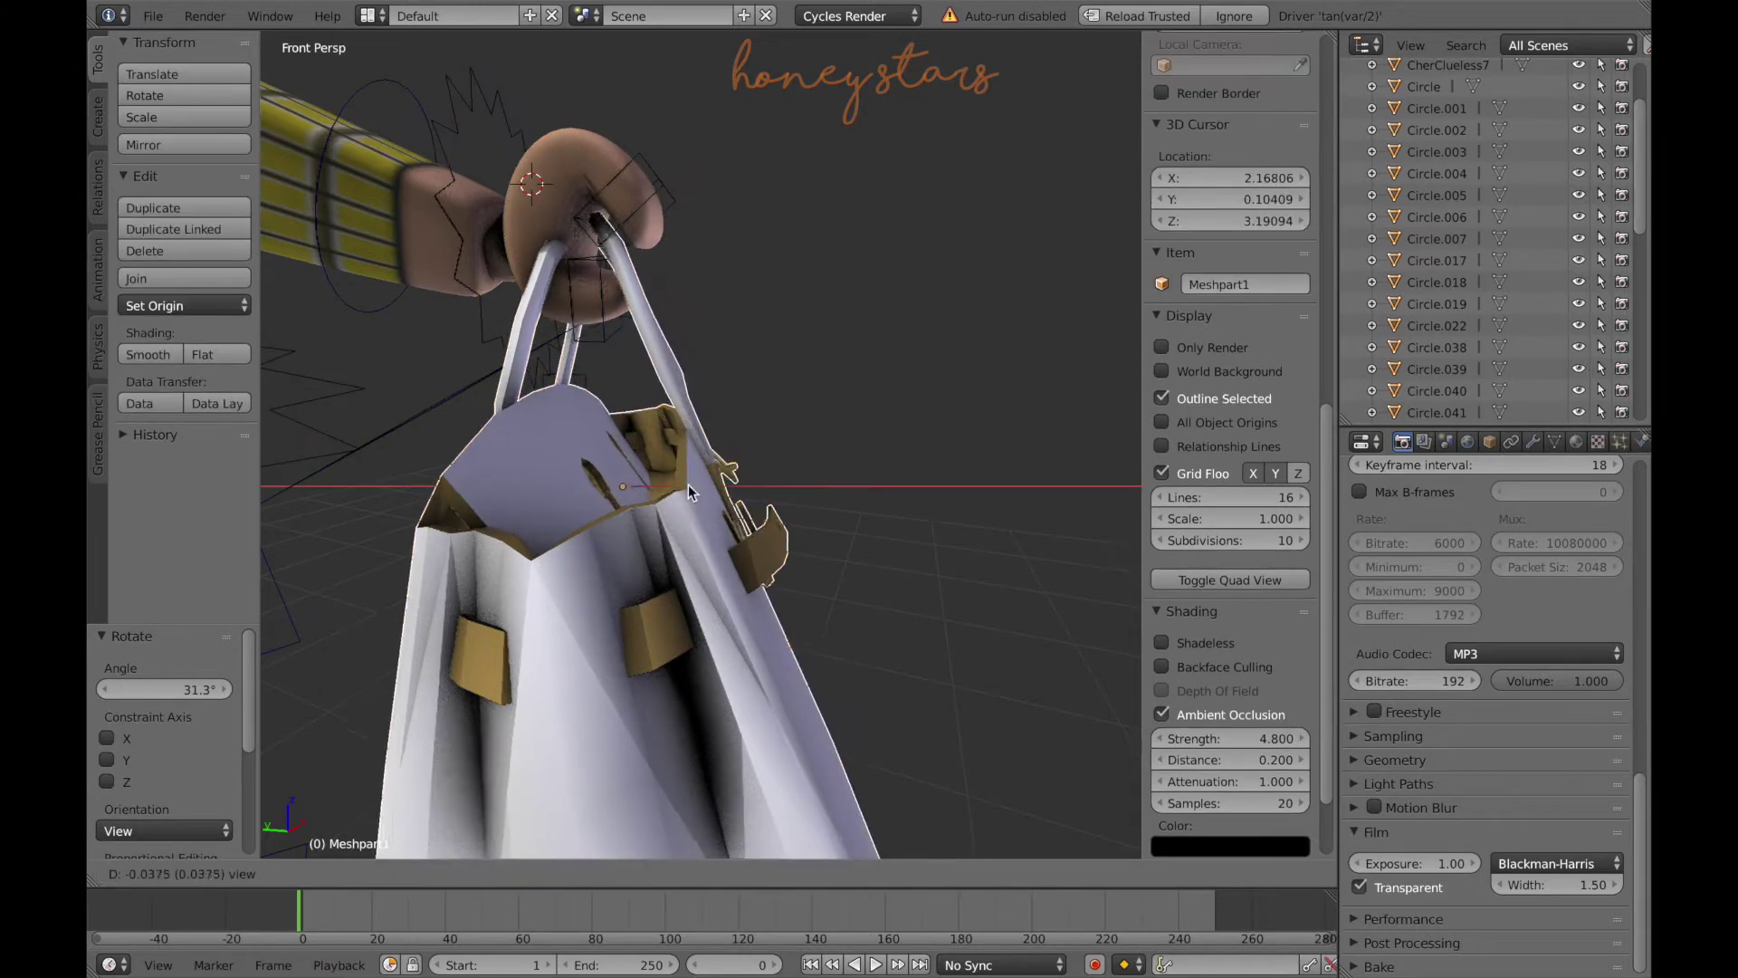
left_click(610, 307)
- Curl the left hand's lower finger bone around the handles and move the upper finger bone 0.025 along the view's X axis
right_click(616, 321)
key("ctrl+Tab")
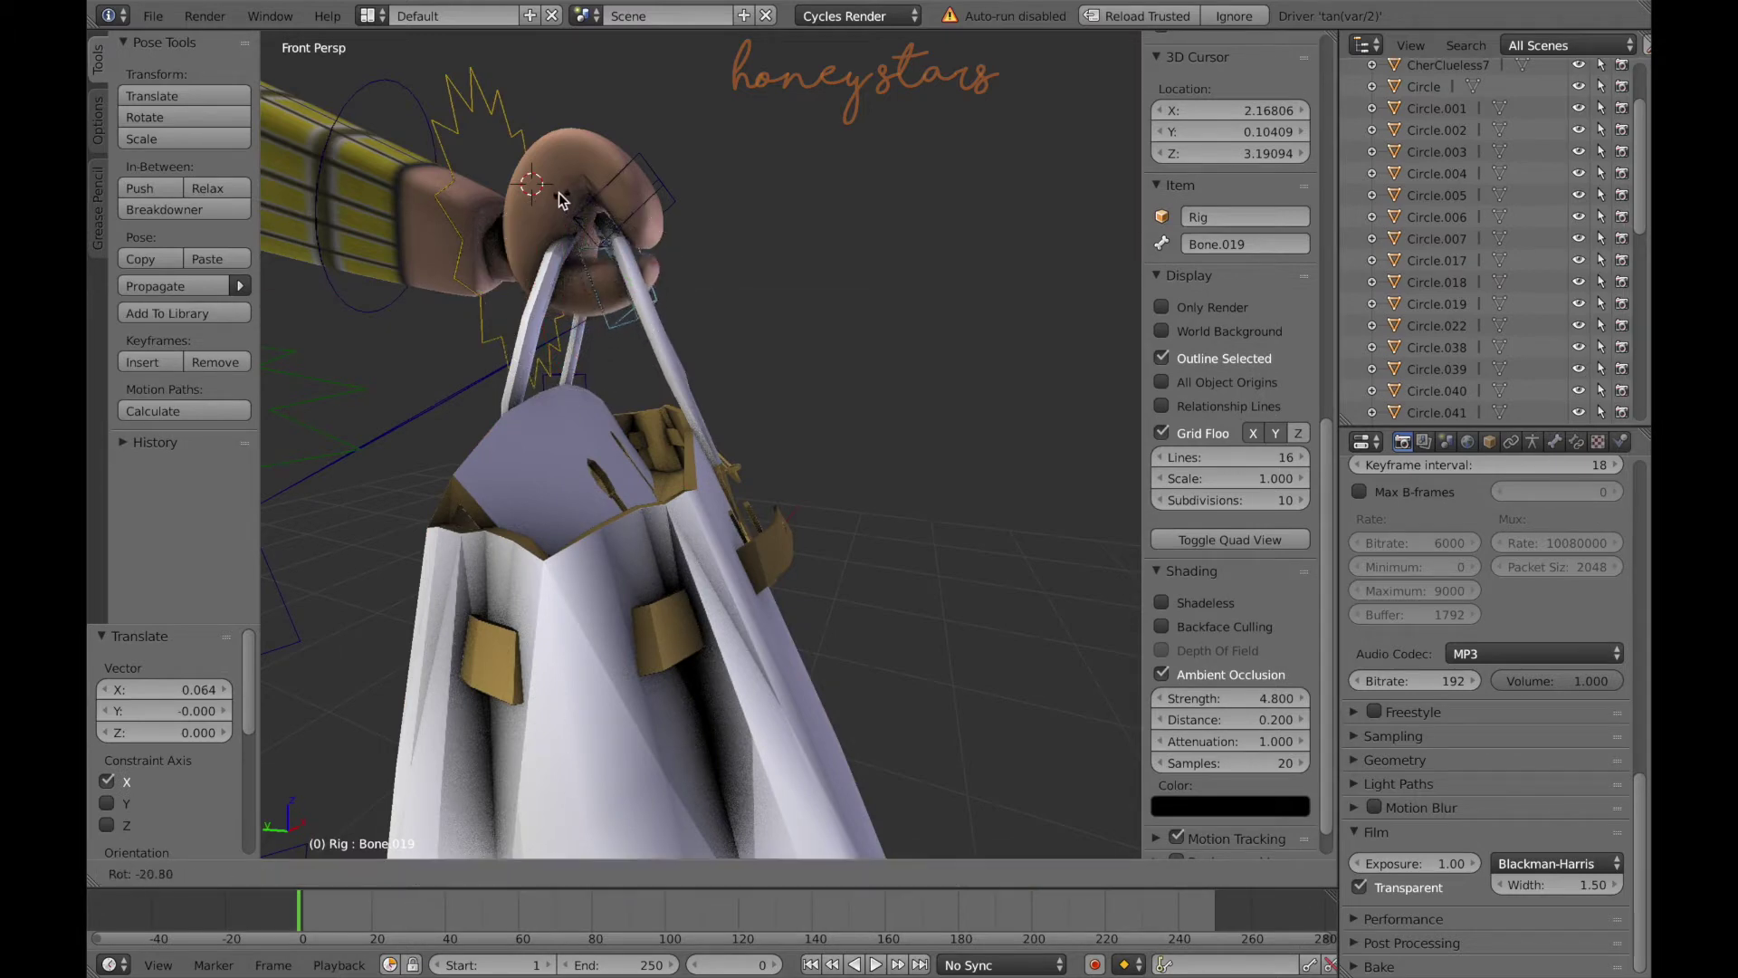
left_click(597, 155)
left_click(672, 170)
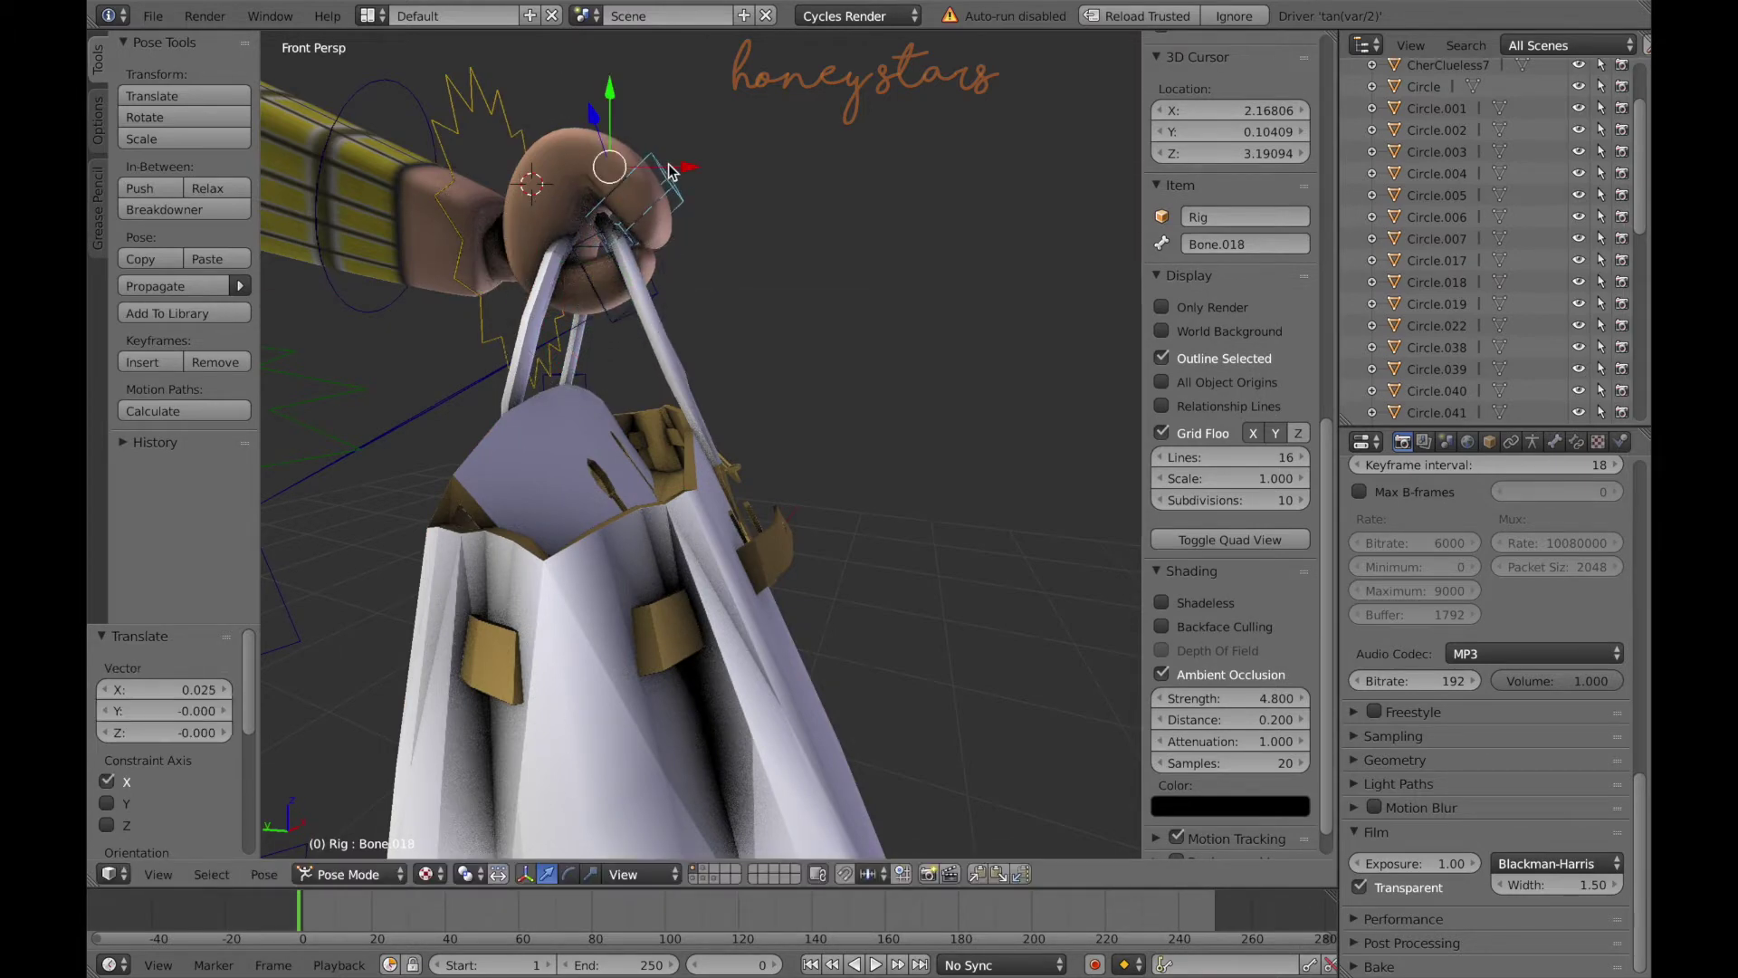
- Set the transform orientation to Global and rotate the right upper arm bone -166° about the X axis
scroll(747, 328, "down", 8)
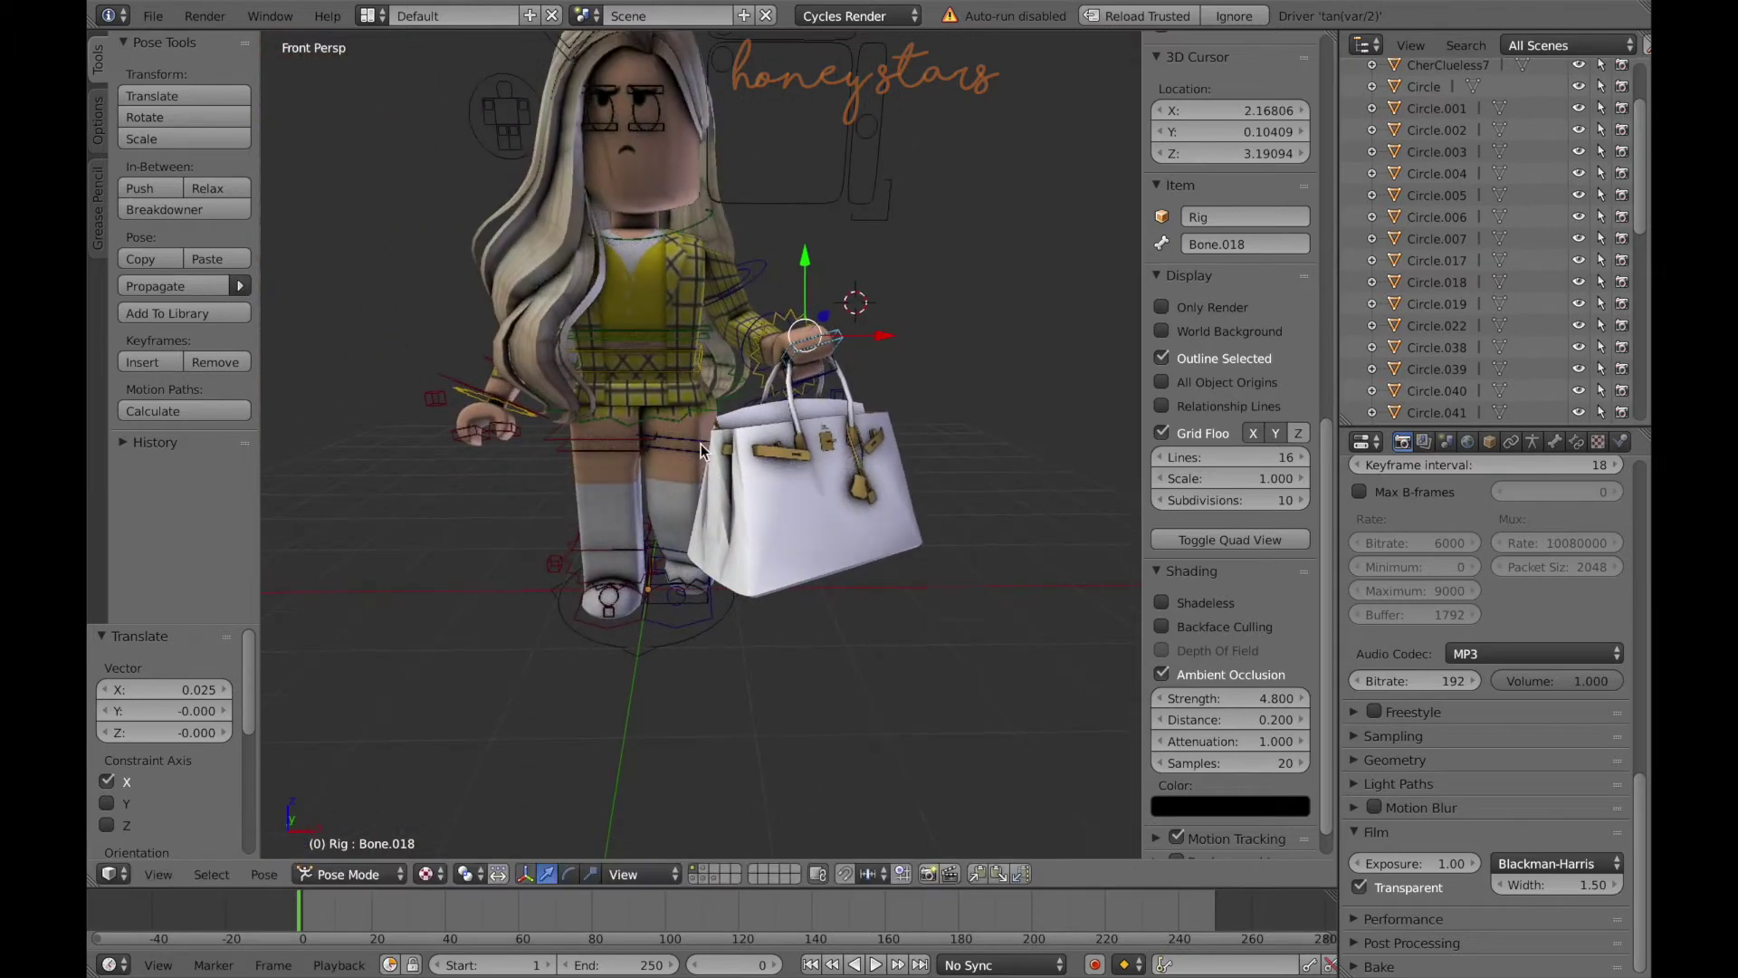
key("shift+f")
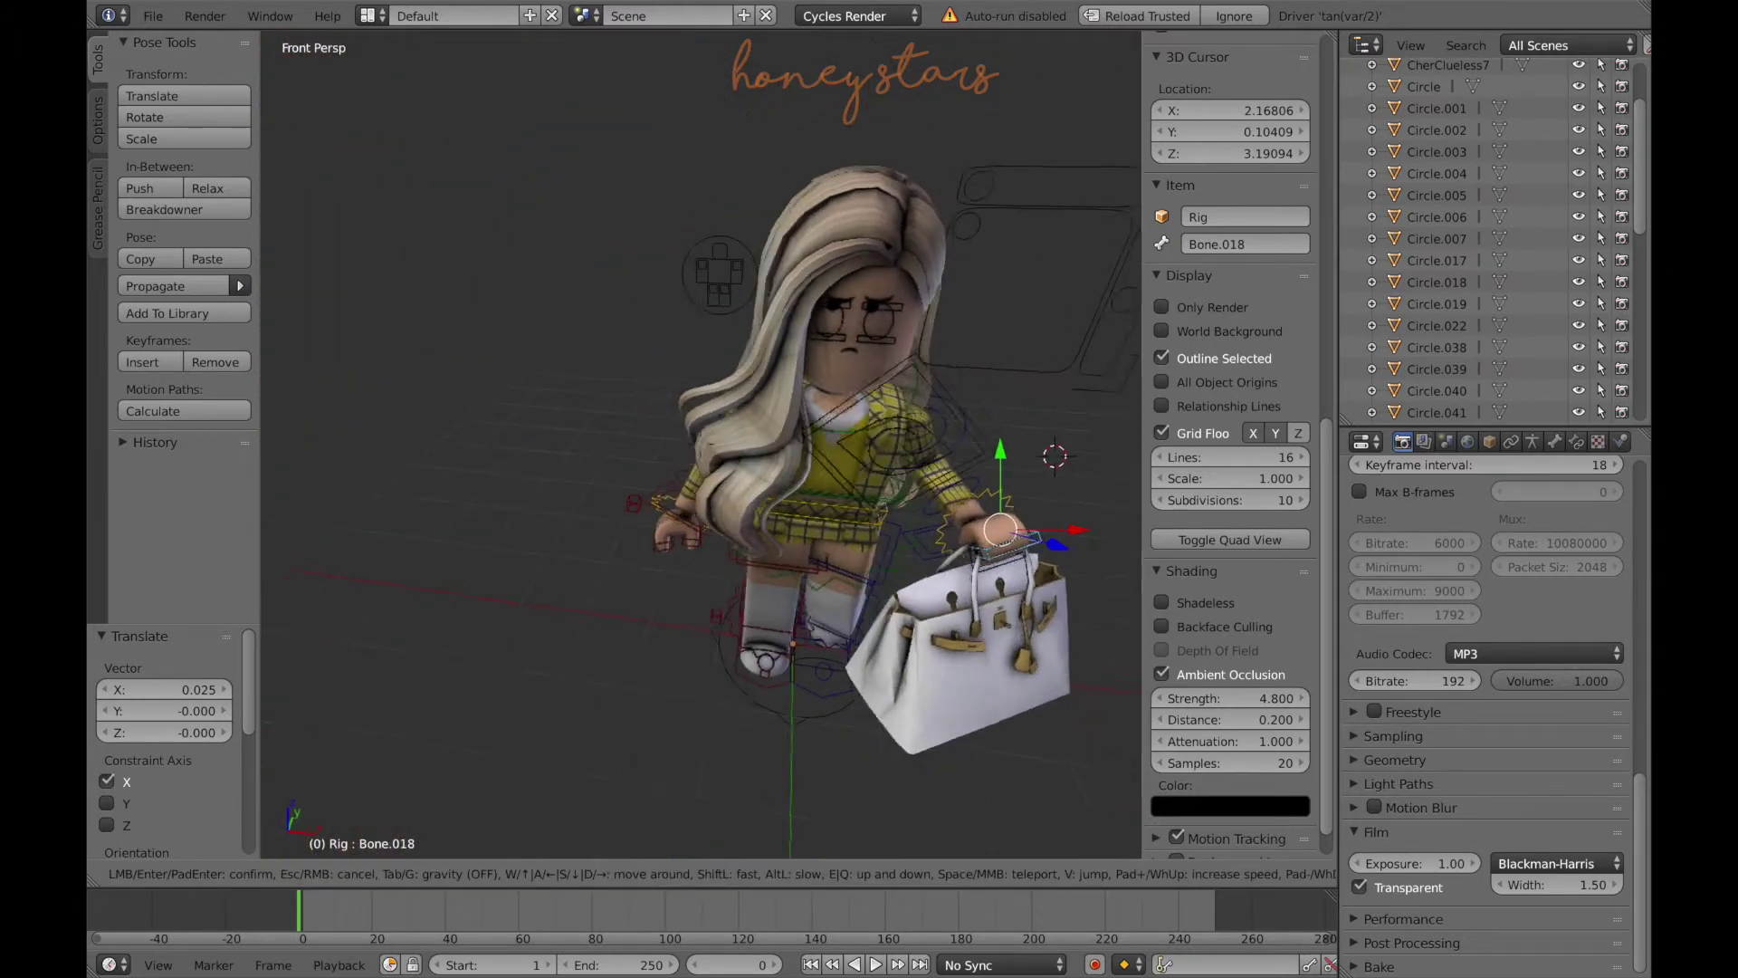
key("Return")
right_click(761, 272)
left_click_drag(762, 177, 761, 163)
left_click(643, 873)
left_click(634, 849)
- Rotate the raised right upper arm bone another -14.9° about the X axis
key("shift+f")
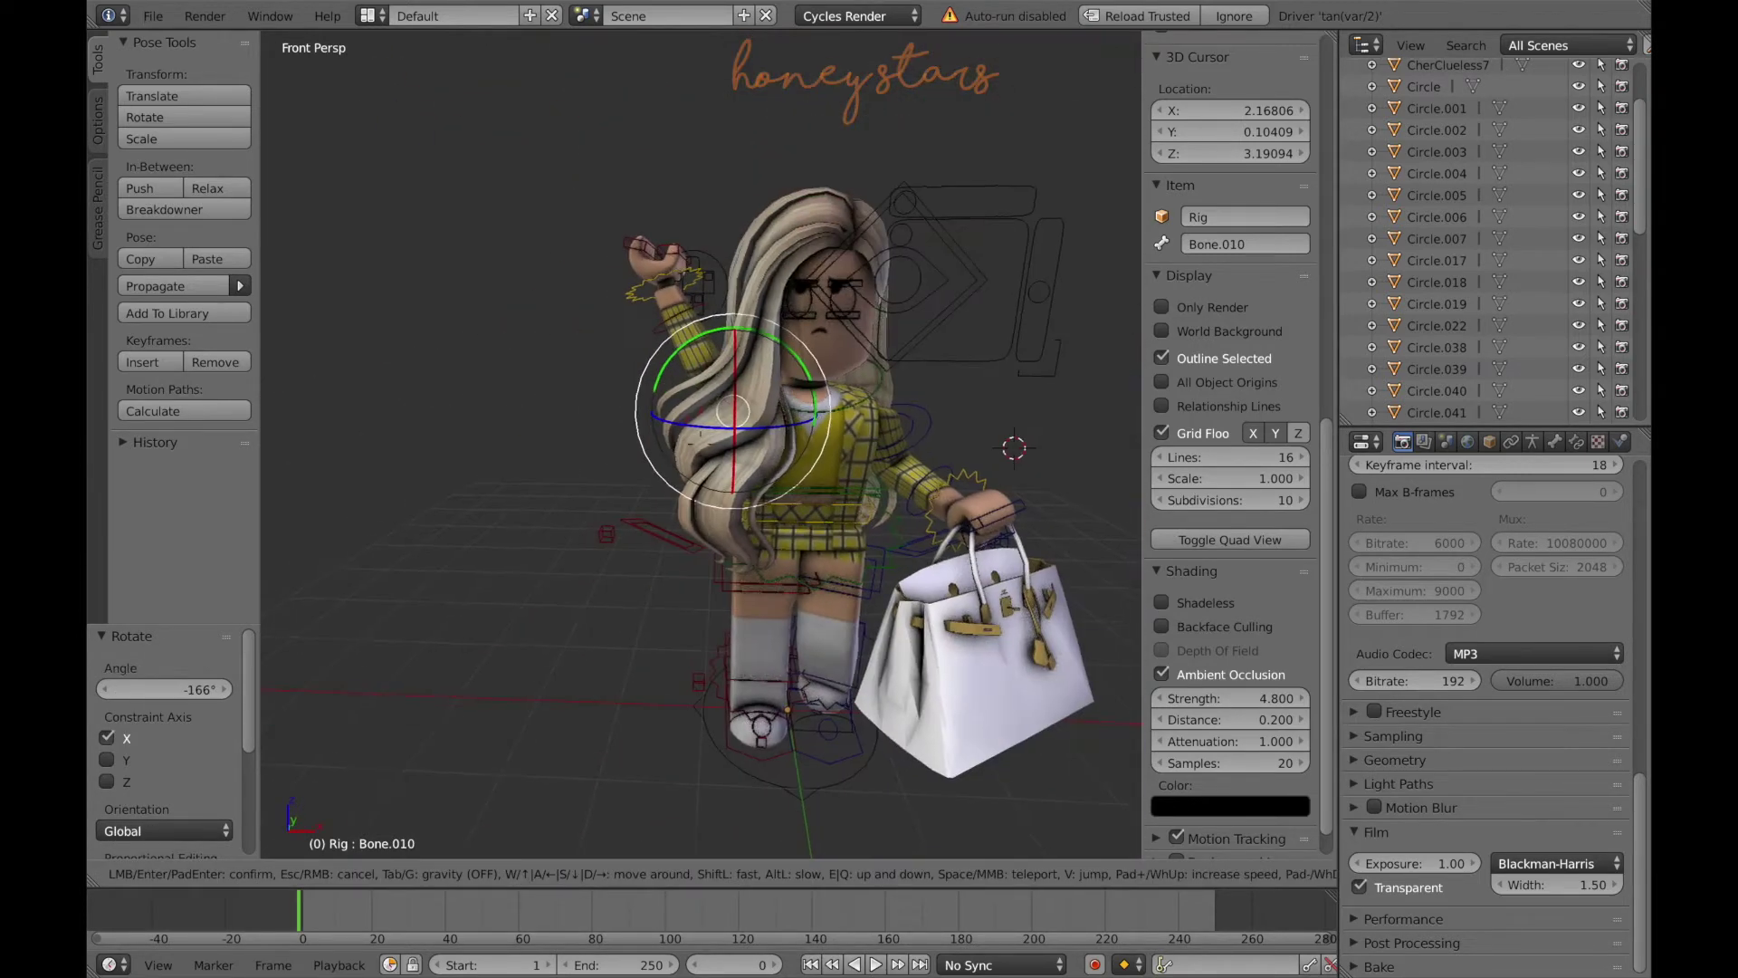
key("w")
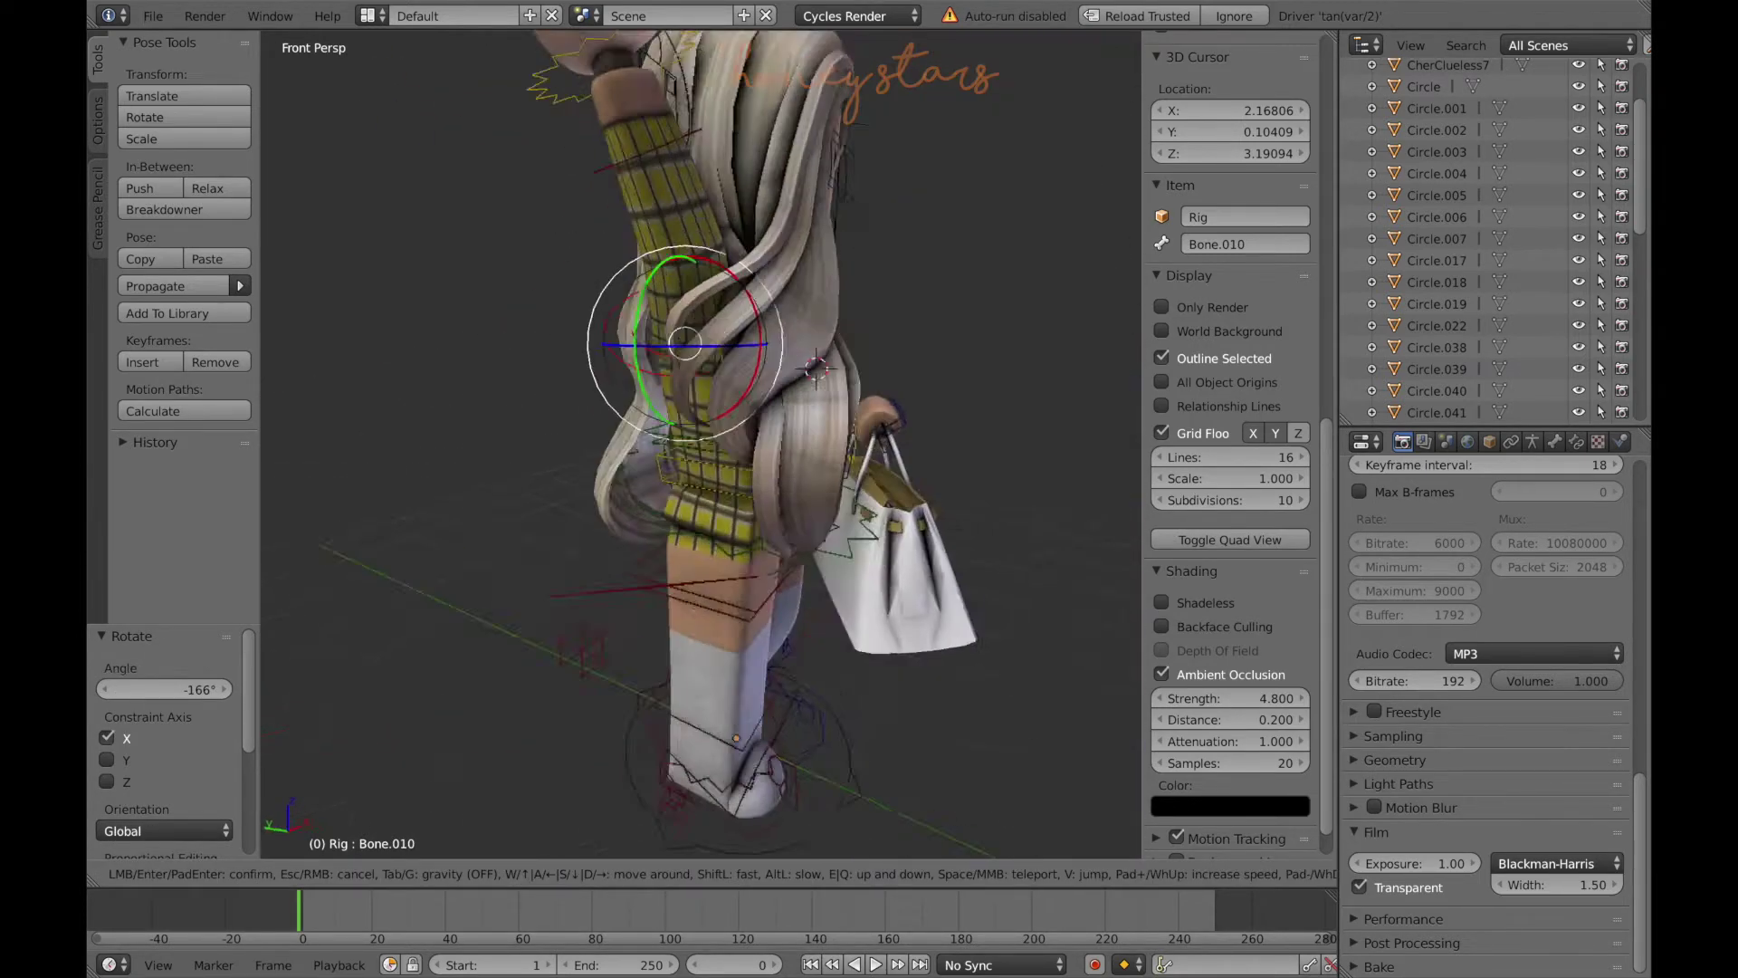
key("Return")
key("r")
left_click(558, 392)
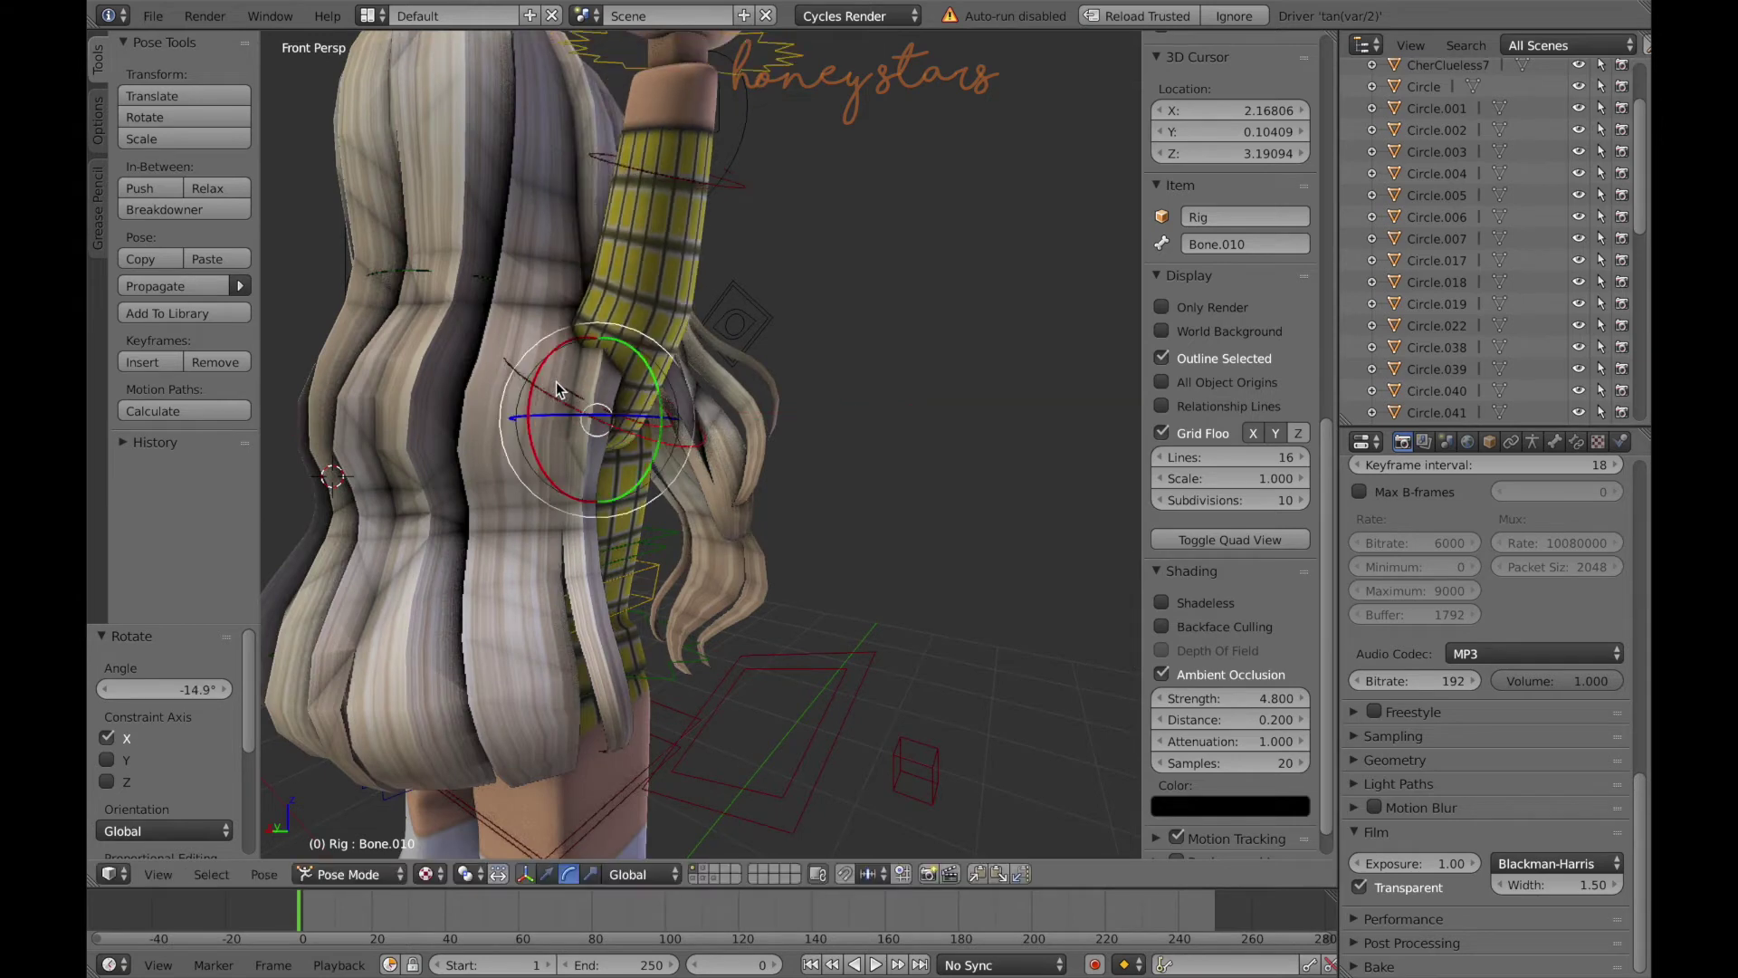
- Rotate the right upper arm bone -70.9° about the Z axis
key("shift+f")
key("Return")
left_click_drag(705, 352, 664, 389)
right_click(740, 366)
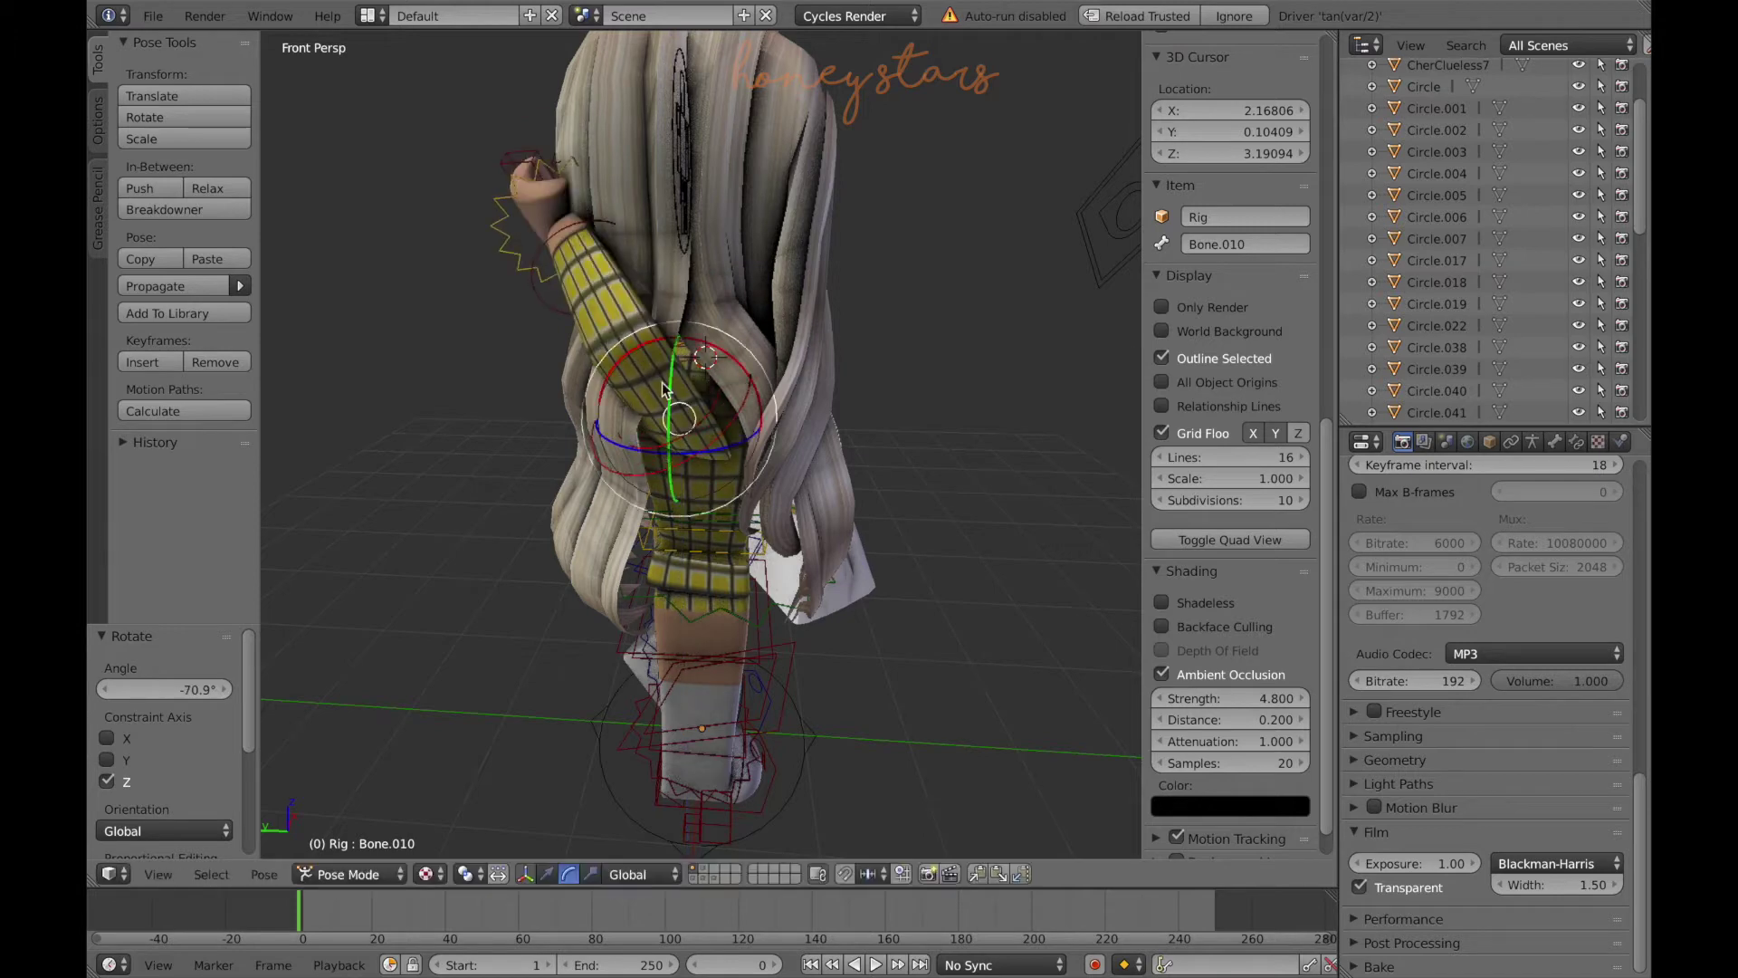
- Undo the trial rotations of the right upper arm bone
left_click_drag(553, 257, 611, 328)
middle_click_drag(807, 444, 701, 444)
key("ctrl+z")
key("ctrl+shift+z")
- Select the right hand bone and rotate it 16.4° about the X axis
key("shift+f")
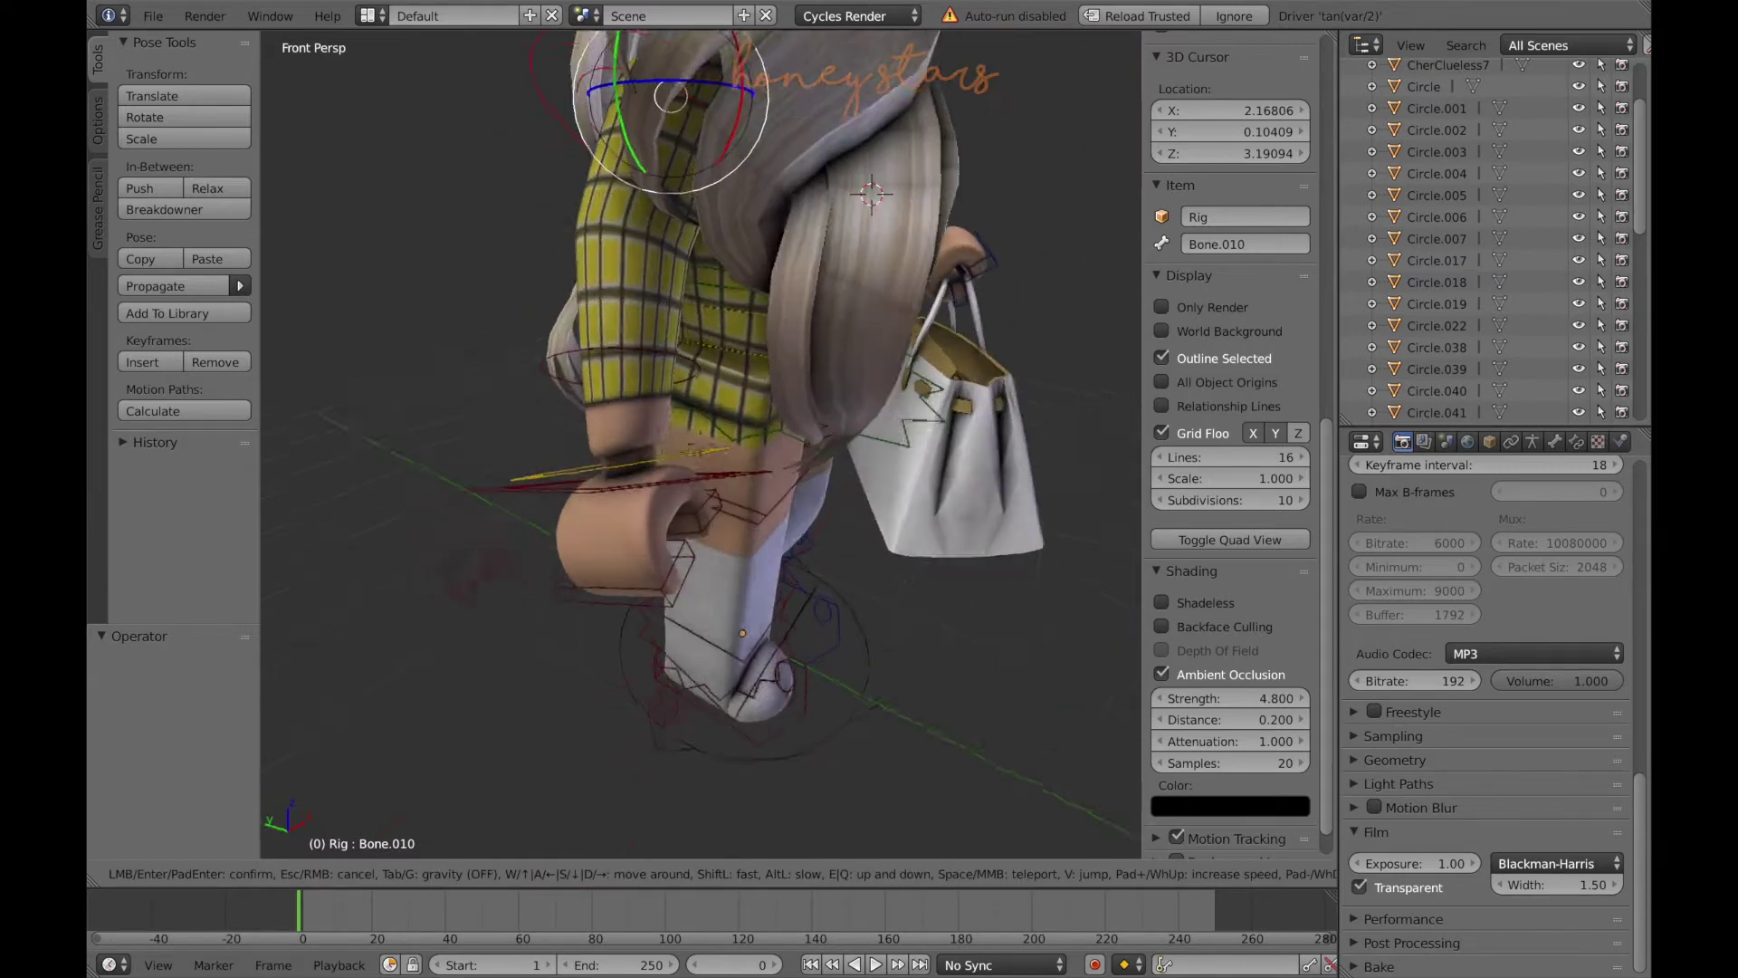
key("Escape")
right_click(706, 267)
left_click_drag(708, 261, 659, 205)
left_click_drag(836, 419, 796, 507)
key("shift+f")
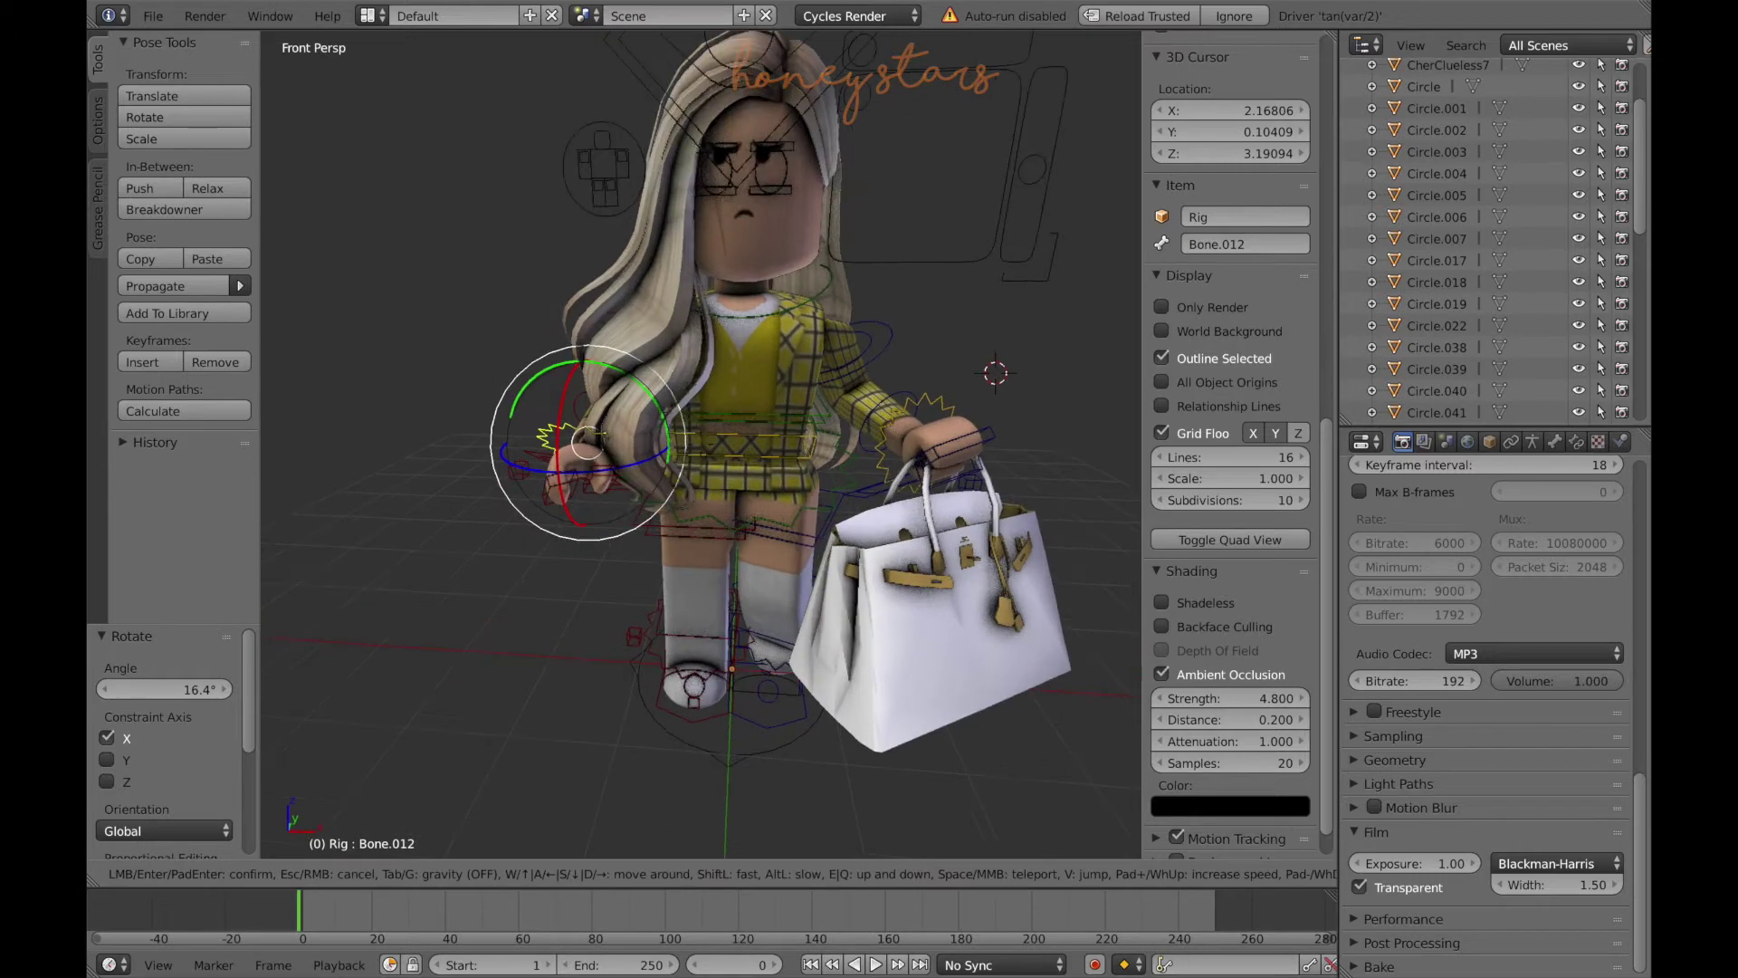
key("Escape")
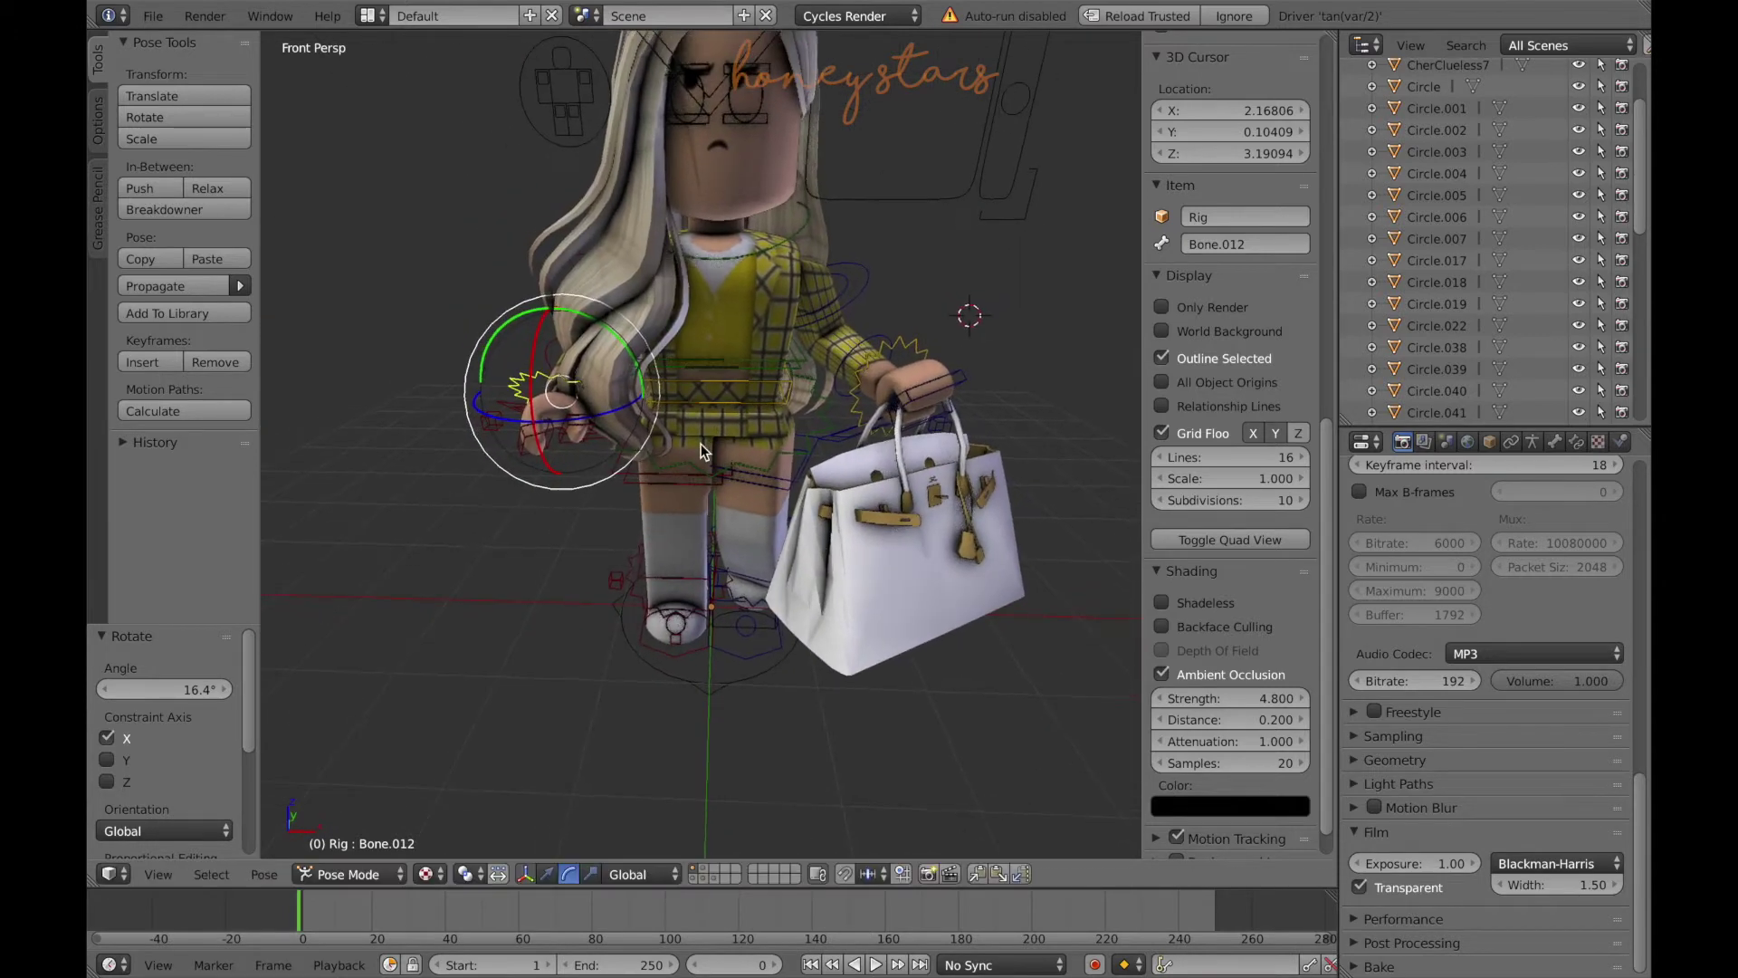
- Select the face mesh and try rotating it about the Z axis
key("shift+f")
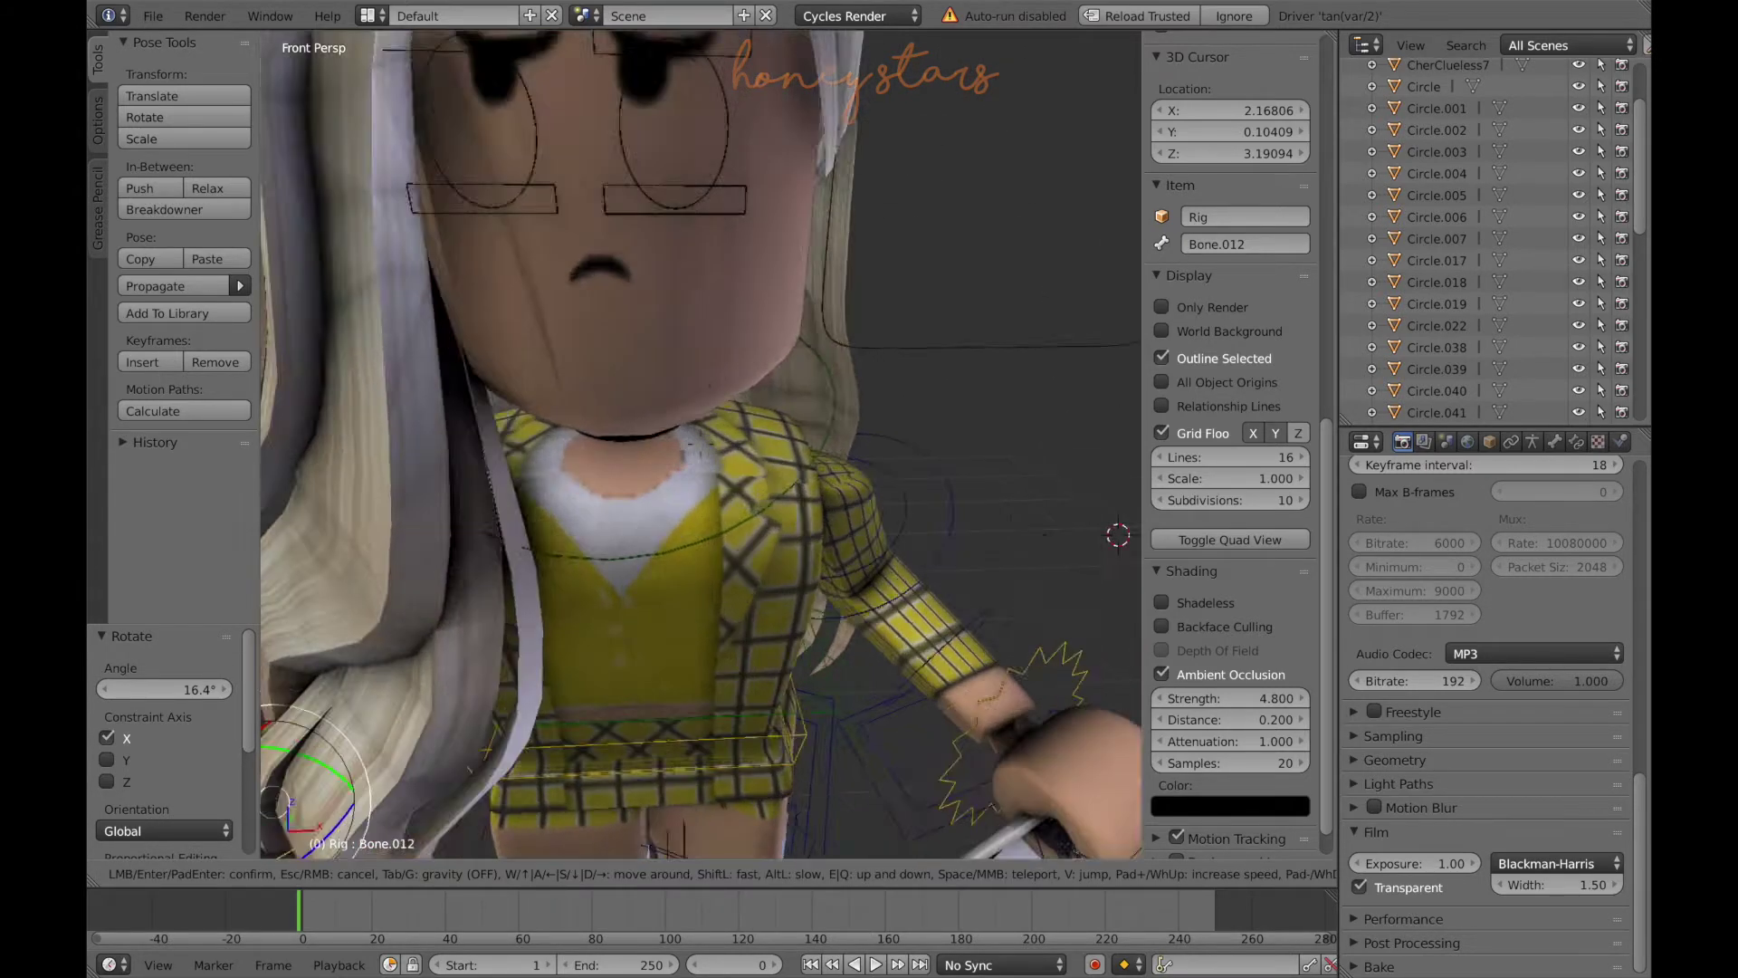
left_click(758, 444)
right_click(759, 444)
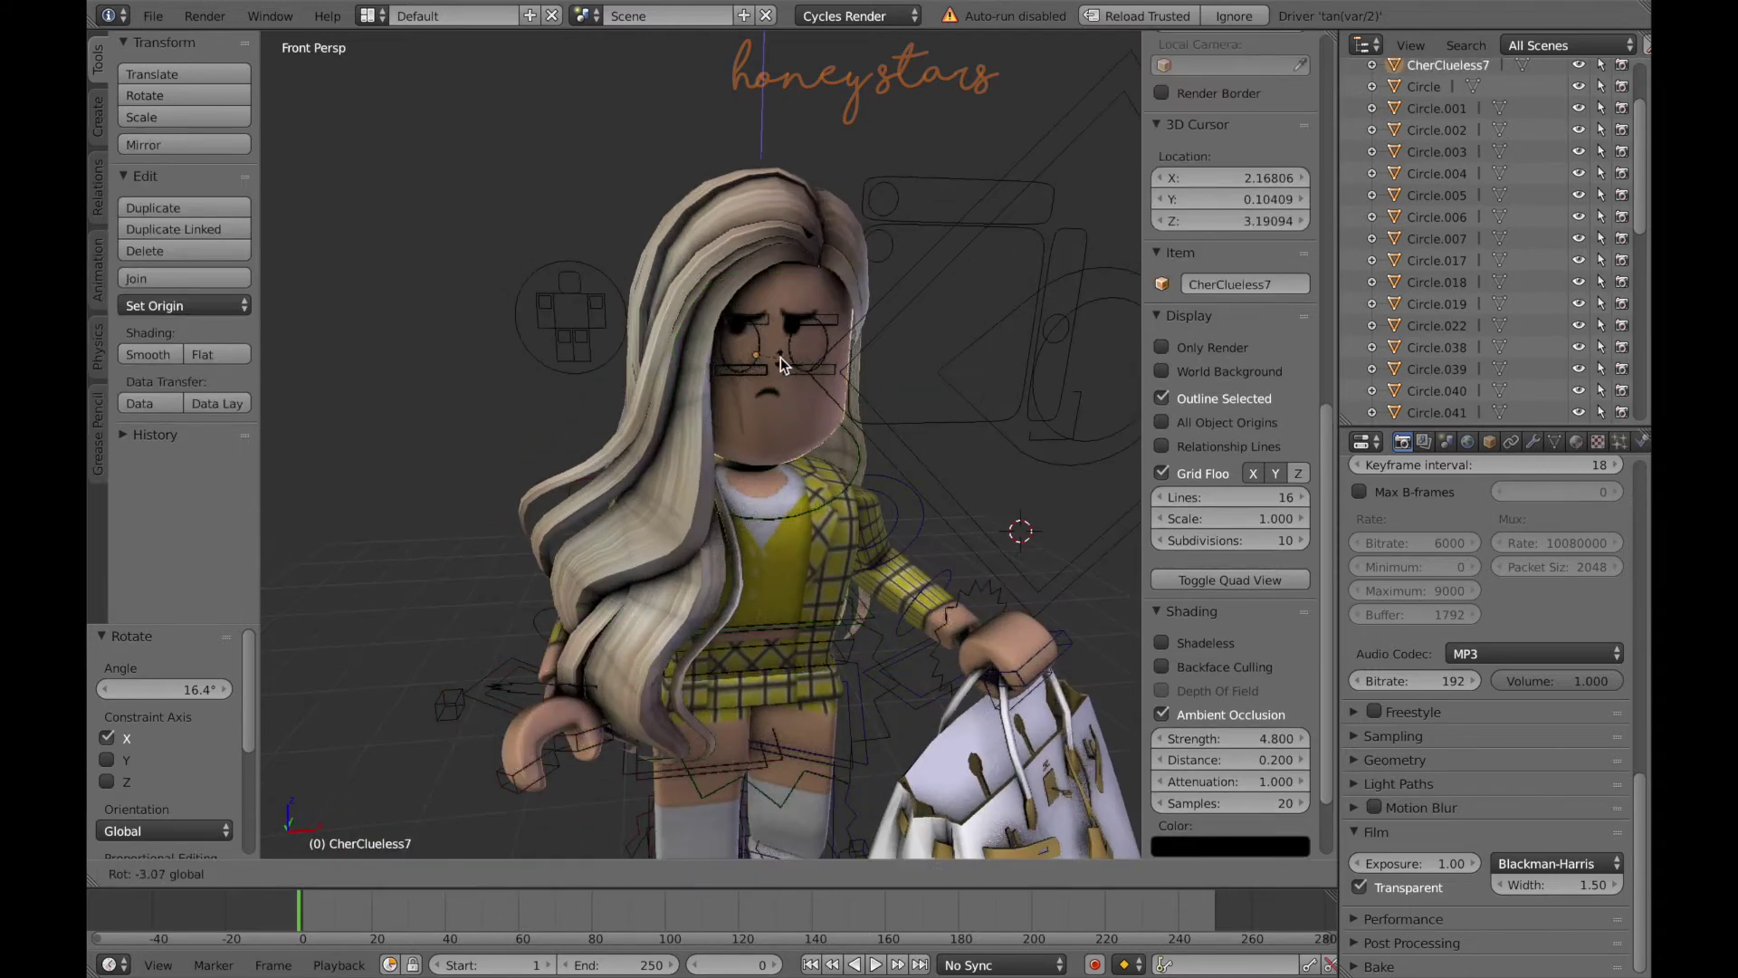
left_click_drag(783, 363, 826, 363)
- Undo the trial rotations of the face and hair meshes
key("ctrl+z")
key("ctrl+z")
key("ctrl+z")
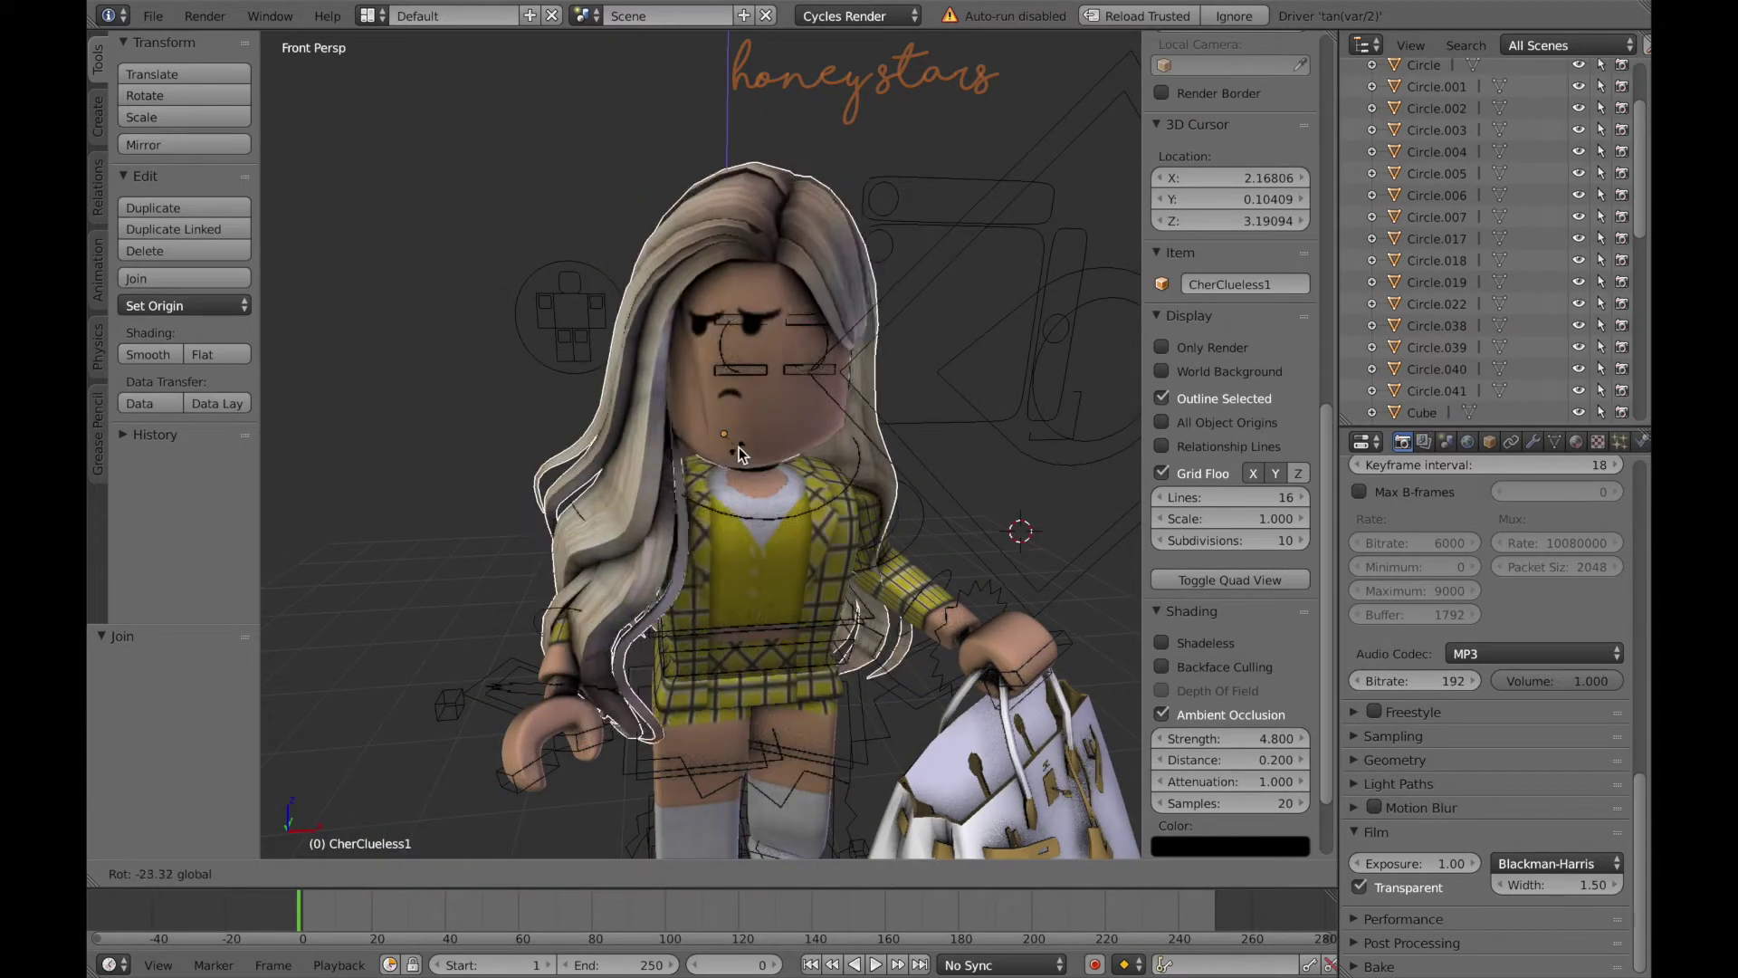
key("ctrl+z")
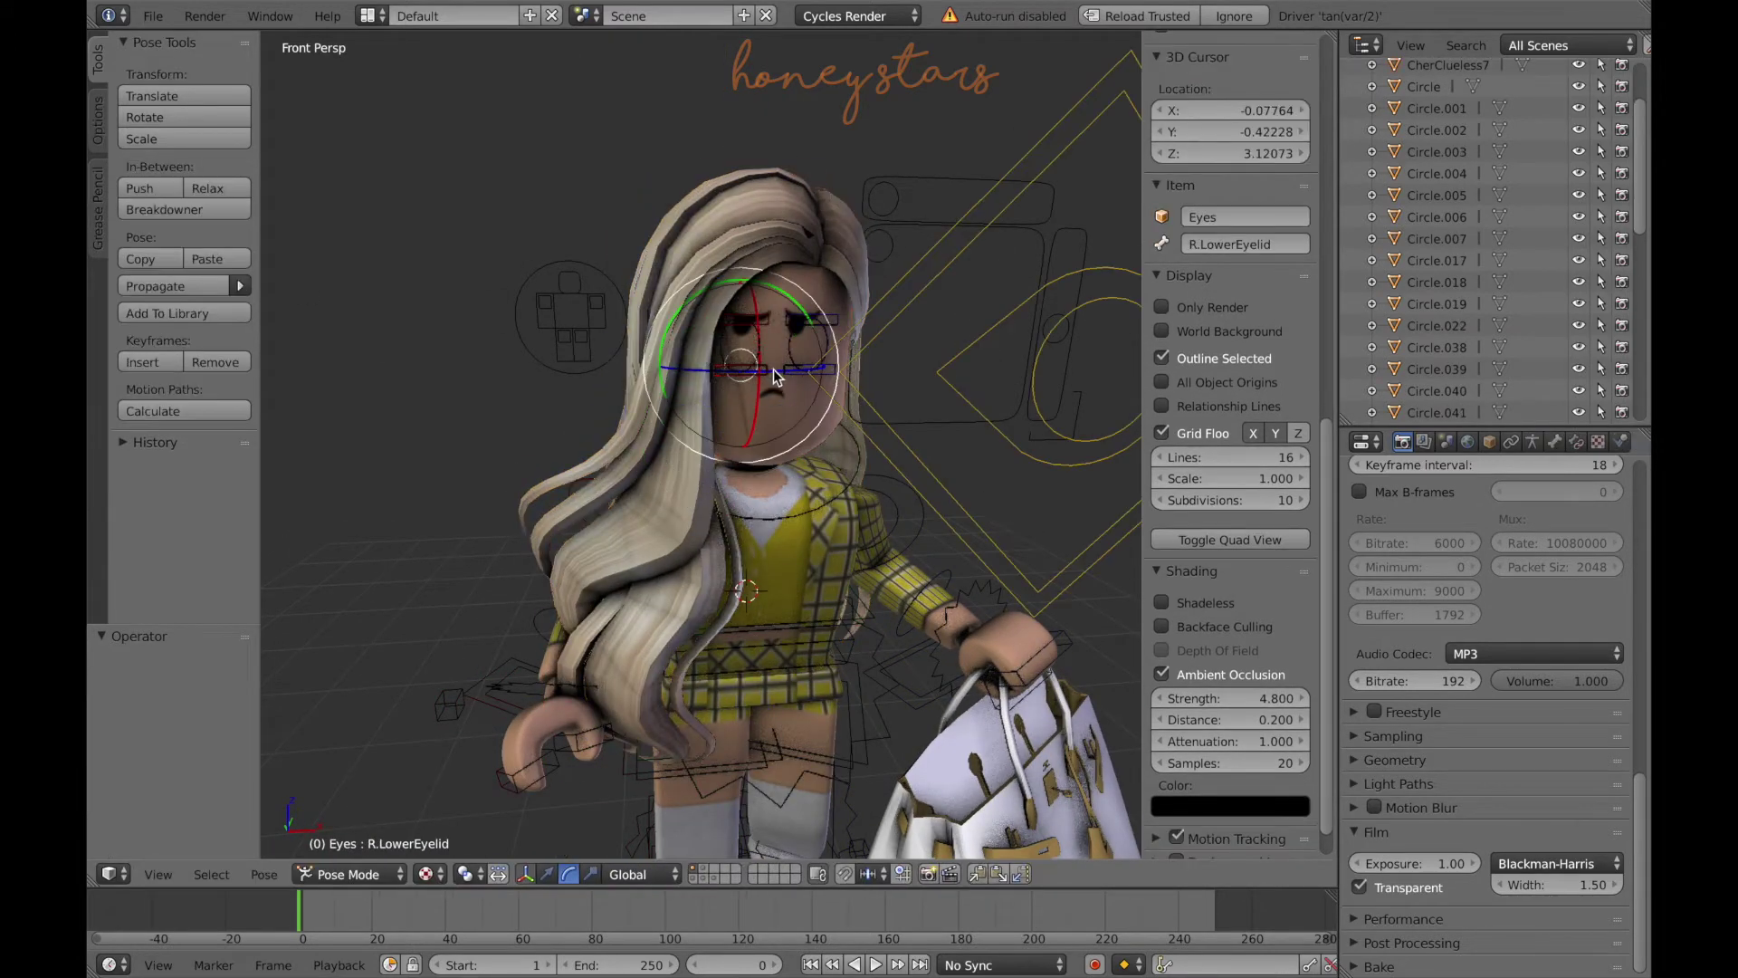
key("ctrl+z")
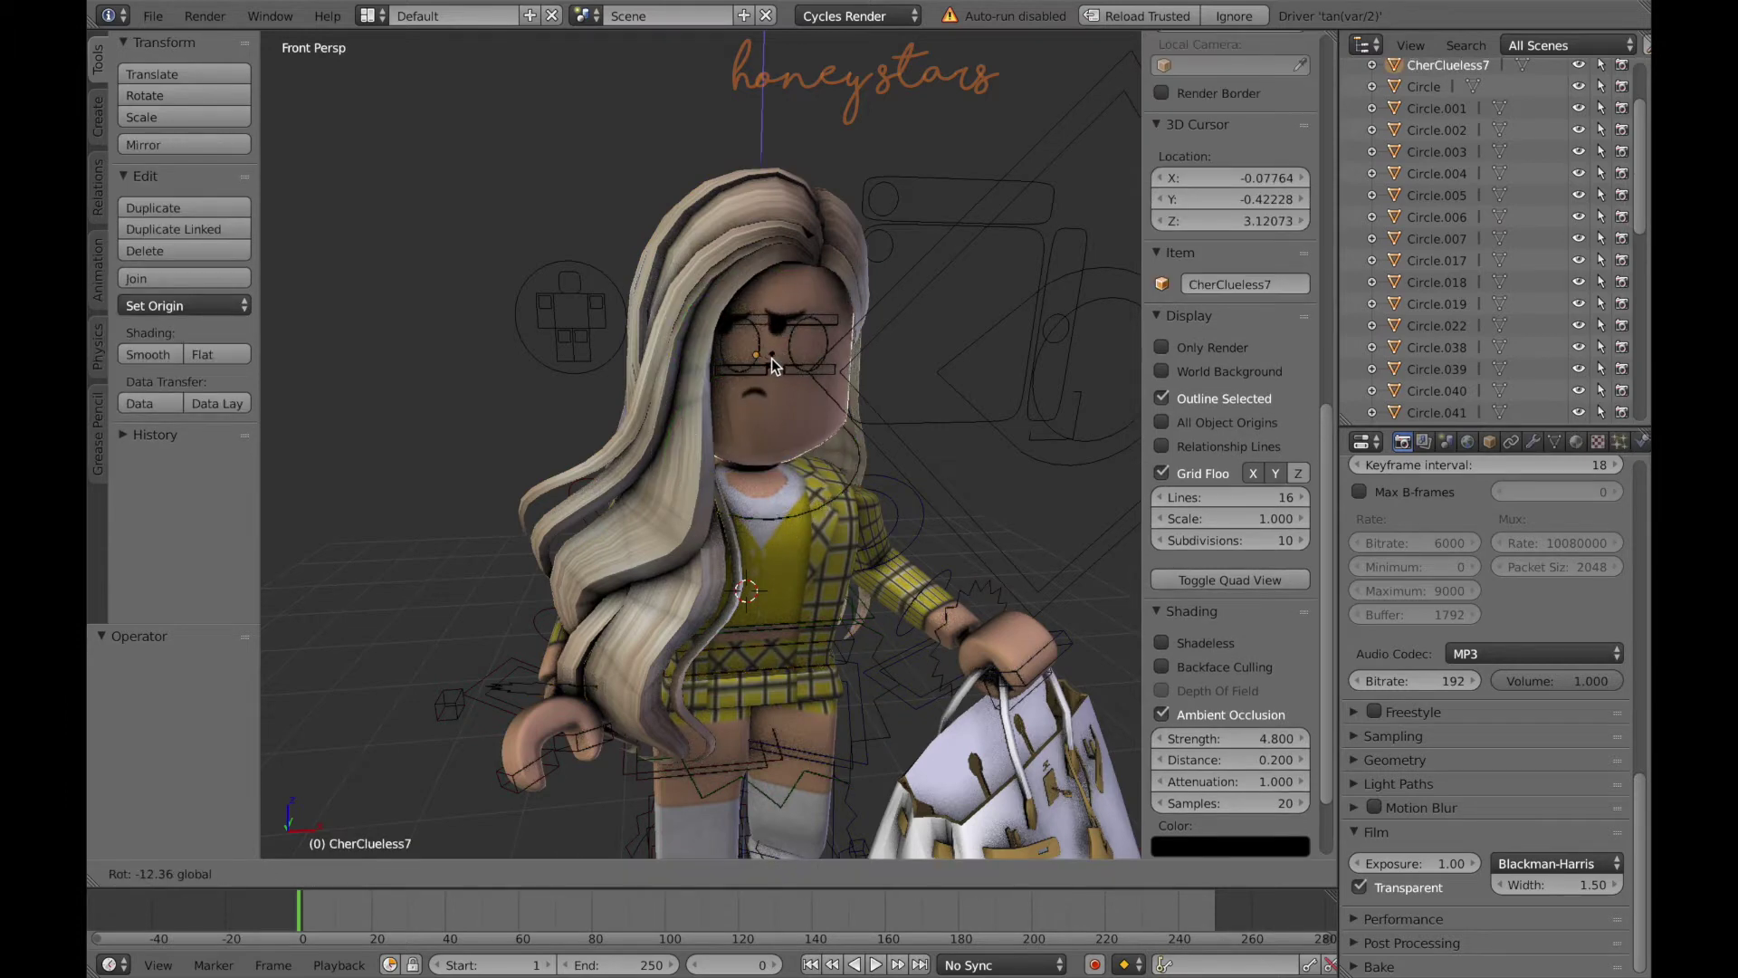
- Join the face mesh into the hair mesh and rotate the combined head 15.3° about the Z axis
left_click(871, 348)
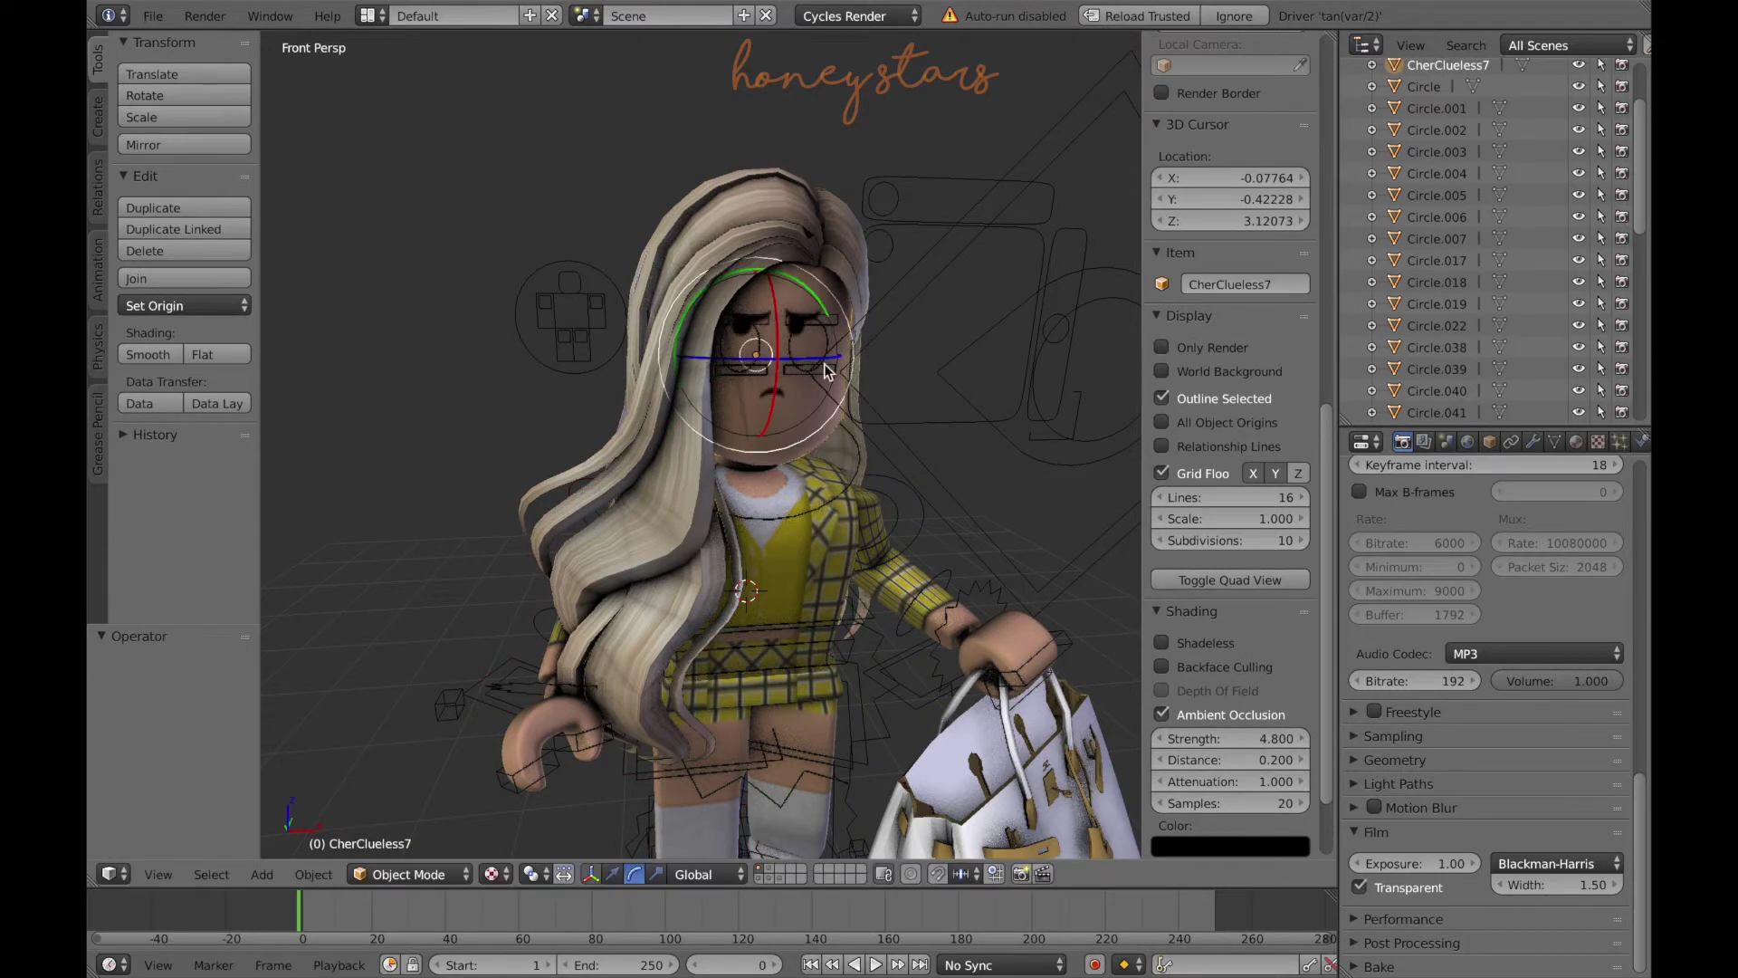
key("Return")
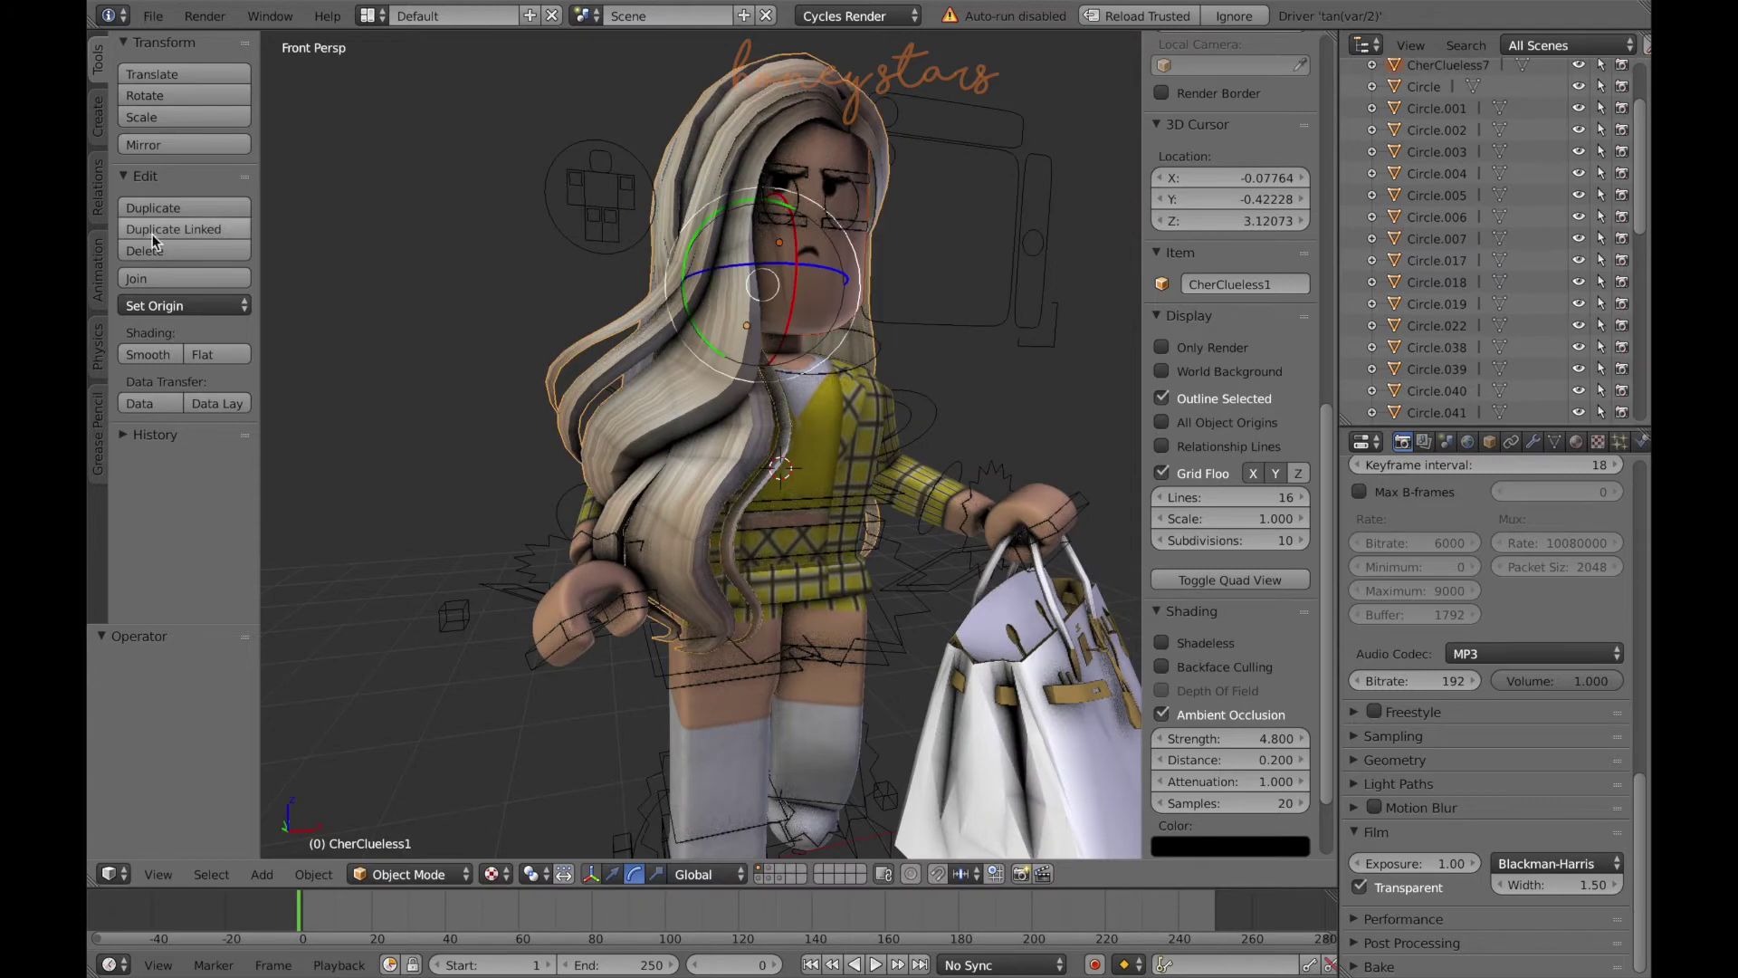
left_click_drag(803, 323, 790, 311)
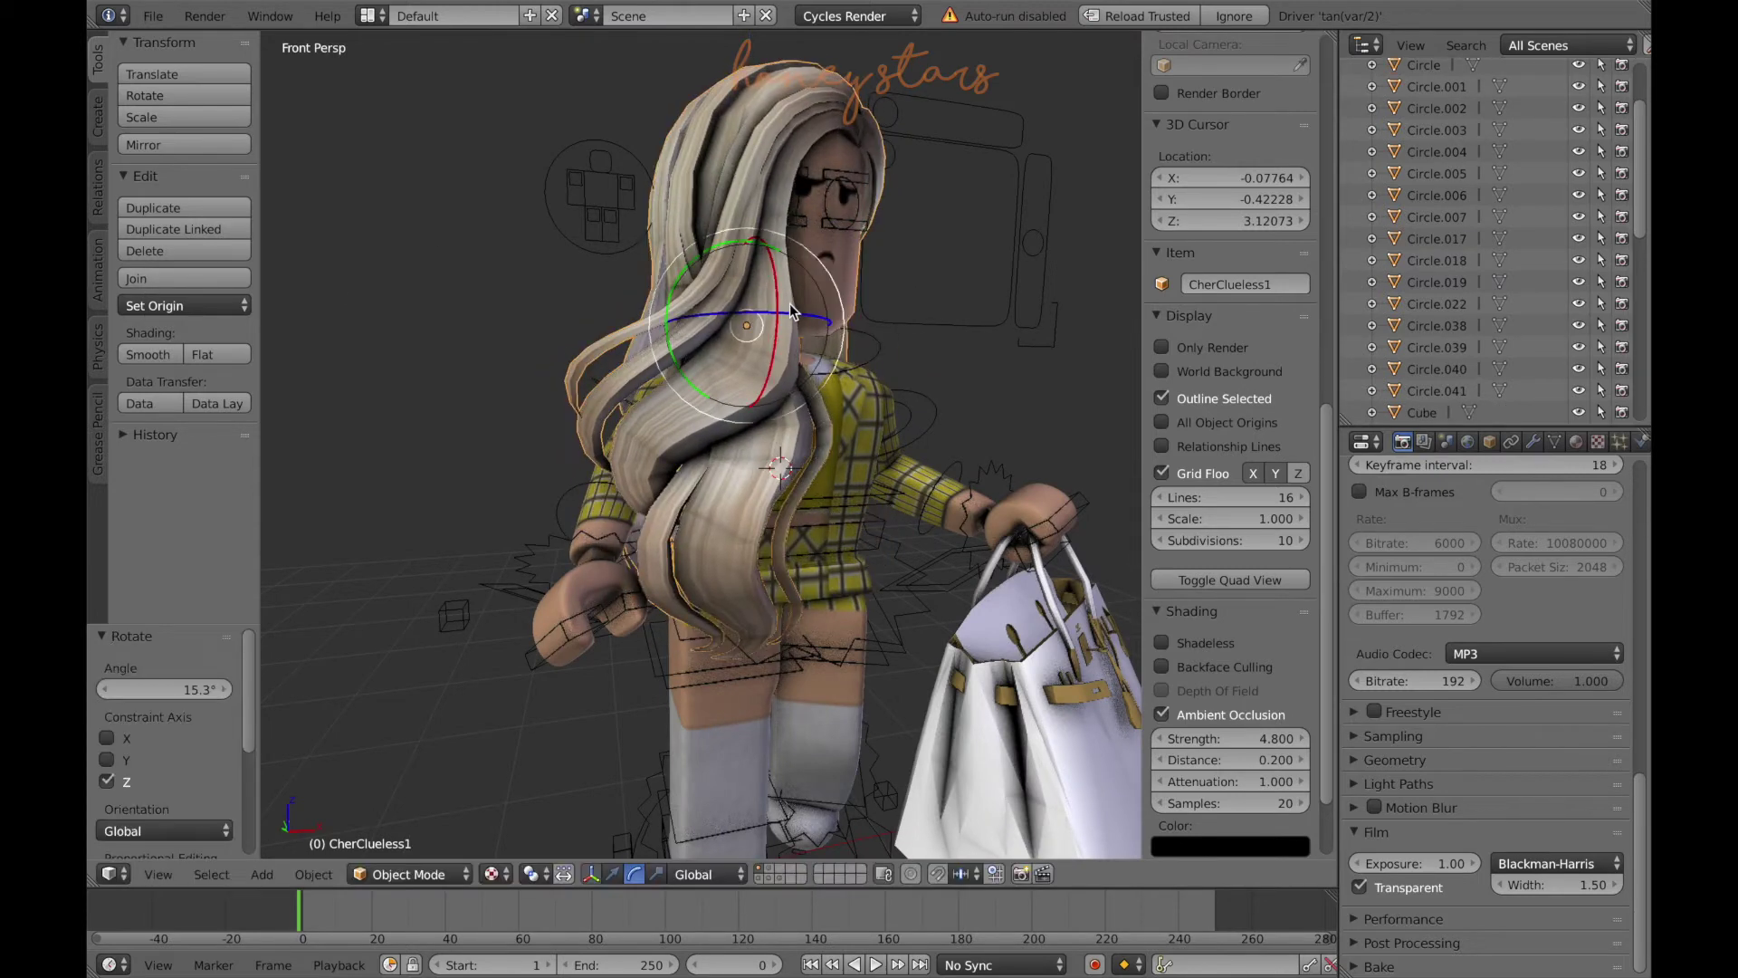
- Adjust the turn of the joined head mesh with a 10° rotation about the Z axis
key("shift+f")
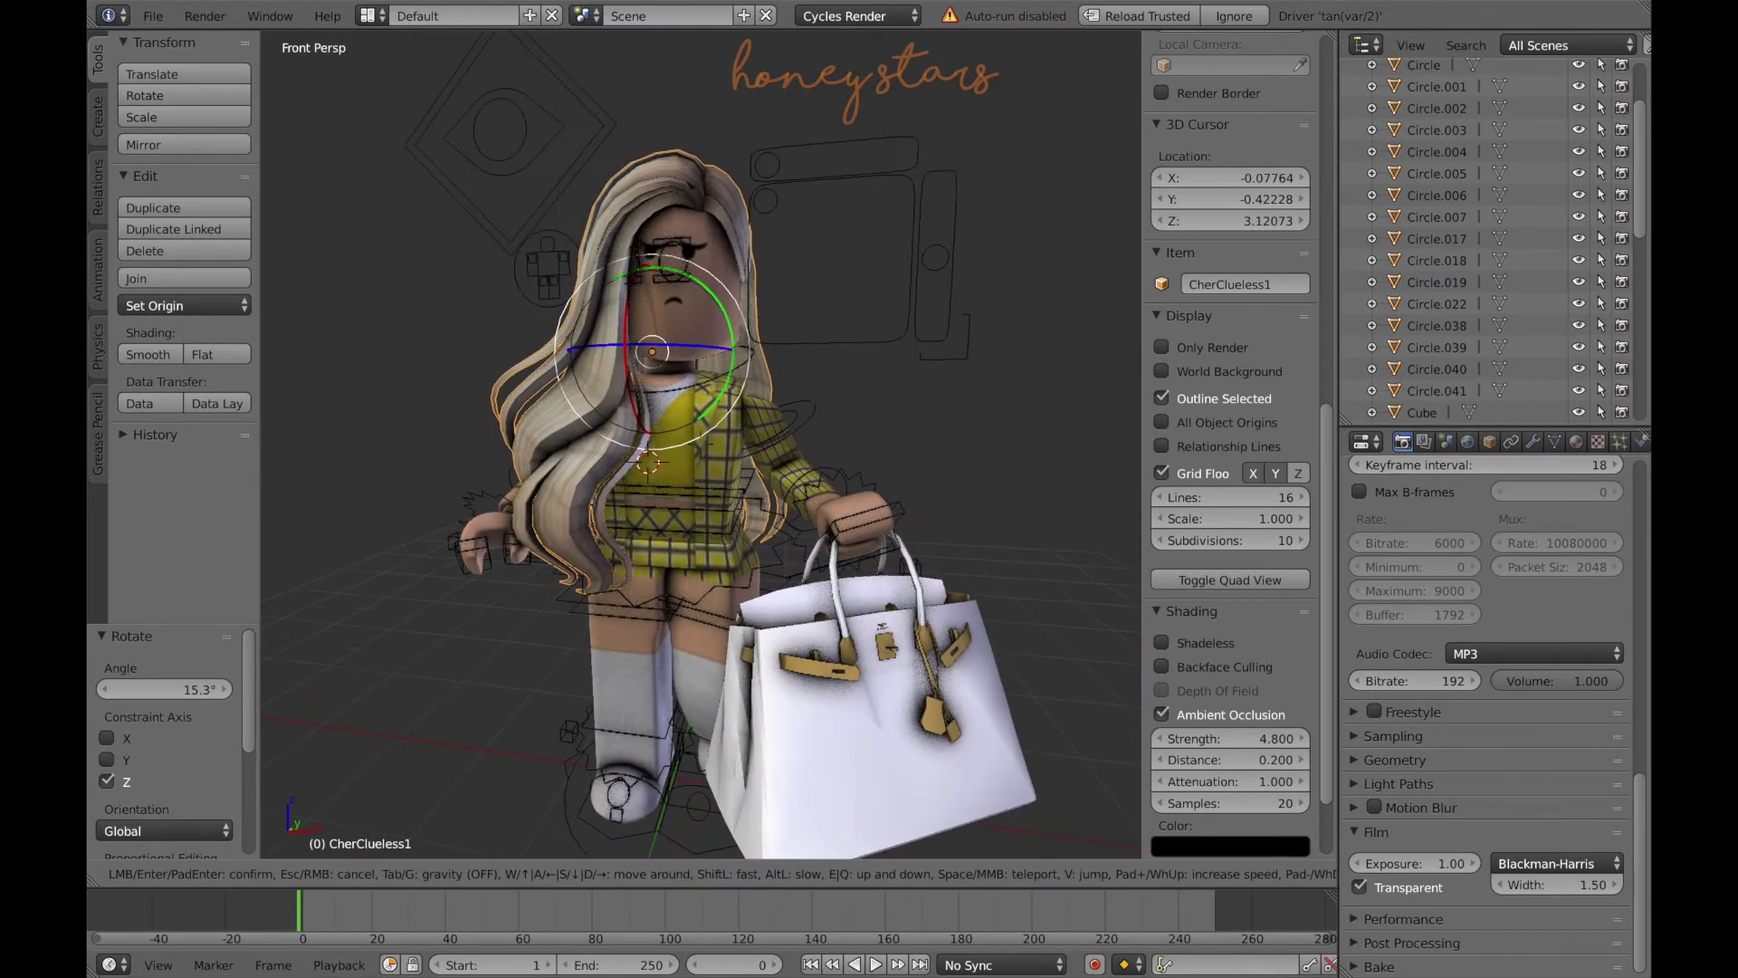
key("w")
key("Return")
key("shift+f")
key("s")
key("w")
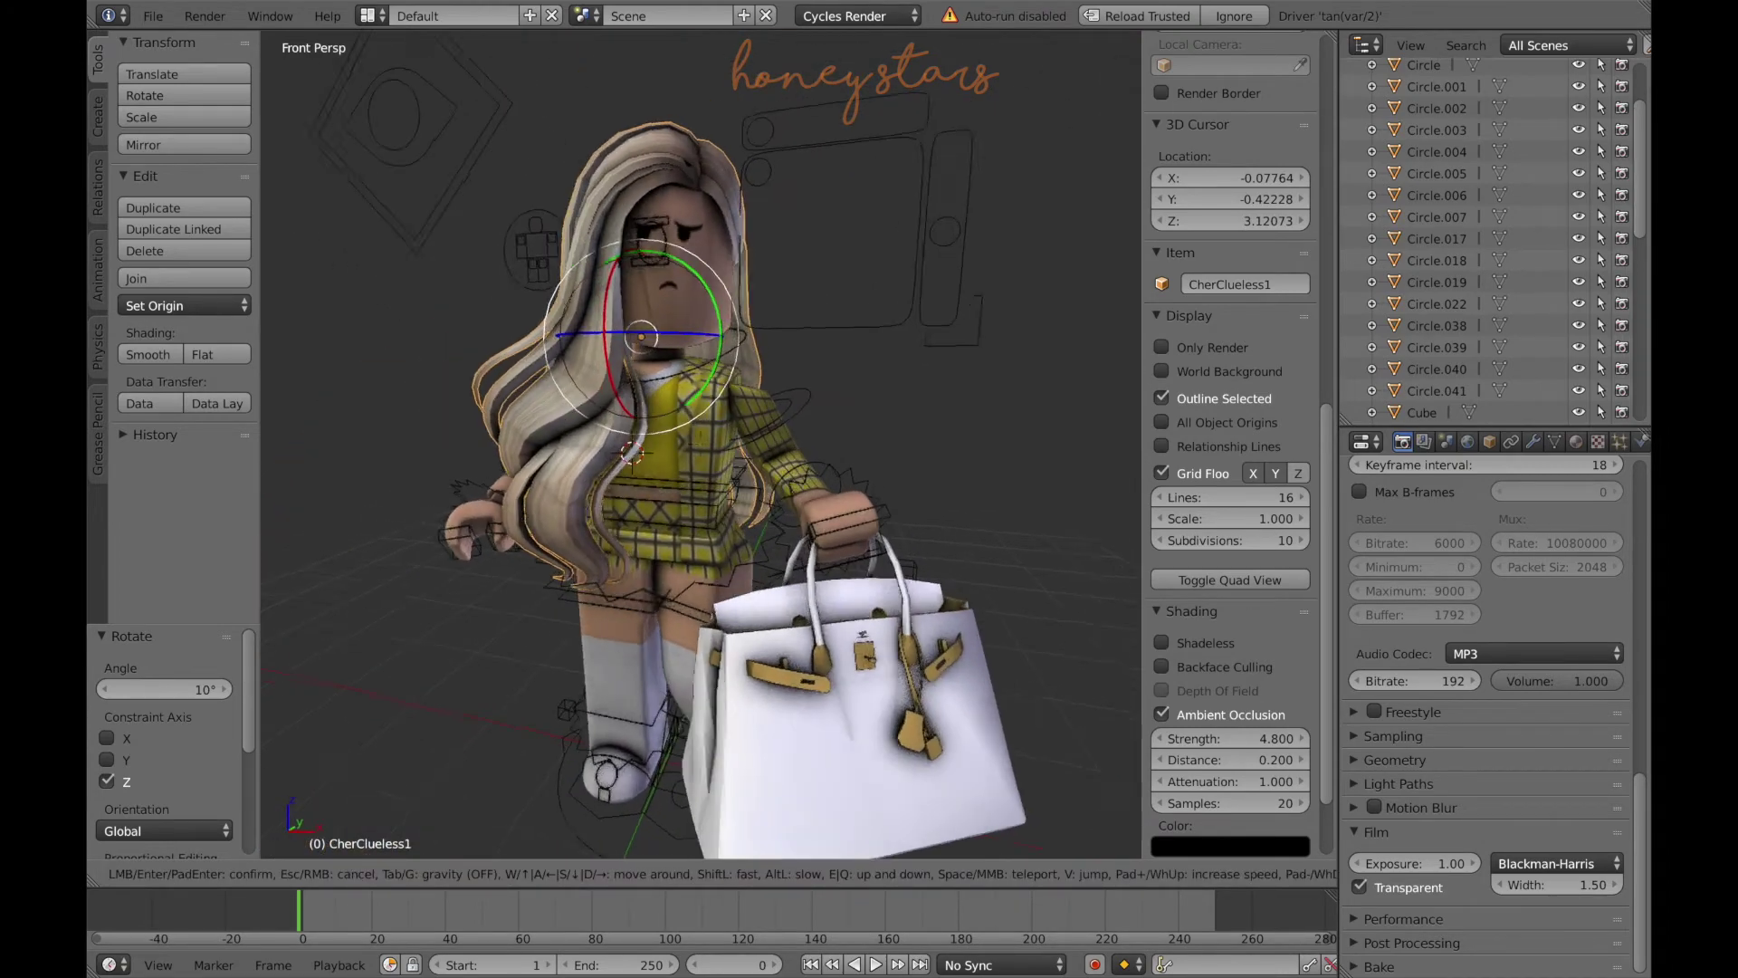
key("Return")
- Move the right upper arm bone -0.099 along the global Y axis in Pose Mode
key("ctrl+Tab")
left_click_drag(674, 412, 701, 438)
left_click(547, 874)
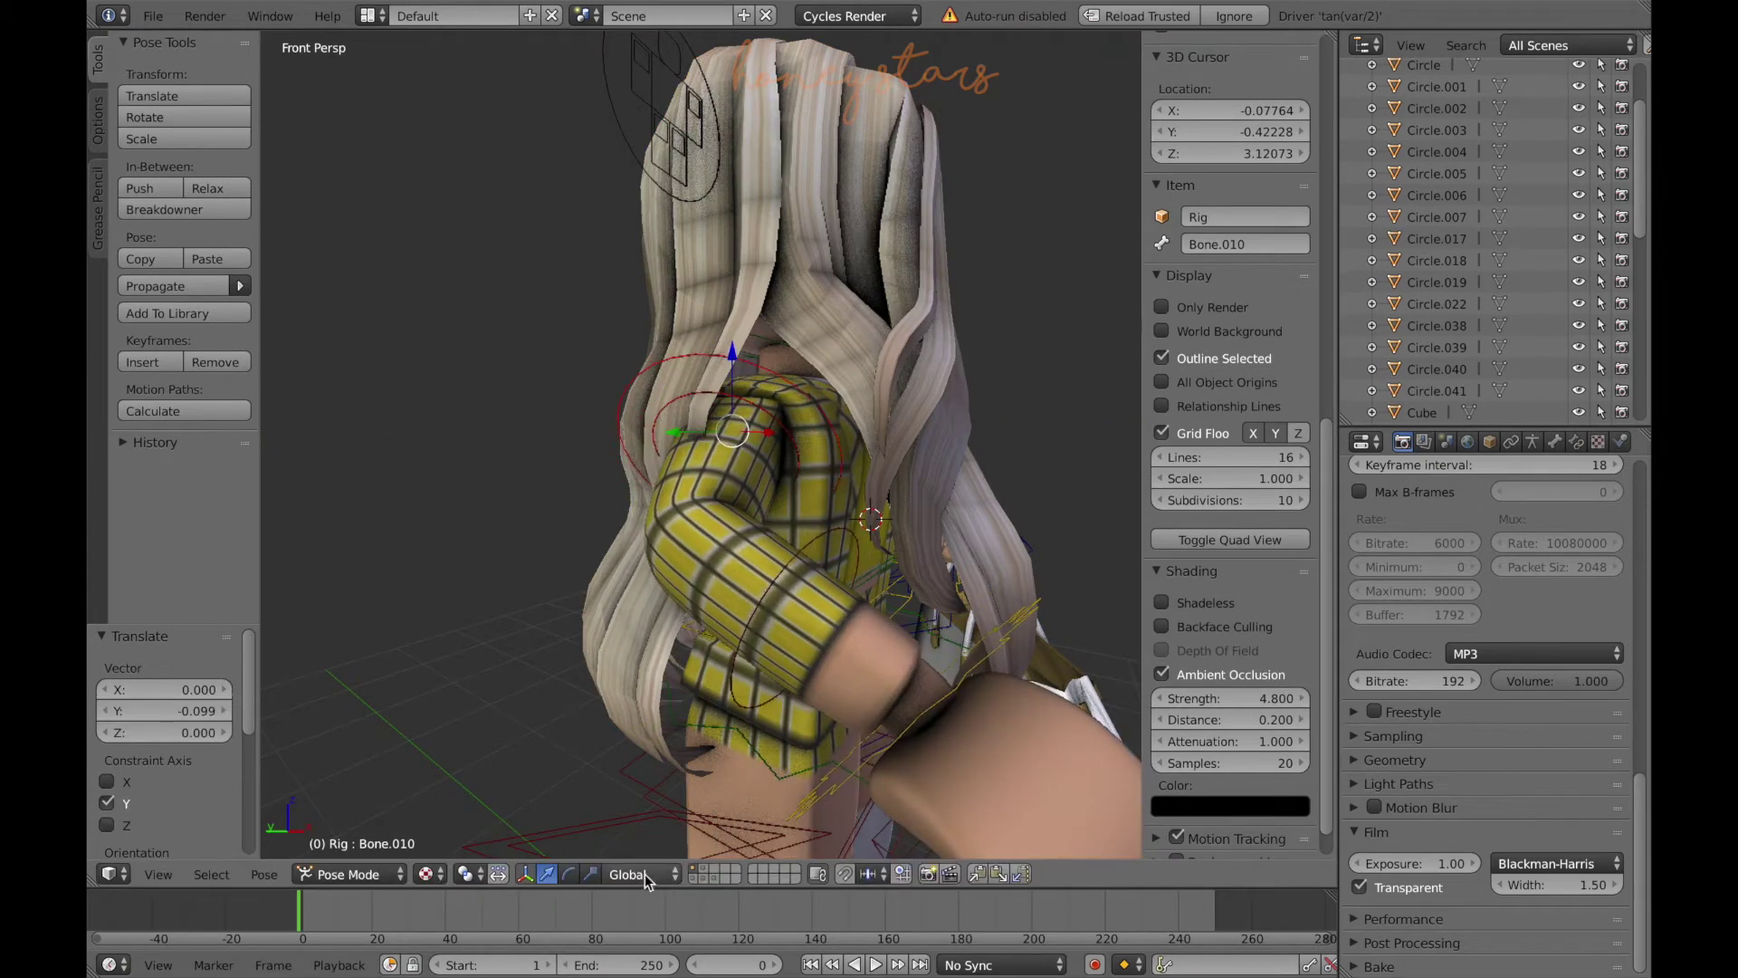
- Add a plane in Object Mode and move it -3.777 along the global Y axis, in front of the character
key("shift+f")
key("s")
key("Return")
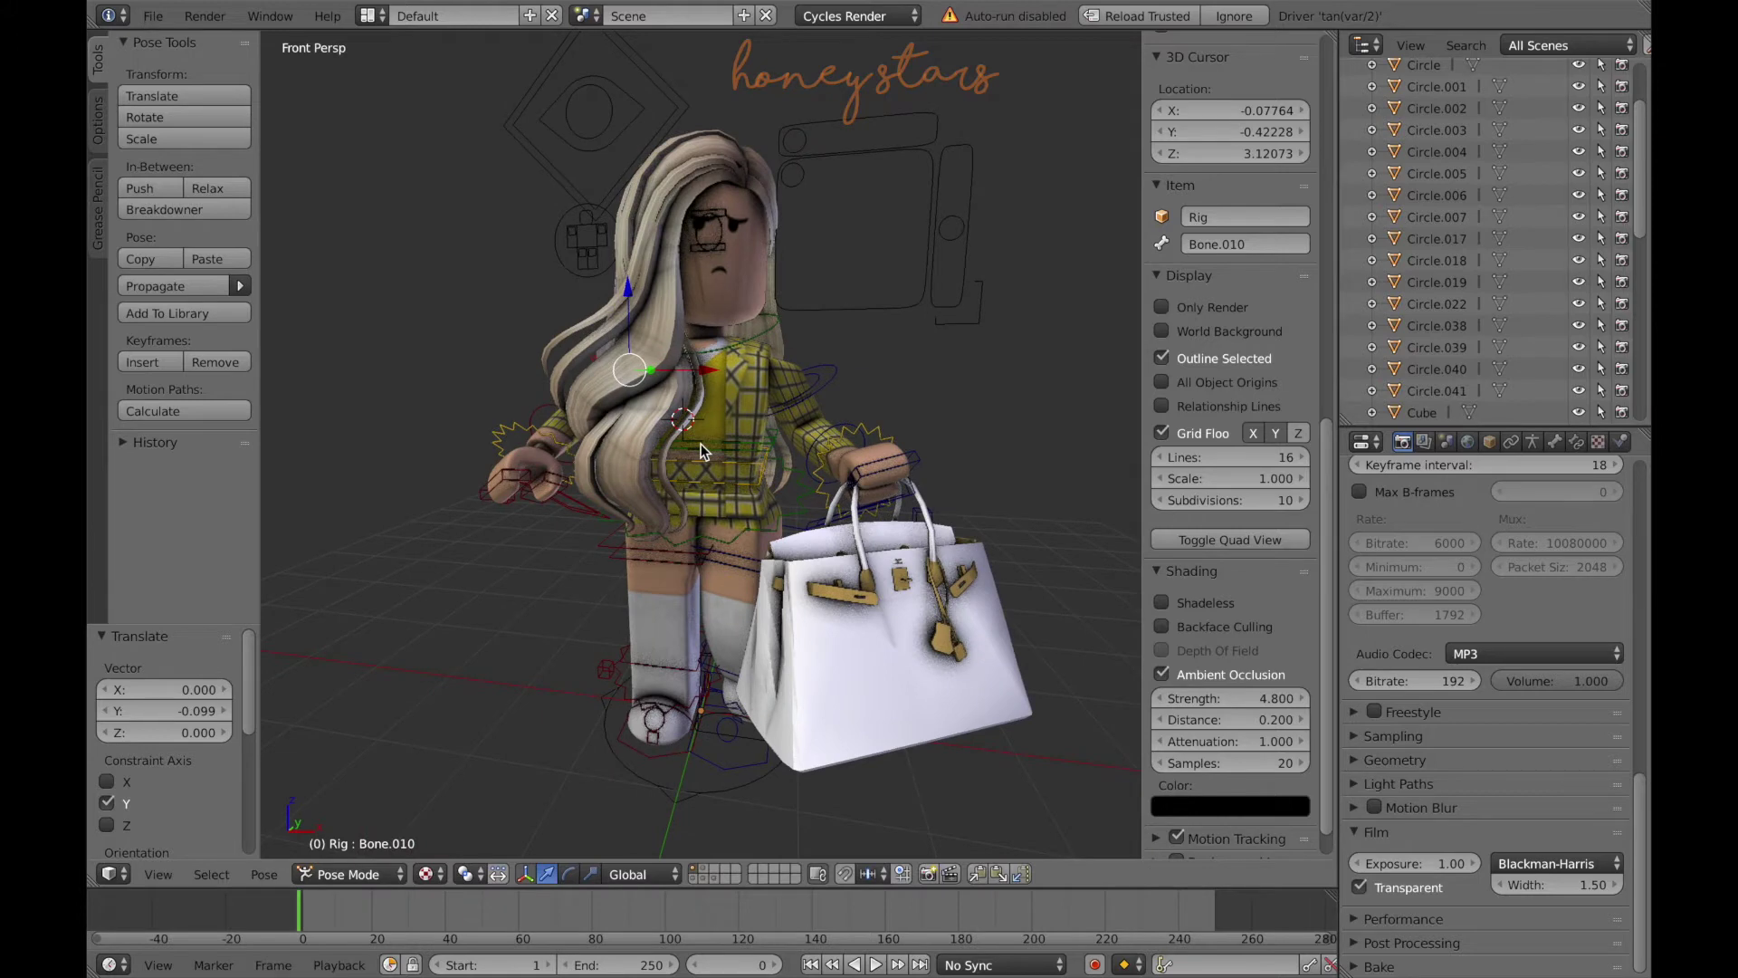
key("shift+f")
key("s")
key("d")
key("Return")
left_click(97, 127)
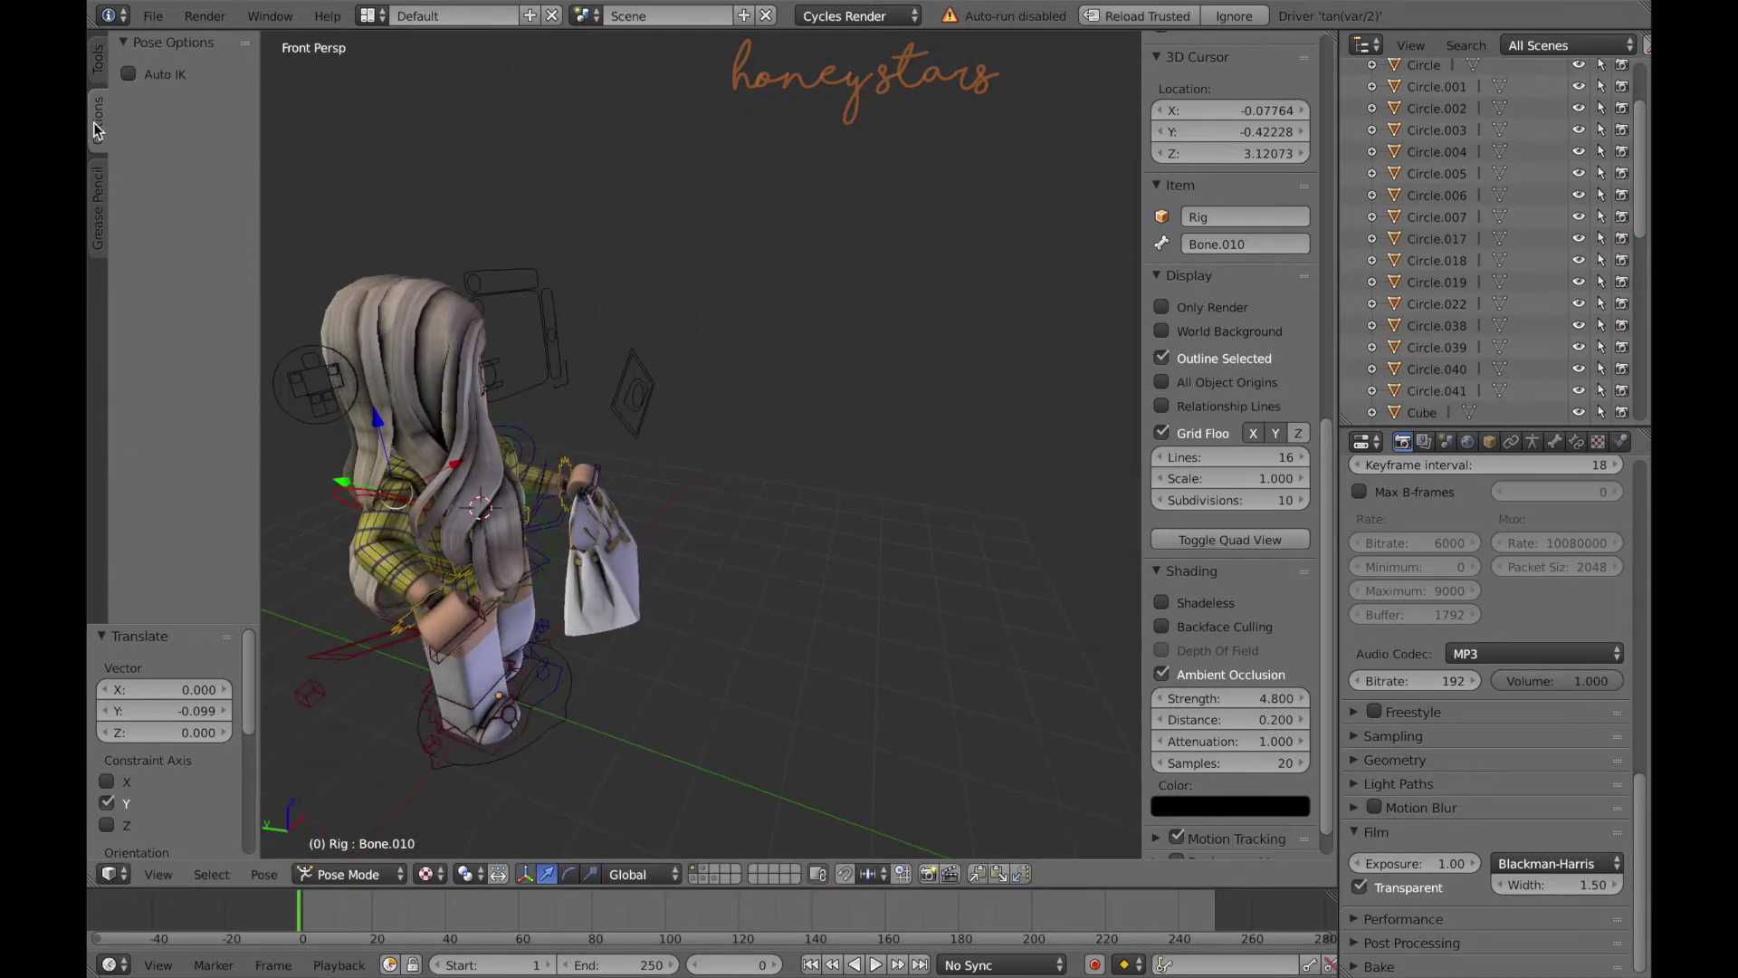
key("ctrl+Tab")
right_click(625, 574)
left_click(97, 116)
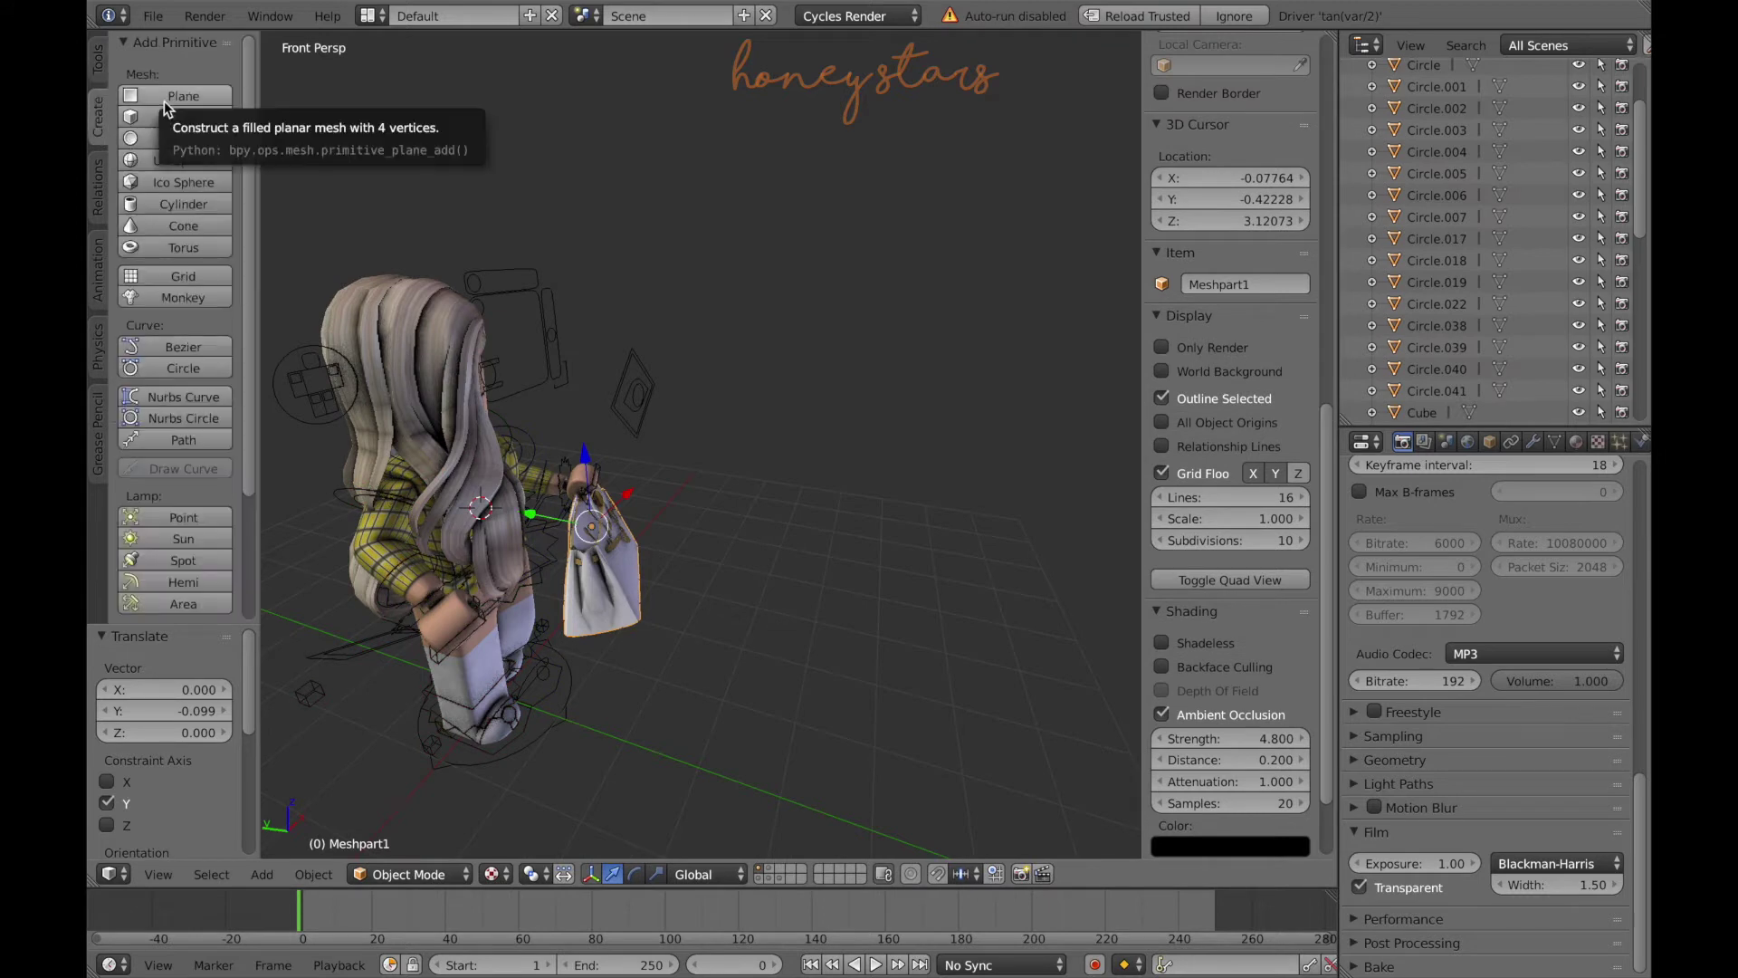
key("g")
key("y")
left_click(664, 848)
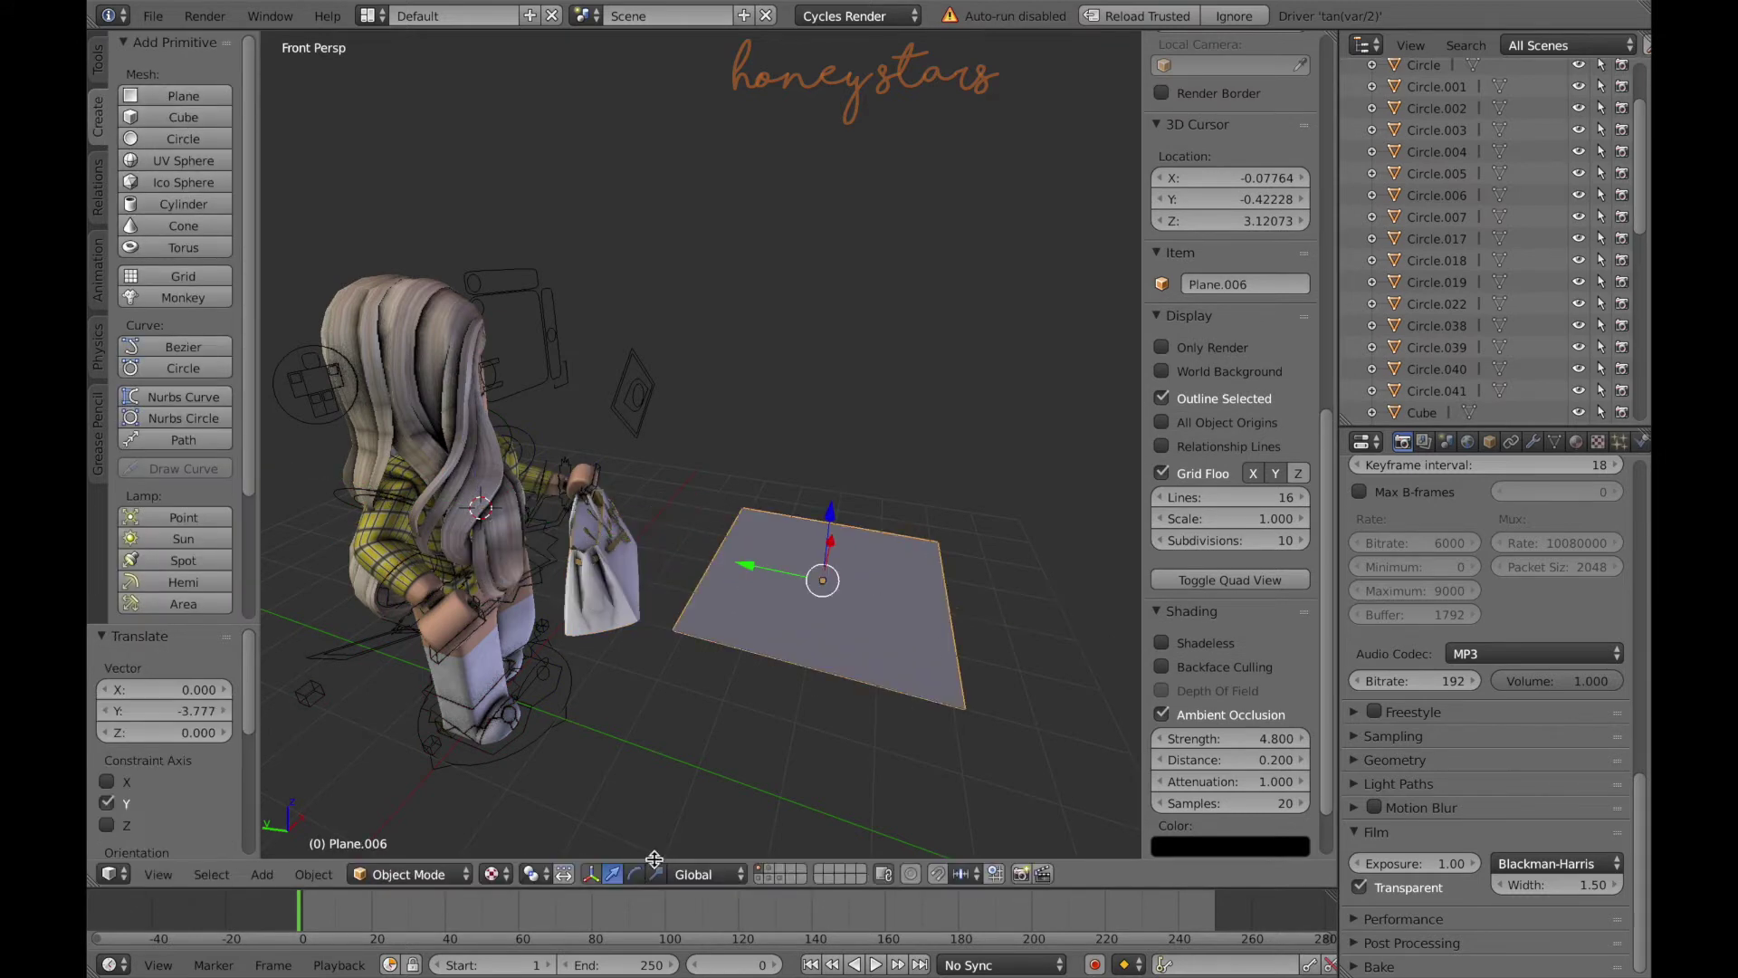
- Rotate the new plane 91° about the global X axis so it stands upright
left_click_drag(874, 531, 926, 645)
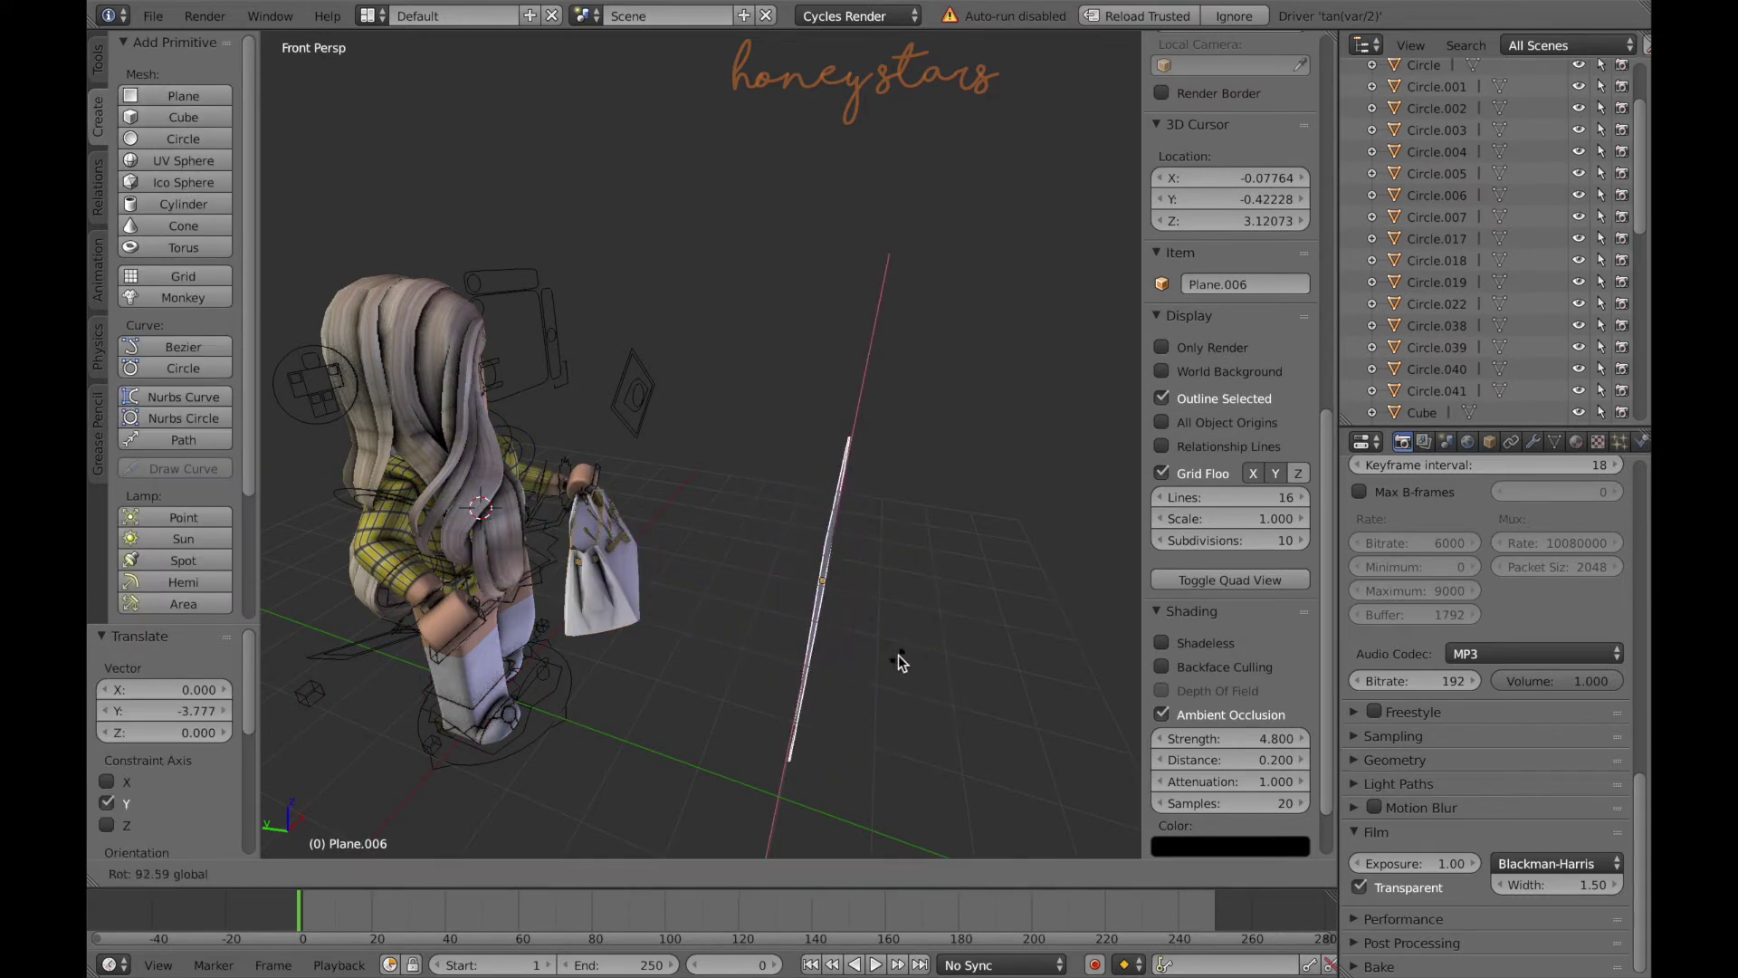
left_click(898, 654)
left_click(619, 876)
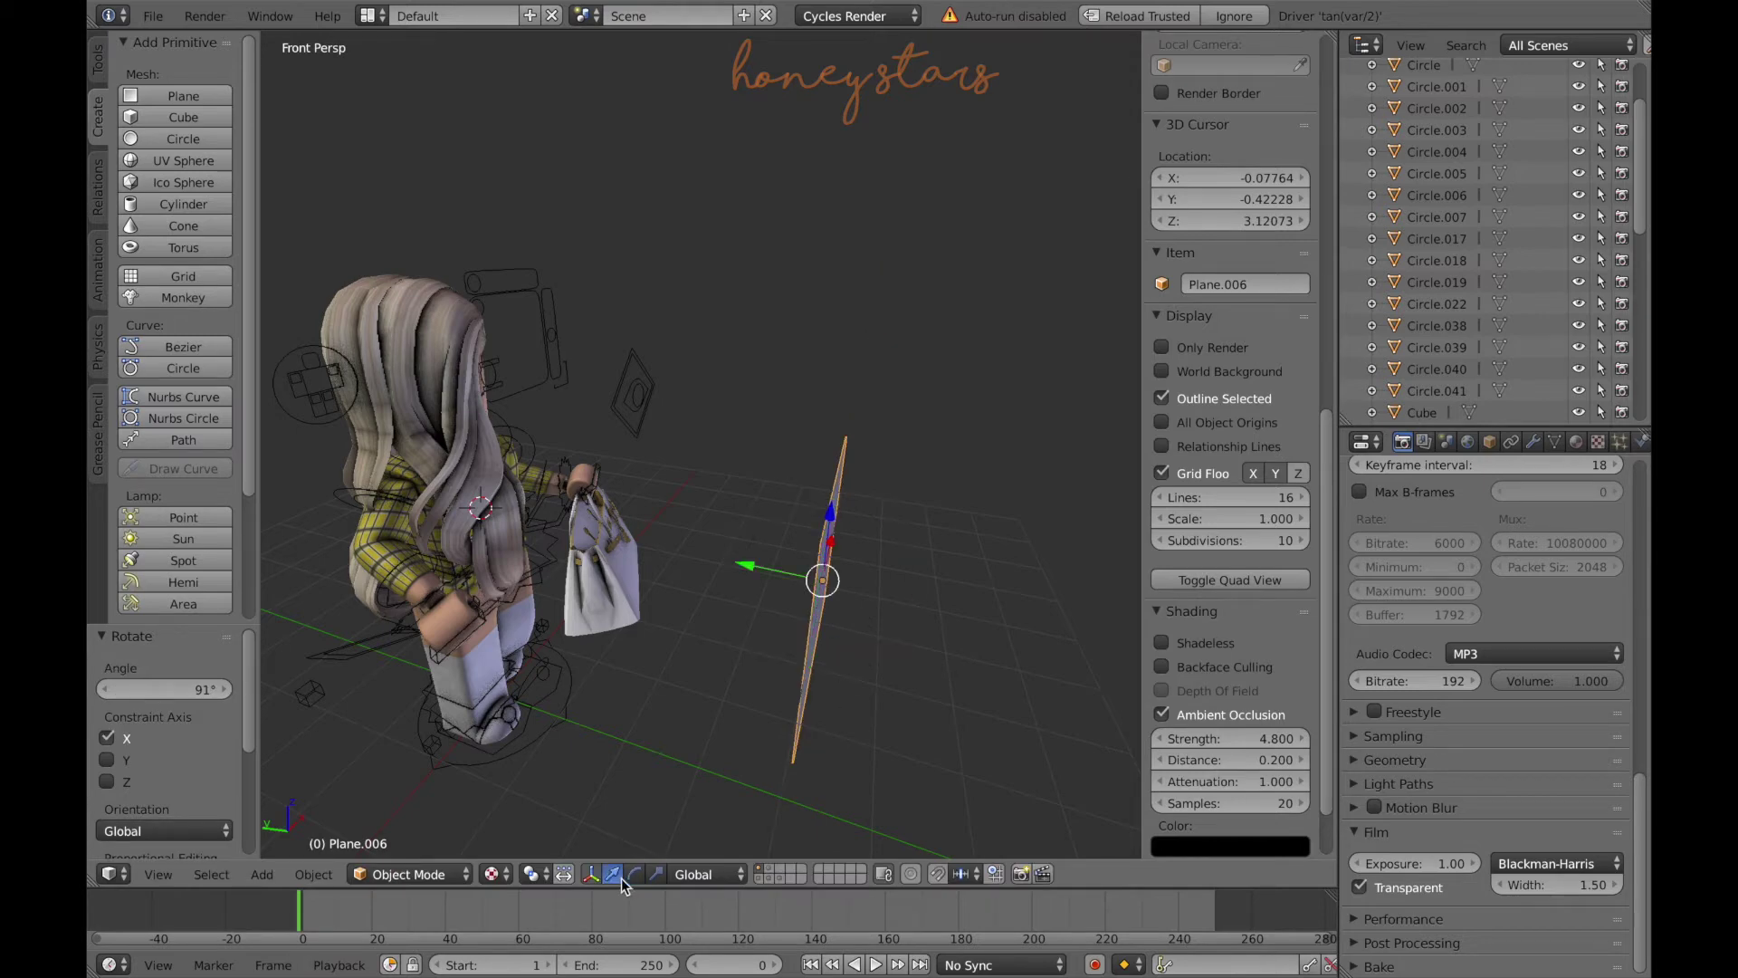
- Move the upright plane along the global X axis and rotate it 41.7° about the global Z axis
key("KP_Decimal")
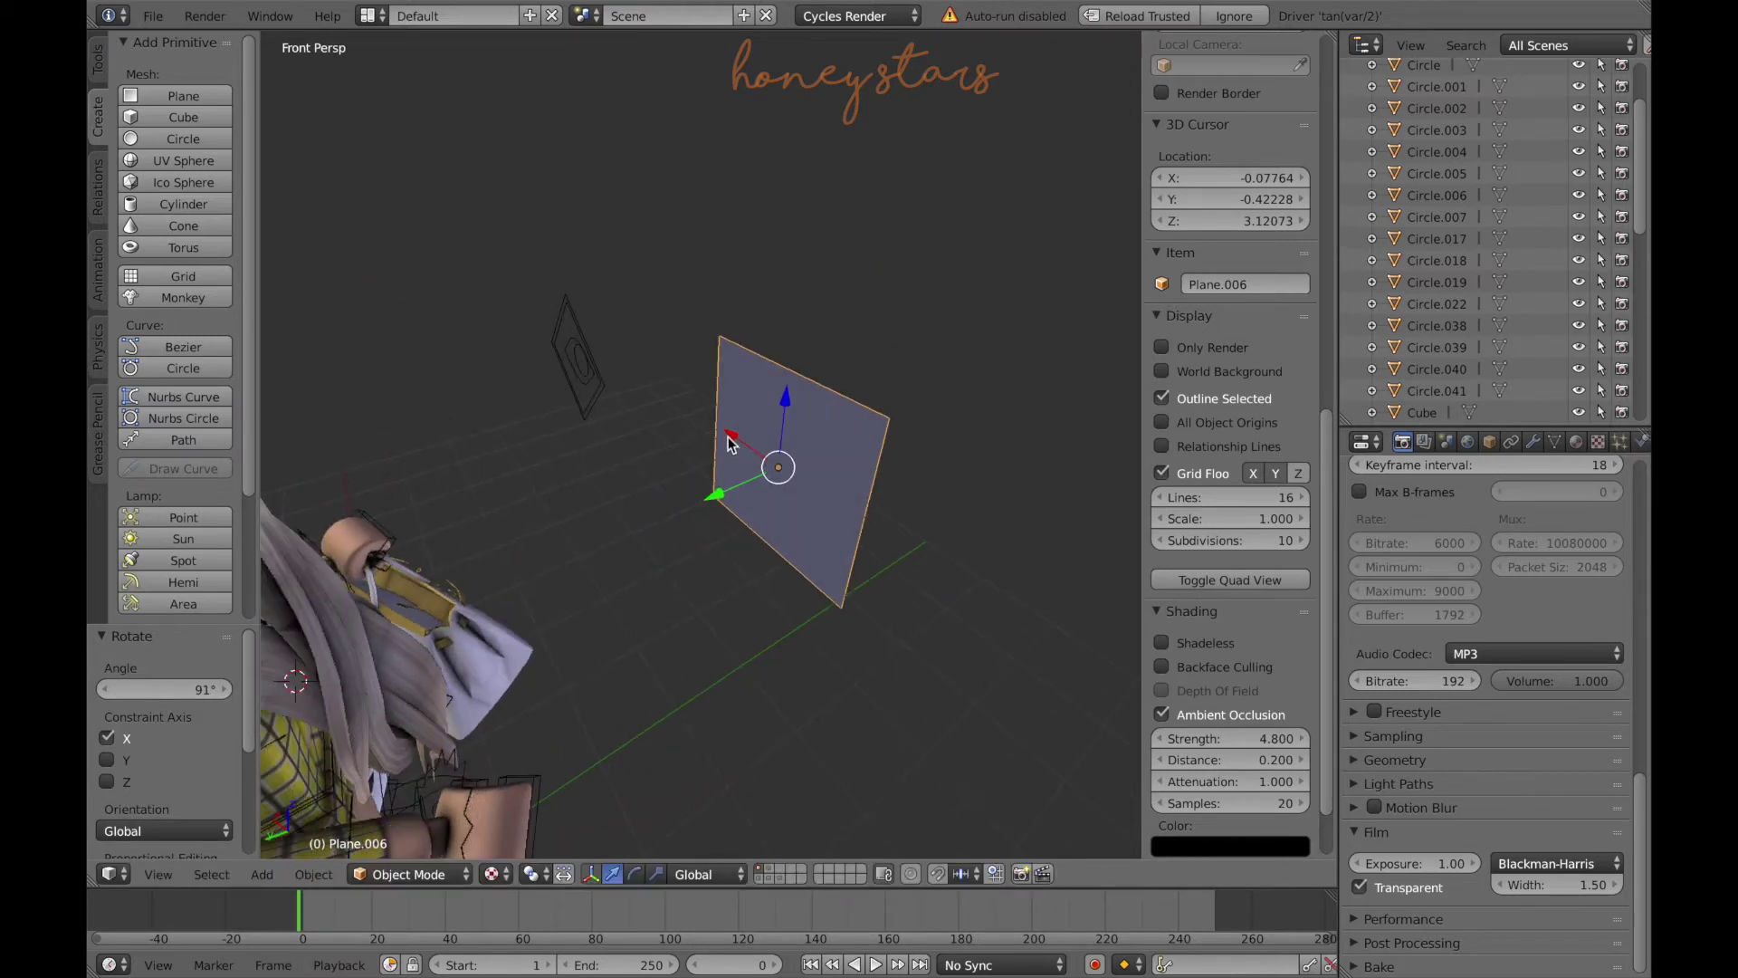
left_click_drag(731, 444, 624, 369)
key("r")
key("z")
left_click(678, 363)
left_click(634, 873)
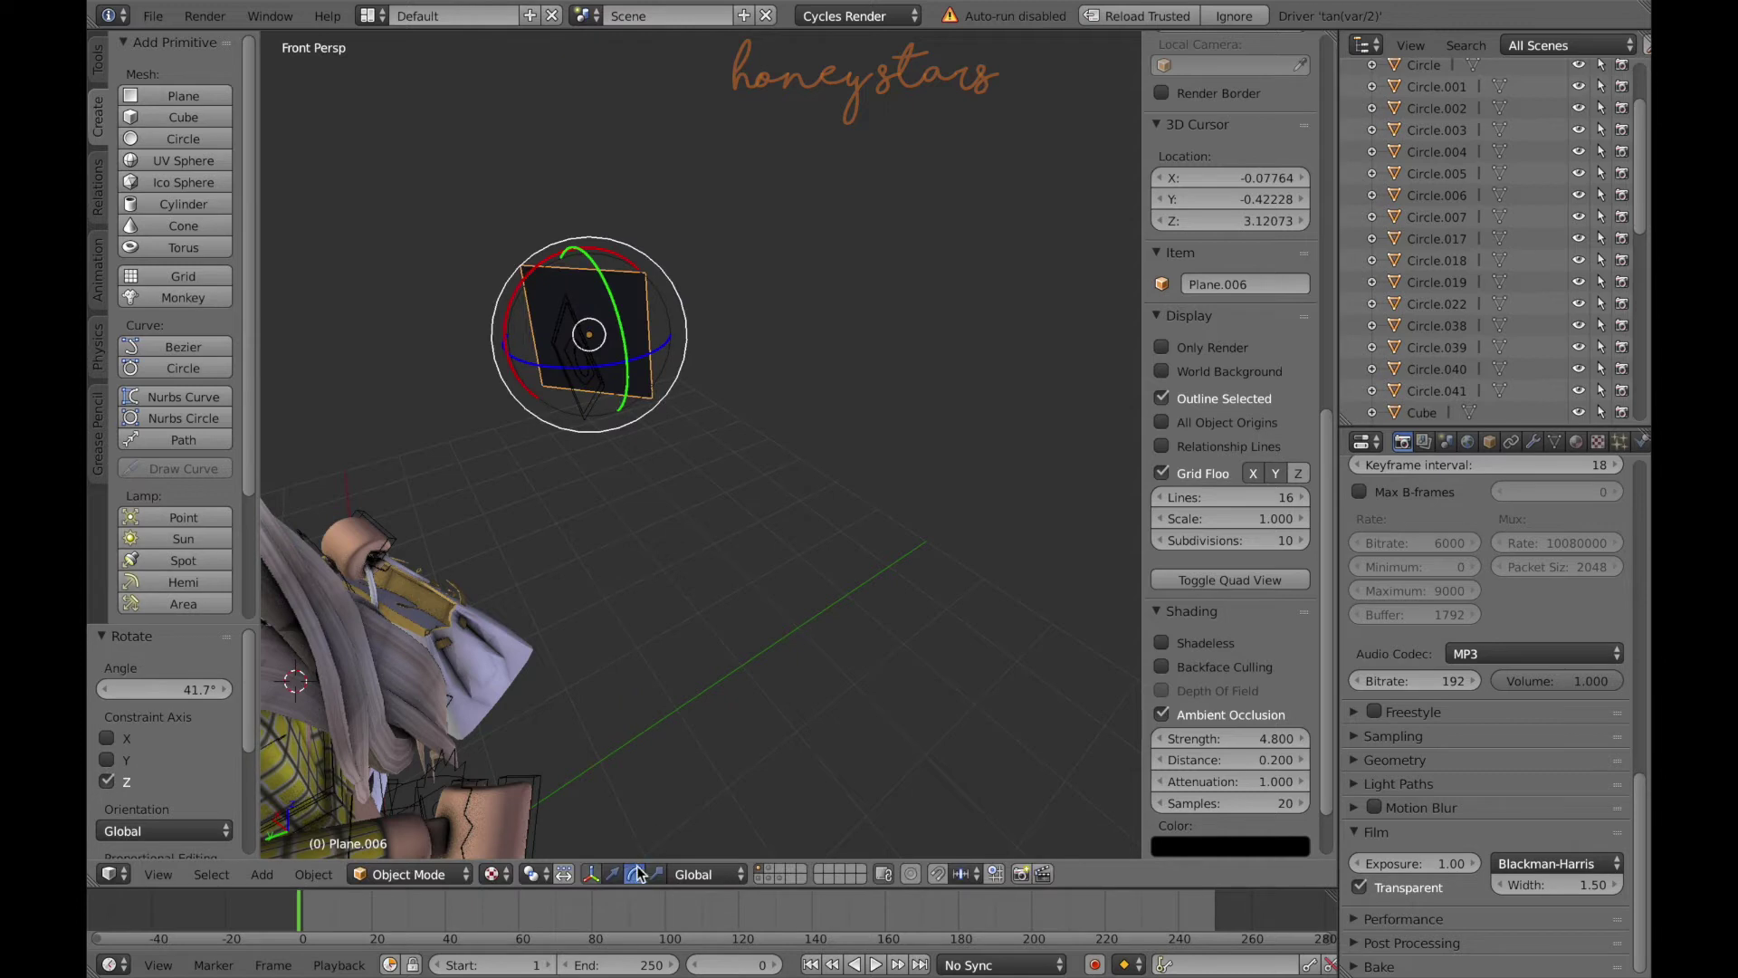
- Stretch the plane vertically and narrow it into a thin strip, scaling 0.304 along X, then 1.524 and 0.372 along Y
left_click(656, 874)
left_click_drag(579, 247, 579, 100)
left_click_drag(590, 335, 587, 334)
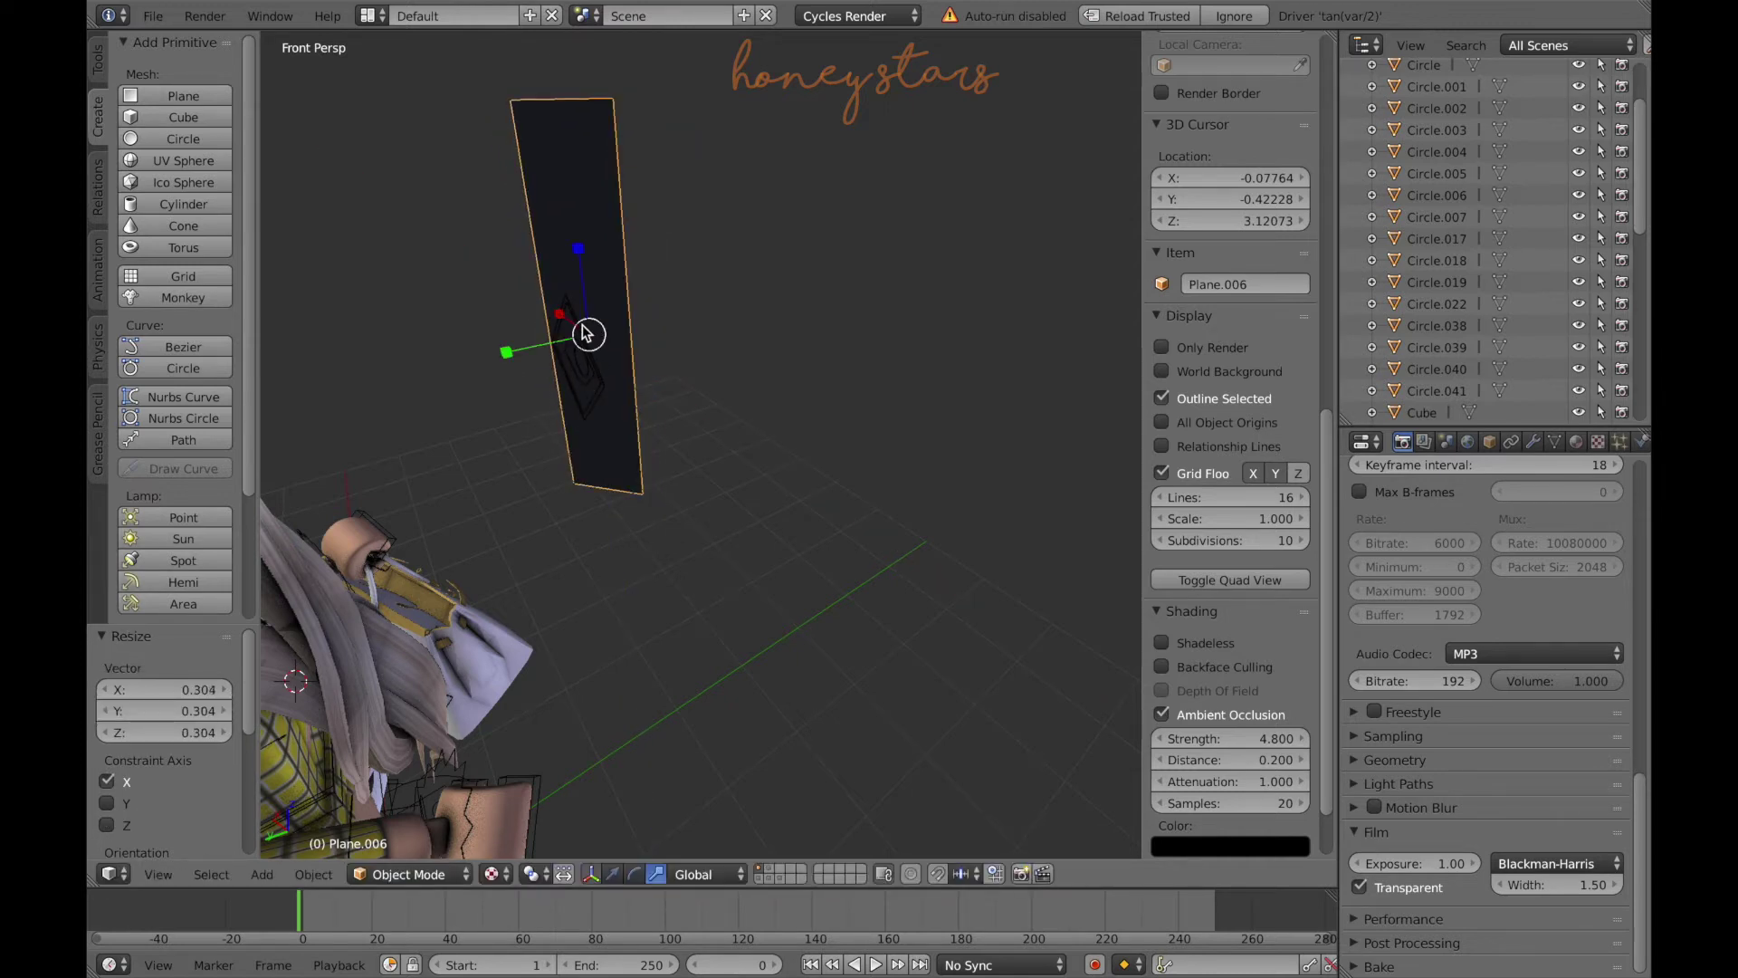
left_click_drag(560, 314, 598, 325)
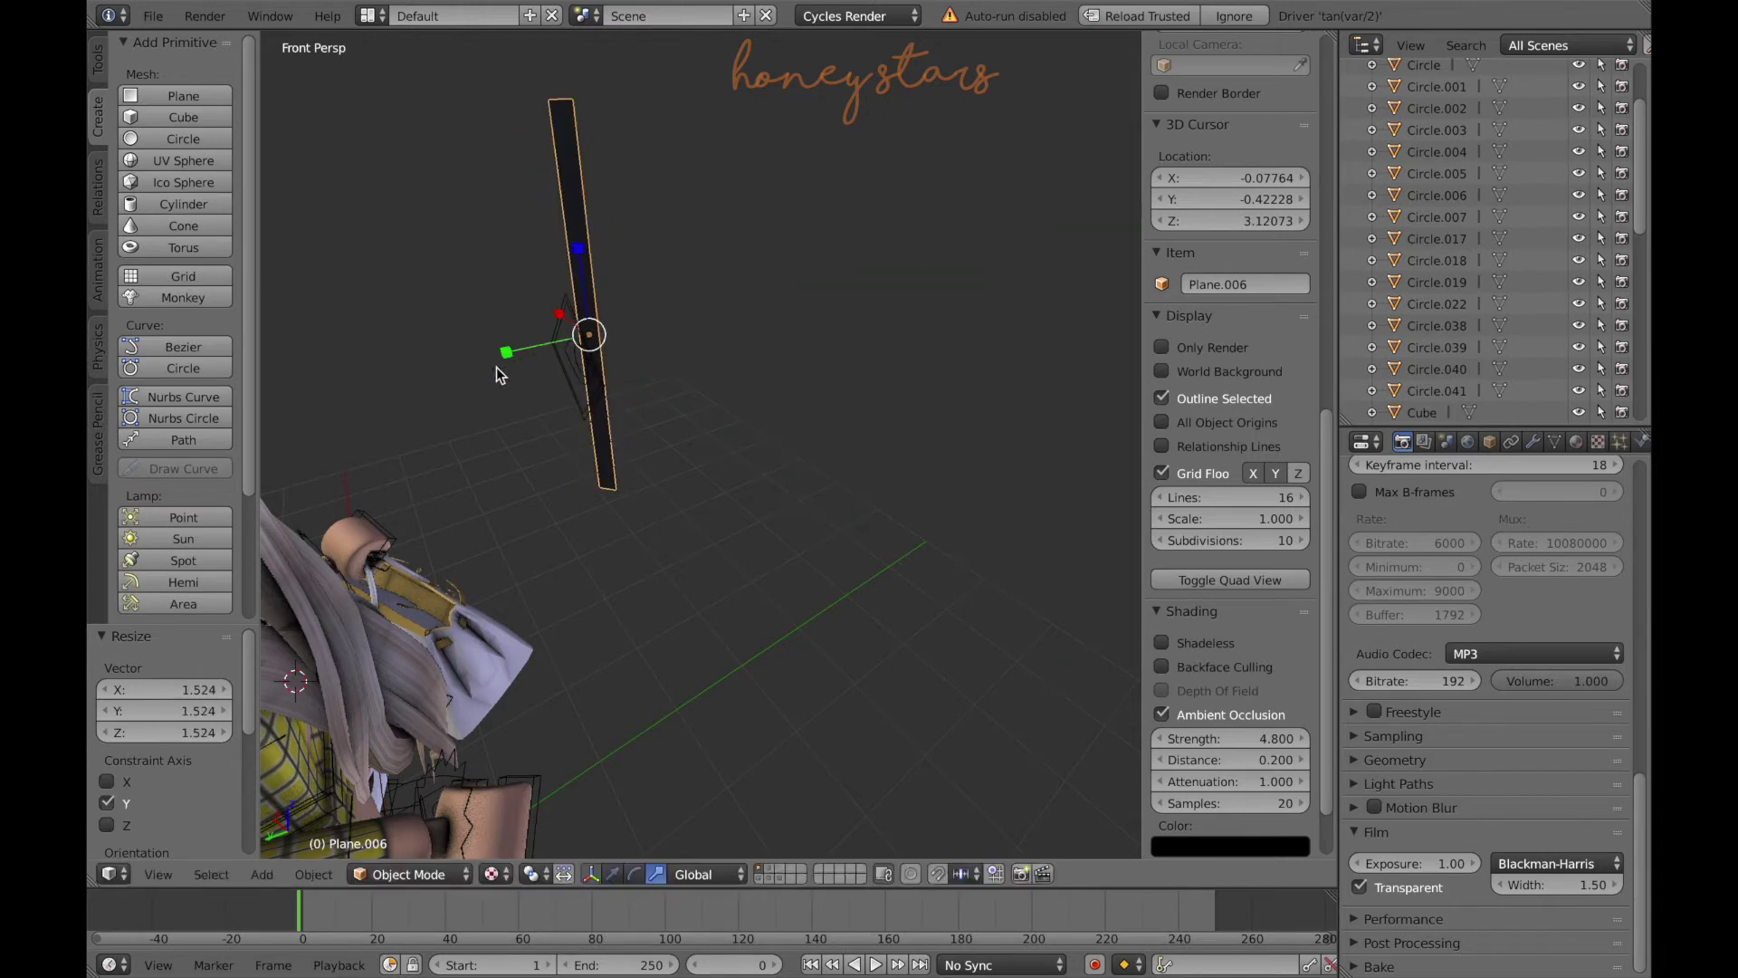
middle_click_drag(497, 373, 582, 408)
left_click_drag(582, 407, 721, 508)
- Move the thin strip -1.798 along the global Y axis, then 4.508 and -0.214 along the global X axis
key("shift+f")
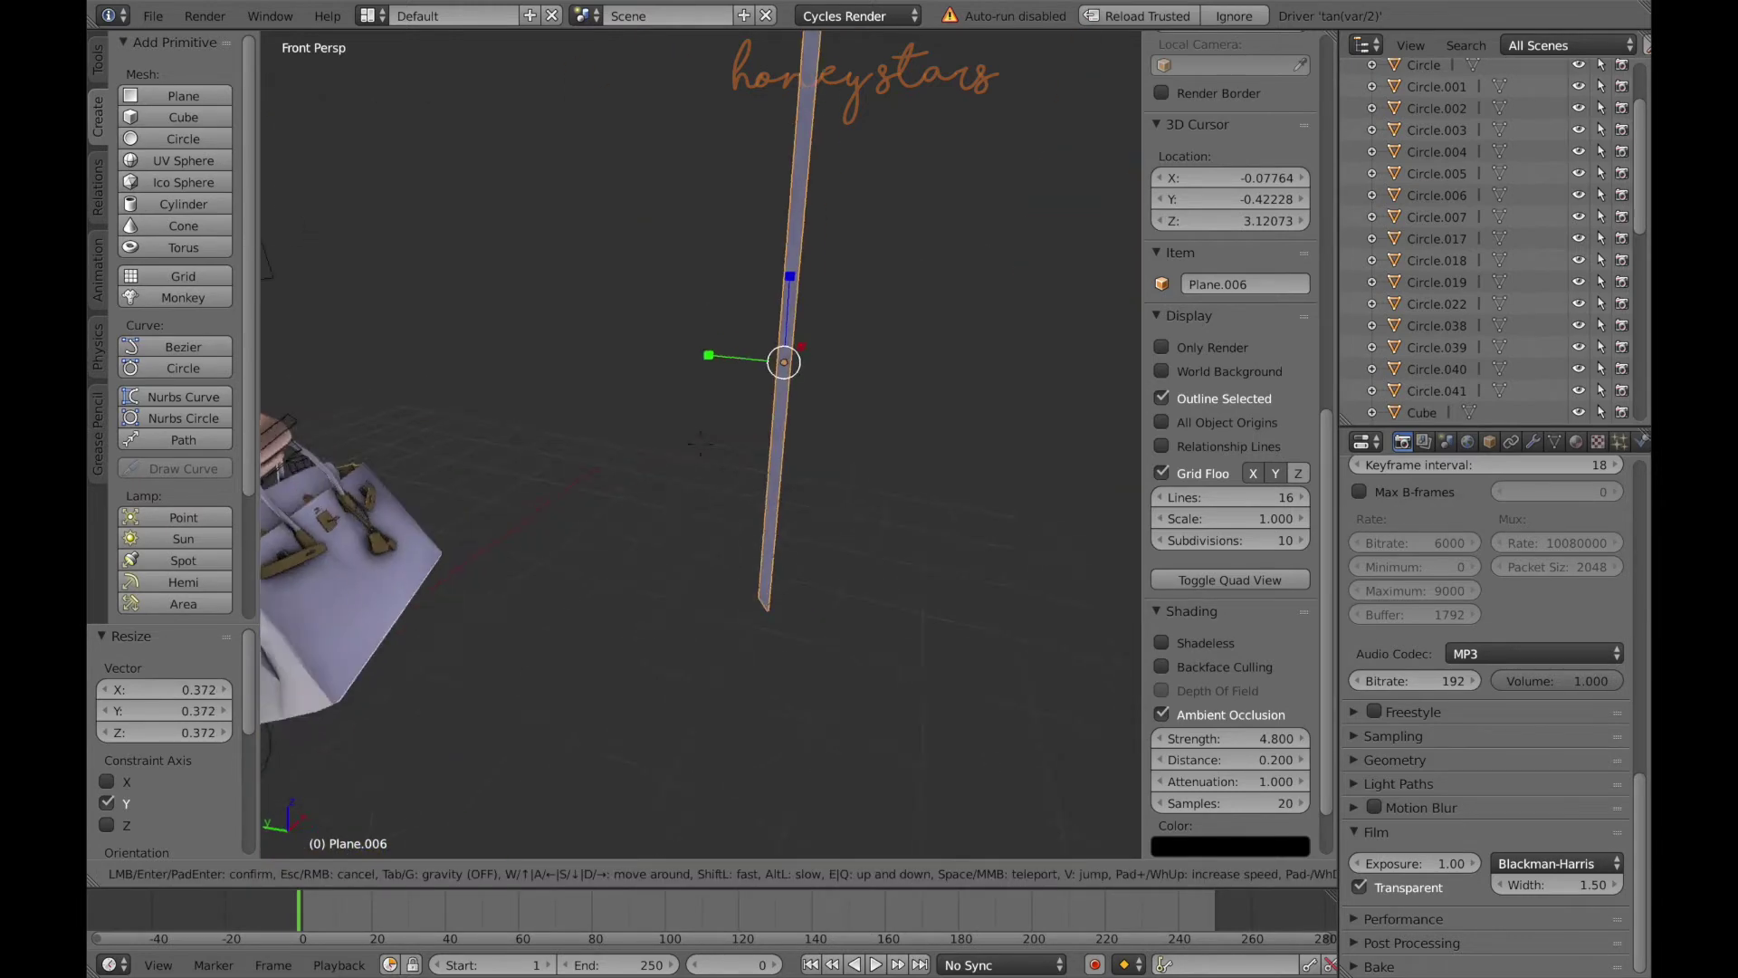
key("Escape")
key("g")
key("y")
left_click(769, 362)
key("shift+f")
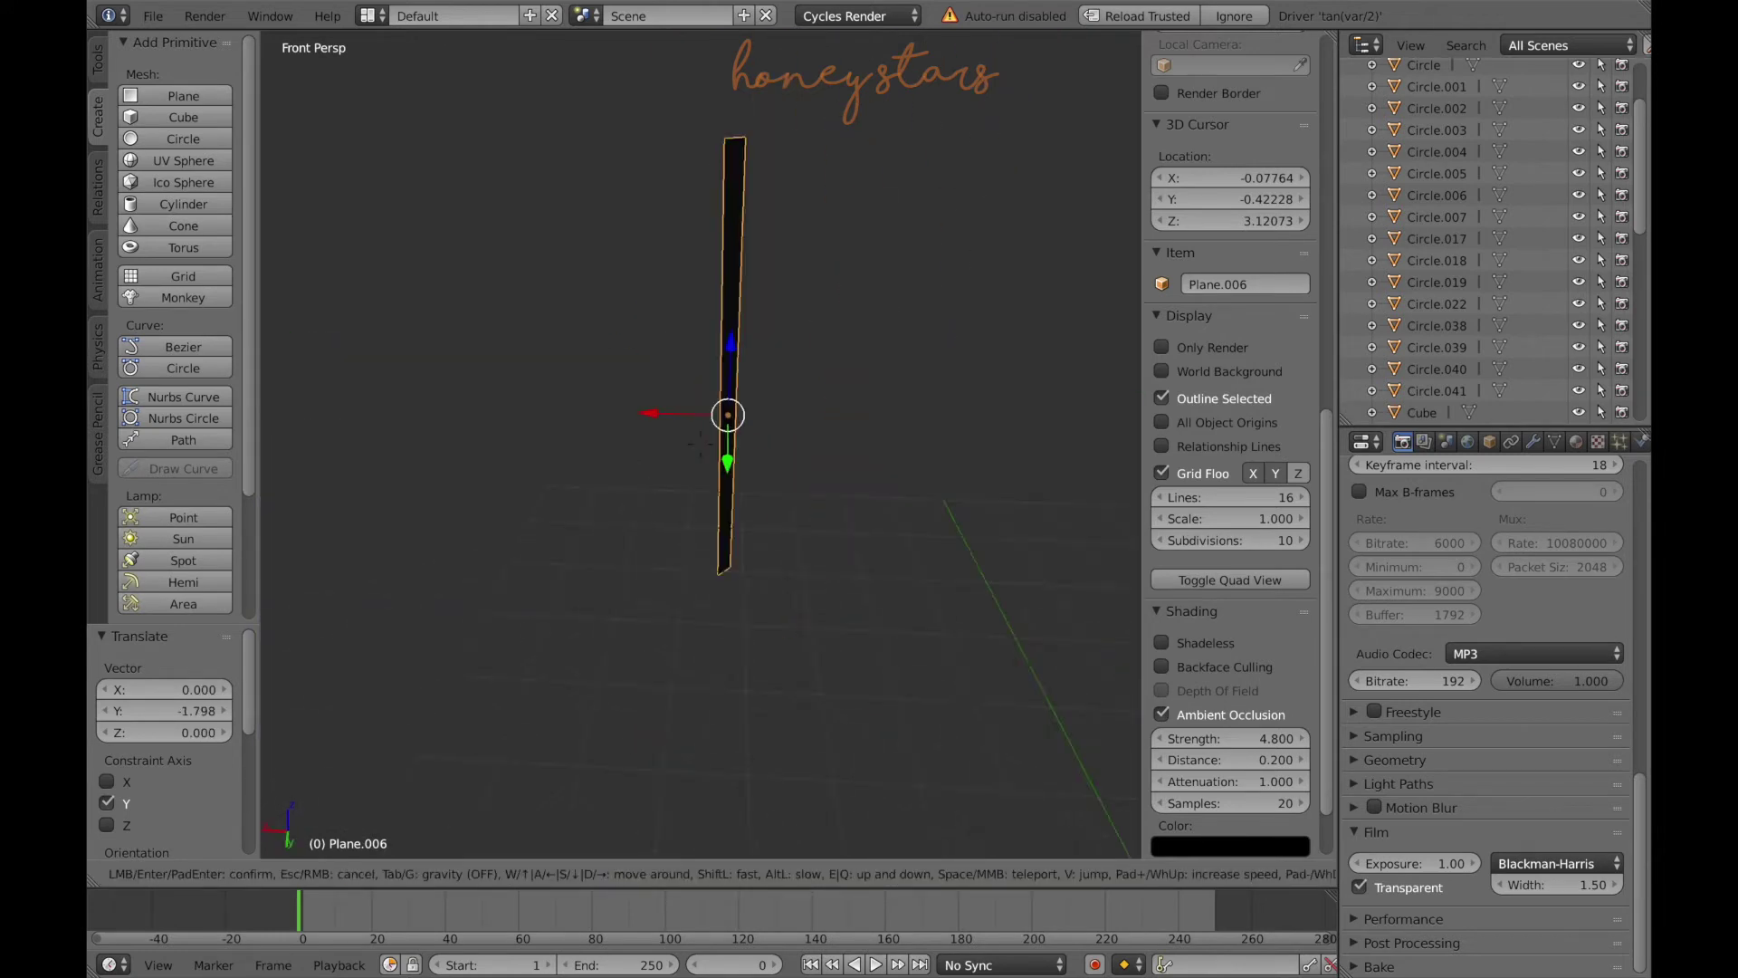
left_click(702, 373)
key("g")
key("x")
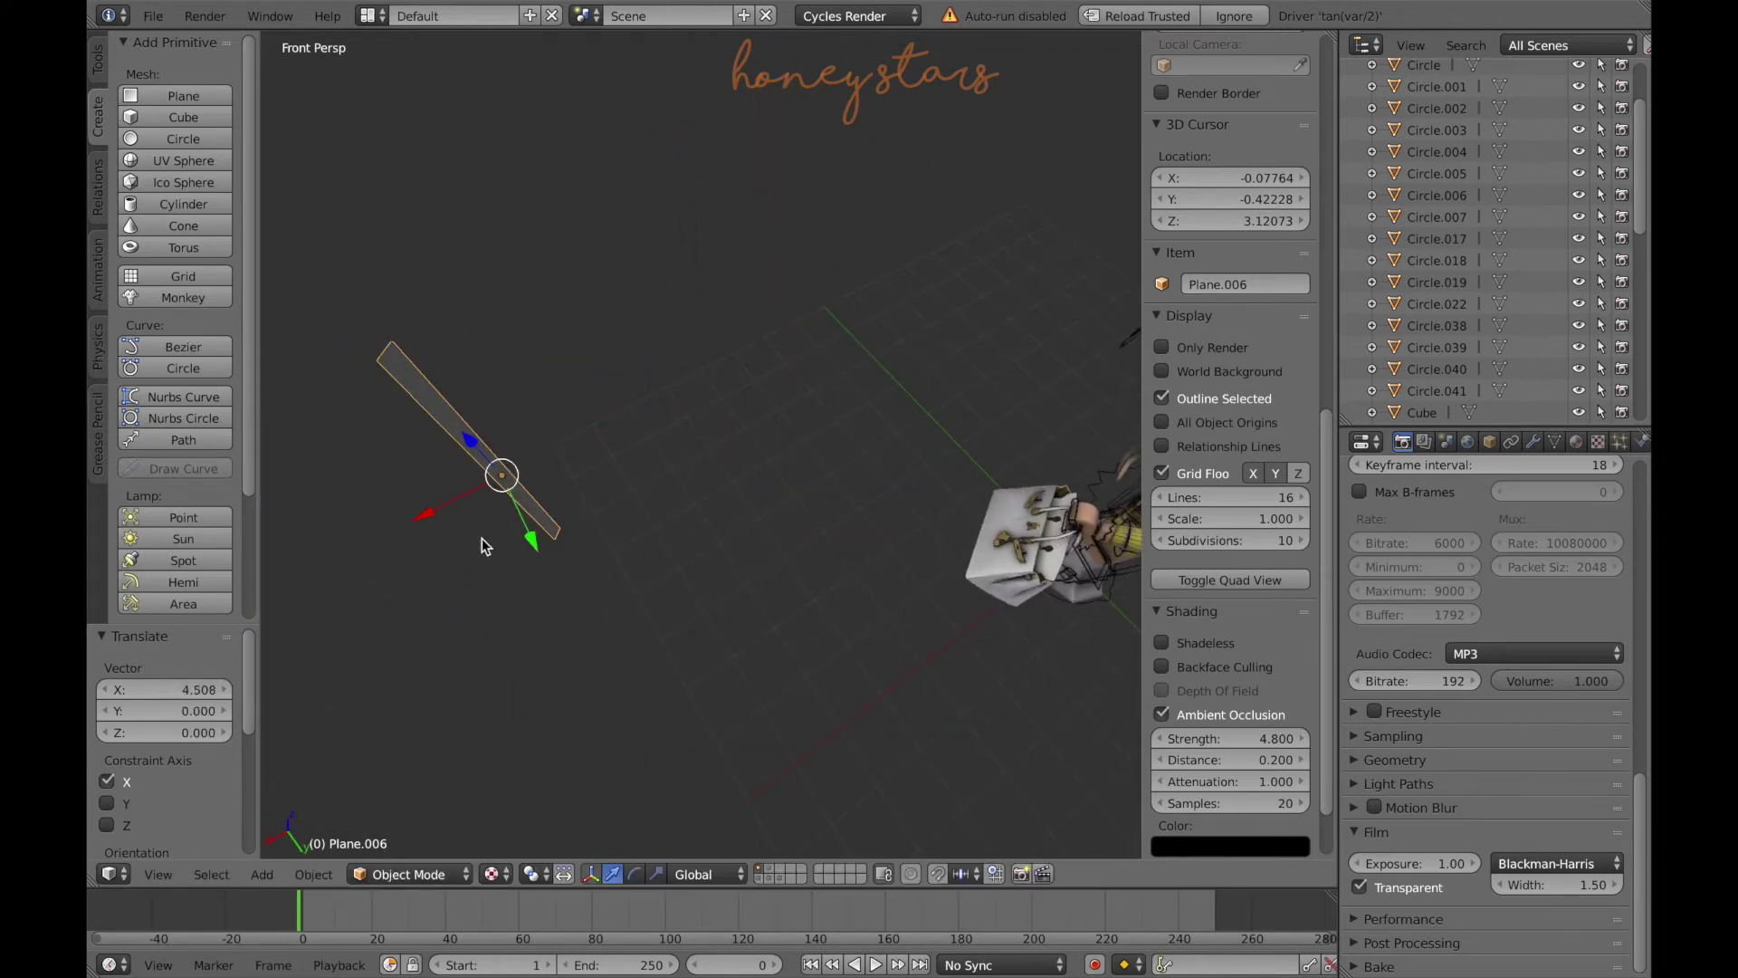
left_click_drag(482, 548, 516, 561)
- Place the 3D cursor near the strip and nudge the strip's position with several small freehand moves
left_click(642, 536)
scroll(1461, 232, "down", 8)
left_click(708, 873)
left_click_drag(434, 514, 541, 505)
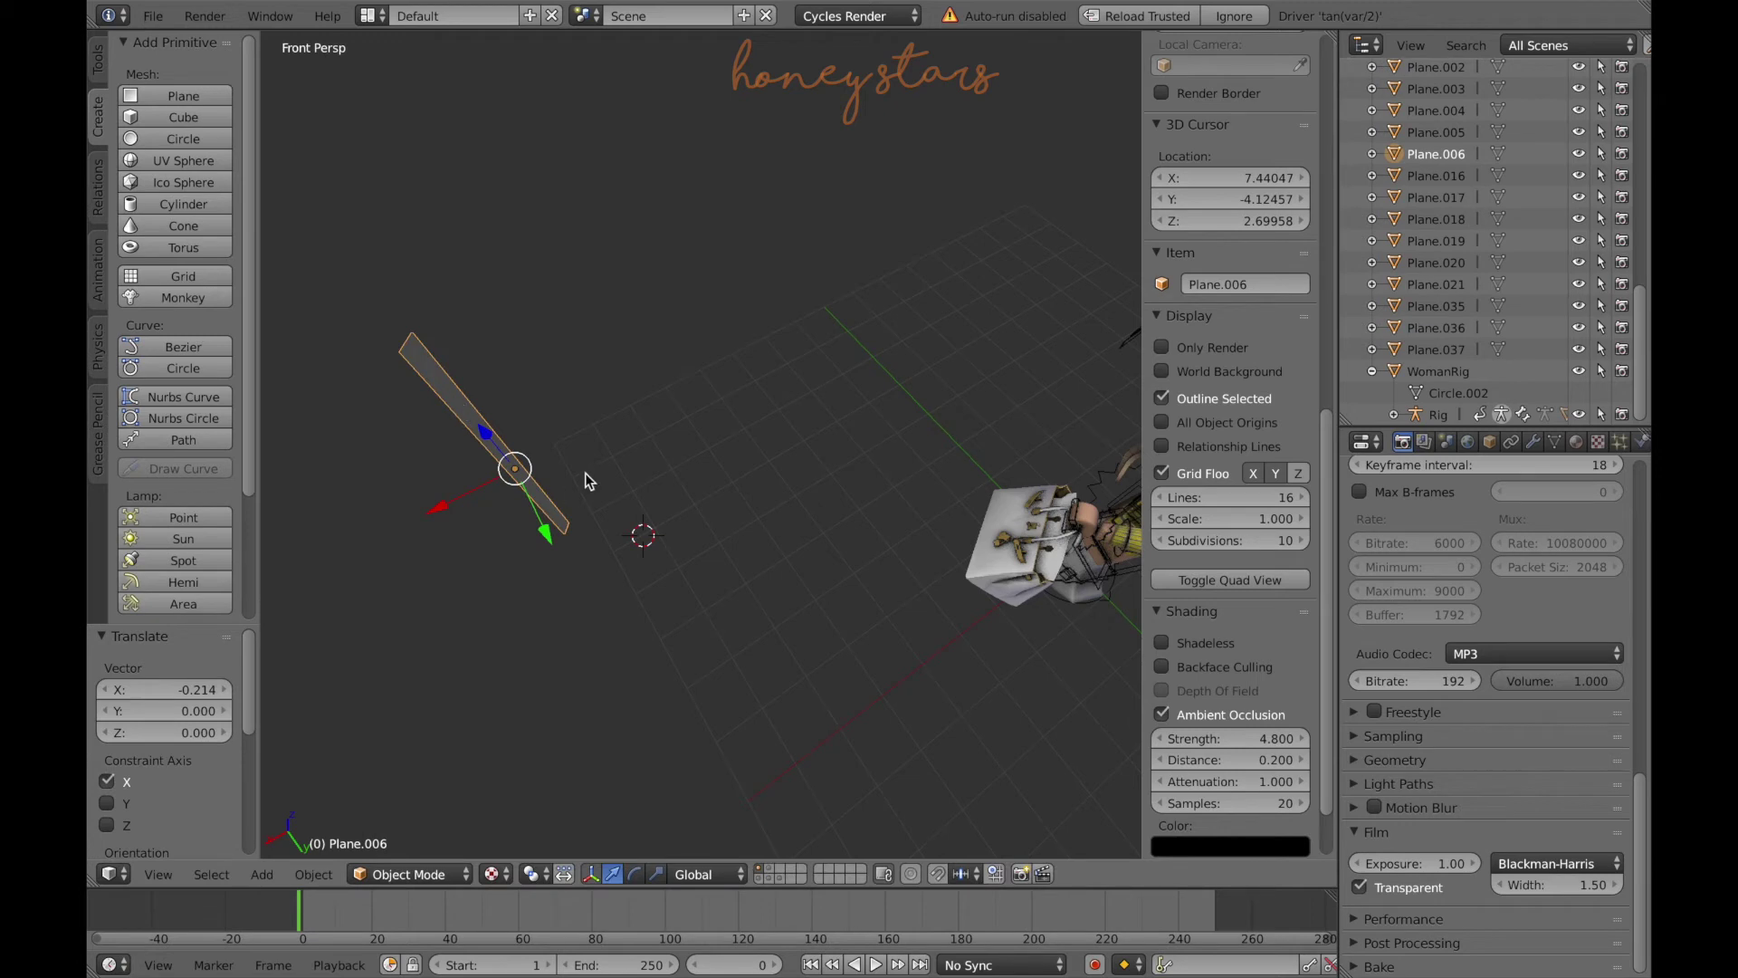
right_click(543, 469)
left_click_drag(497, 531, 590, 456)
key("Return")
left_click_drag(585, 540, 582, 543)
left_click_drag(578, 459, 590, 465)
mouse_move(588, 541)
left_mouse_down()
mouse_move(604, 551)
mouse_move(589, 572)
left_mouse_up()
- Set the transform orientation to Local and shift the strip along its local Z axis
left_click(697, 872)
left_click(693, 845)
left_click(697, 872)
left_click(697, 818)
key("shift+f")
key("Return")
key("g")
key("z")
left_click(594, 465)
- Create three linked duplicates of the strip, spaced side by side along the local X axis
key("alt+d")
key("x")
left_click(710, 496)
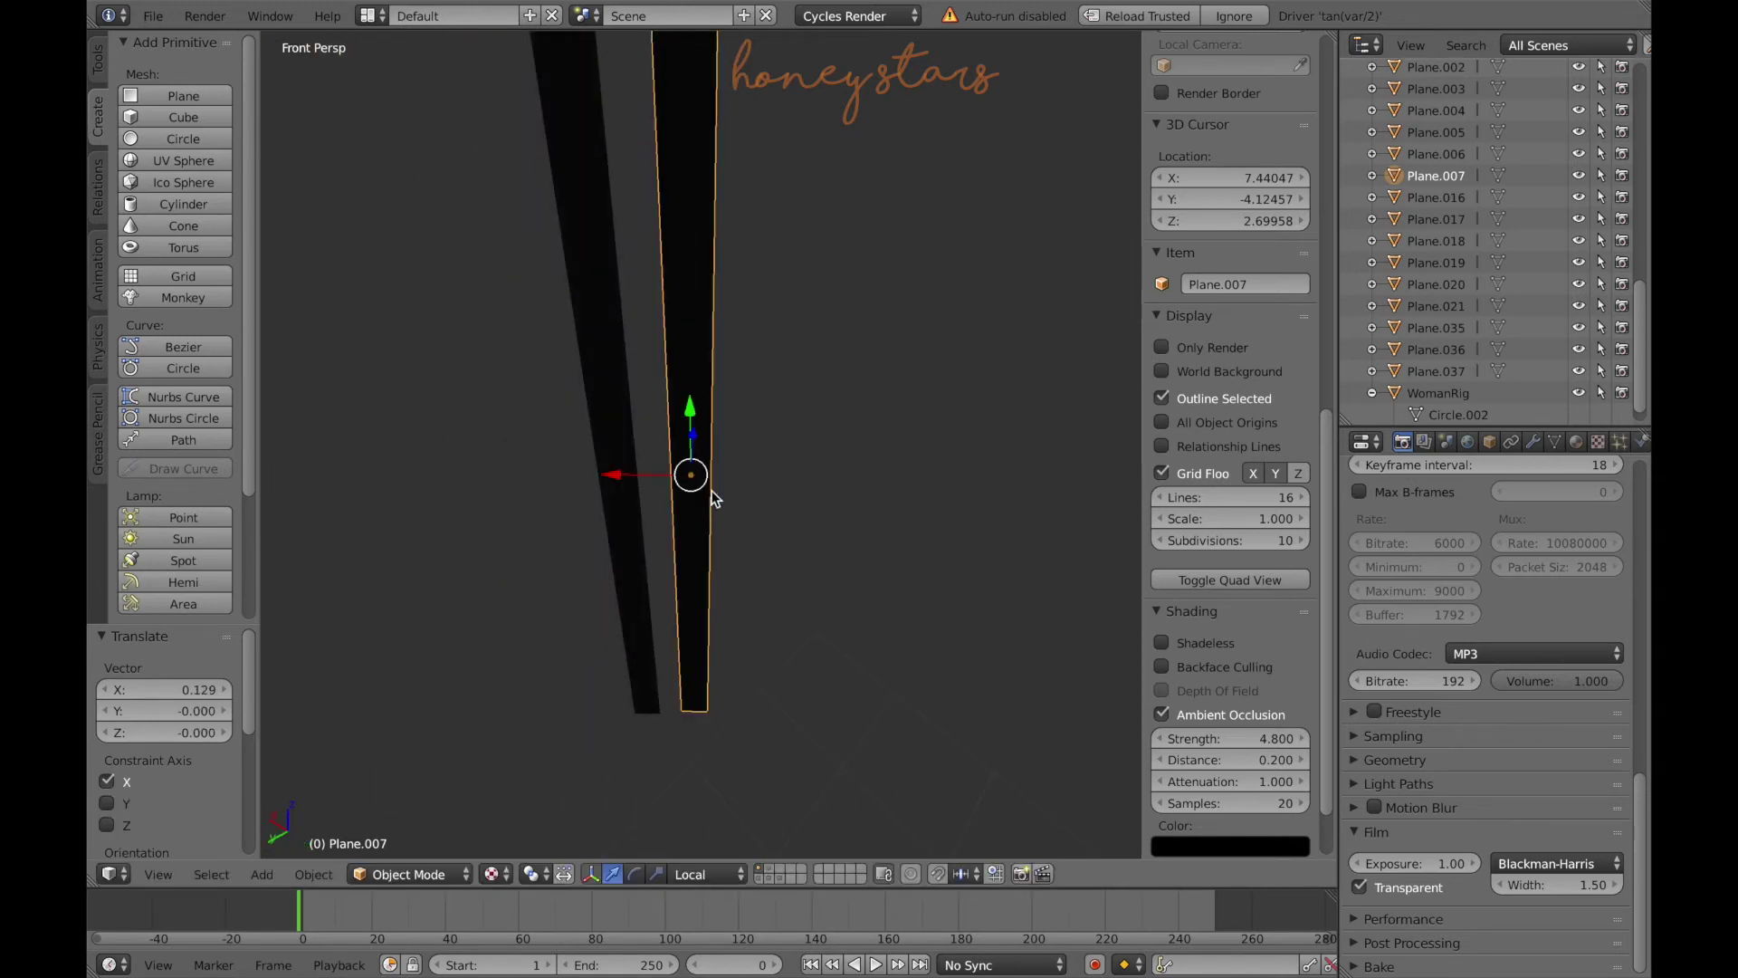
key("alt+d")
key("x")
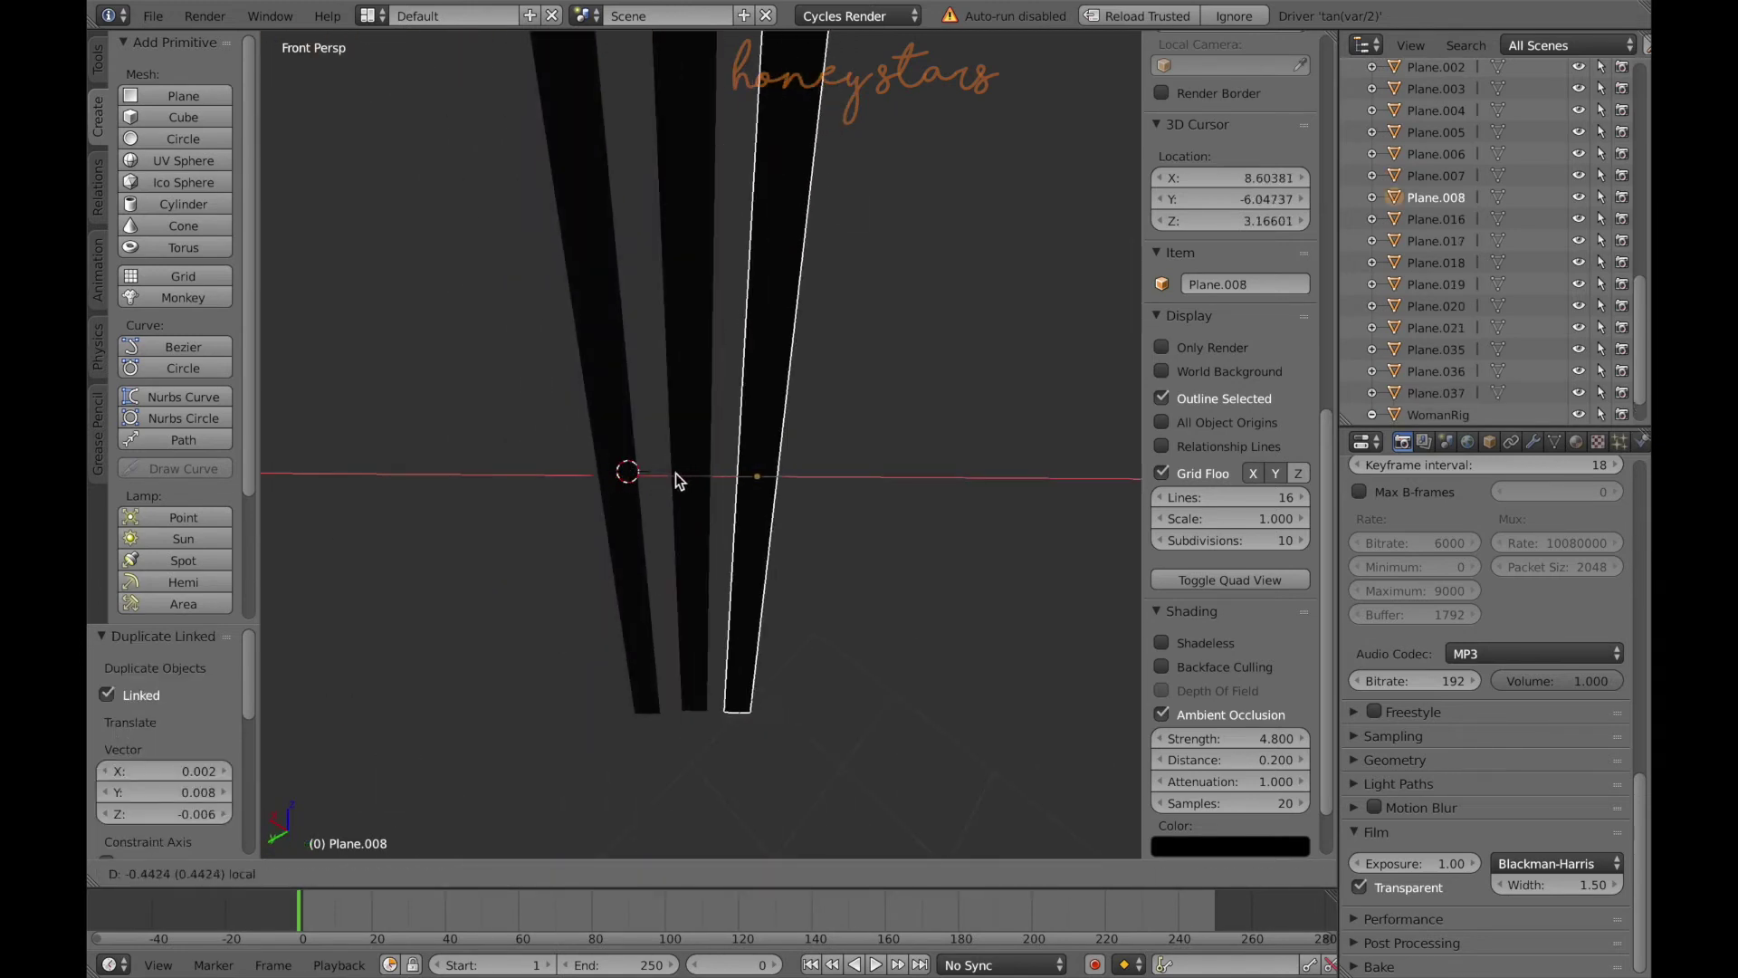
left_click(693, 474)
key("alt+d")
key("x")
left_click(769, 476)
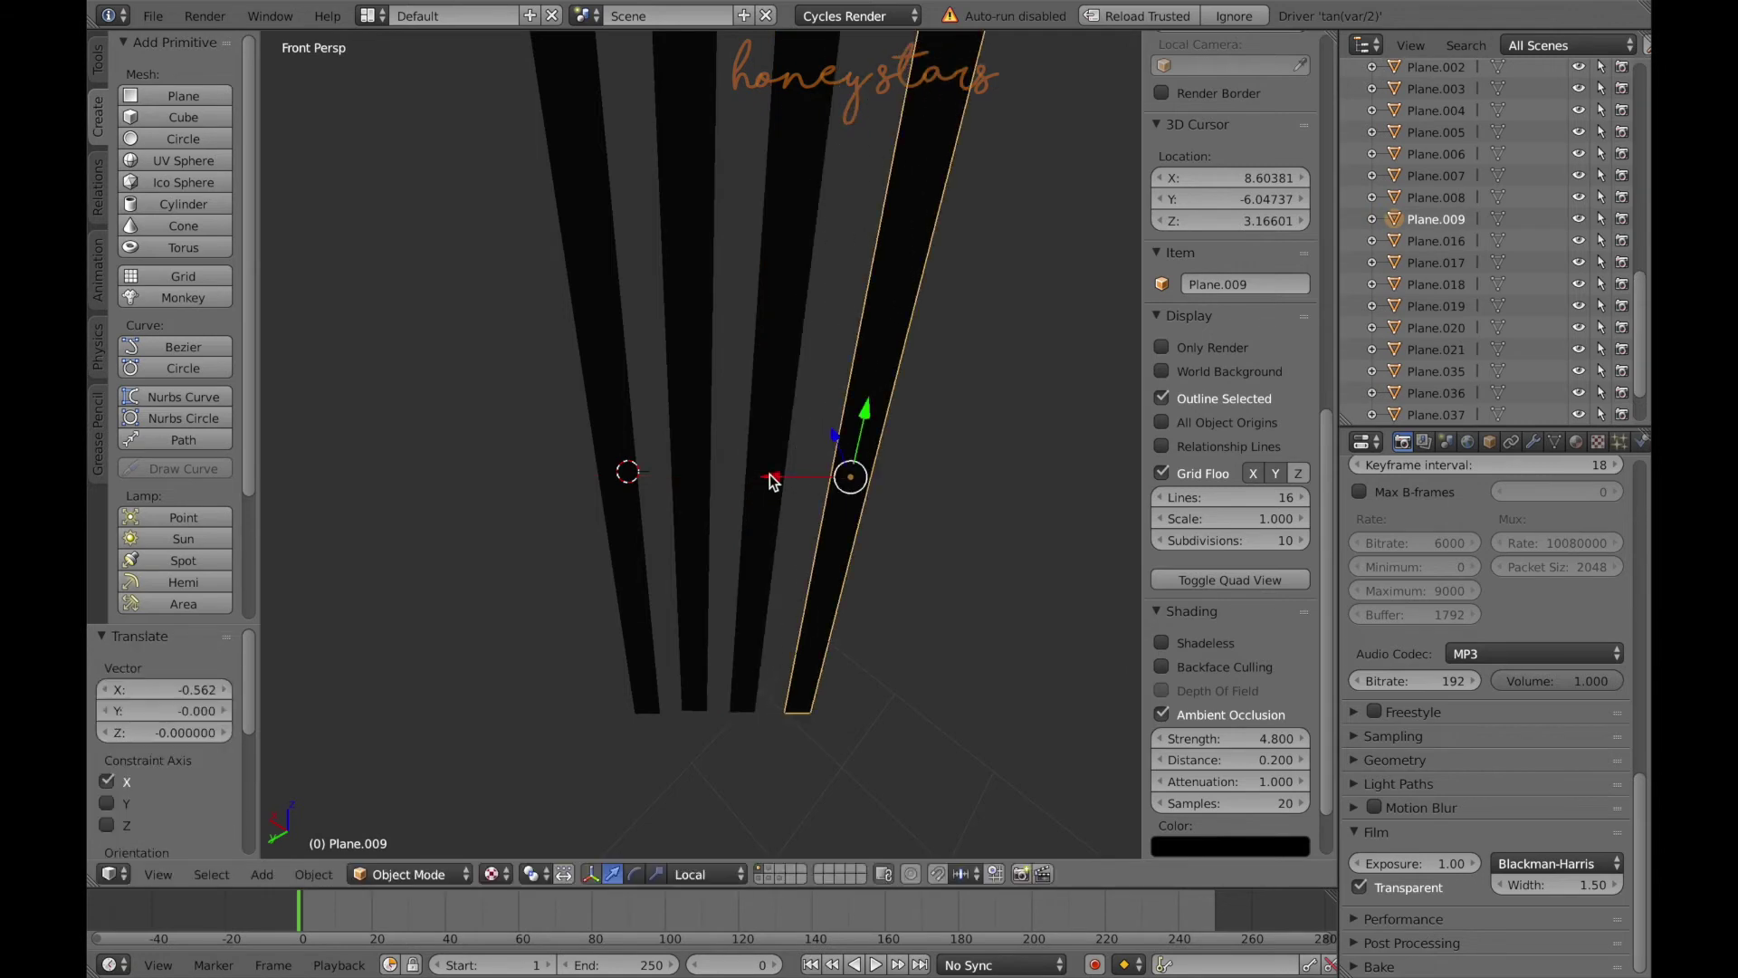
- Add four more linked duplicates along local X on both sides, completing an evenly spaced row of eight strips
key("alt+d")
key("x")
left_click(846, 474)
key("alt+d")
key("x")
left_click(479, 514)
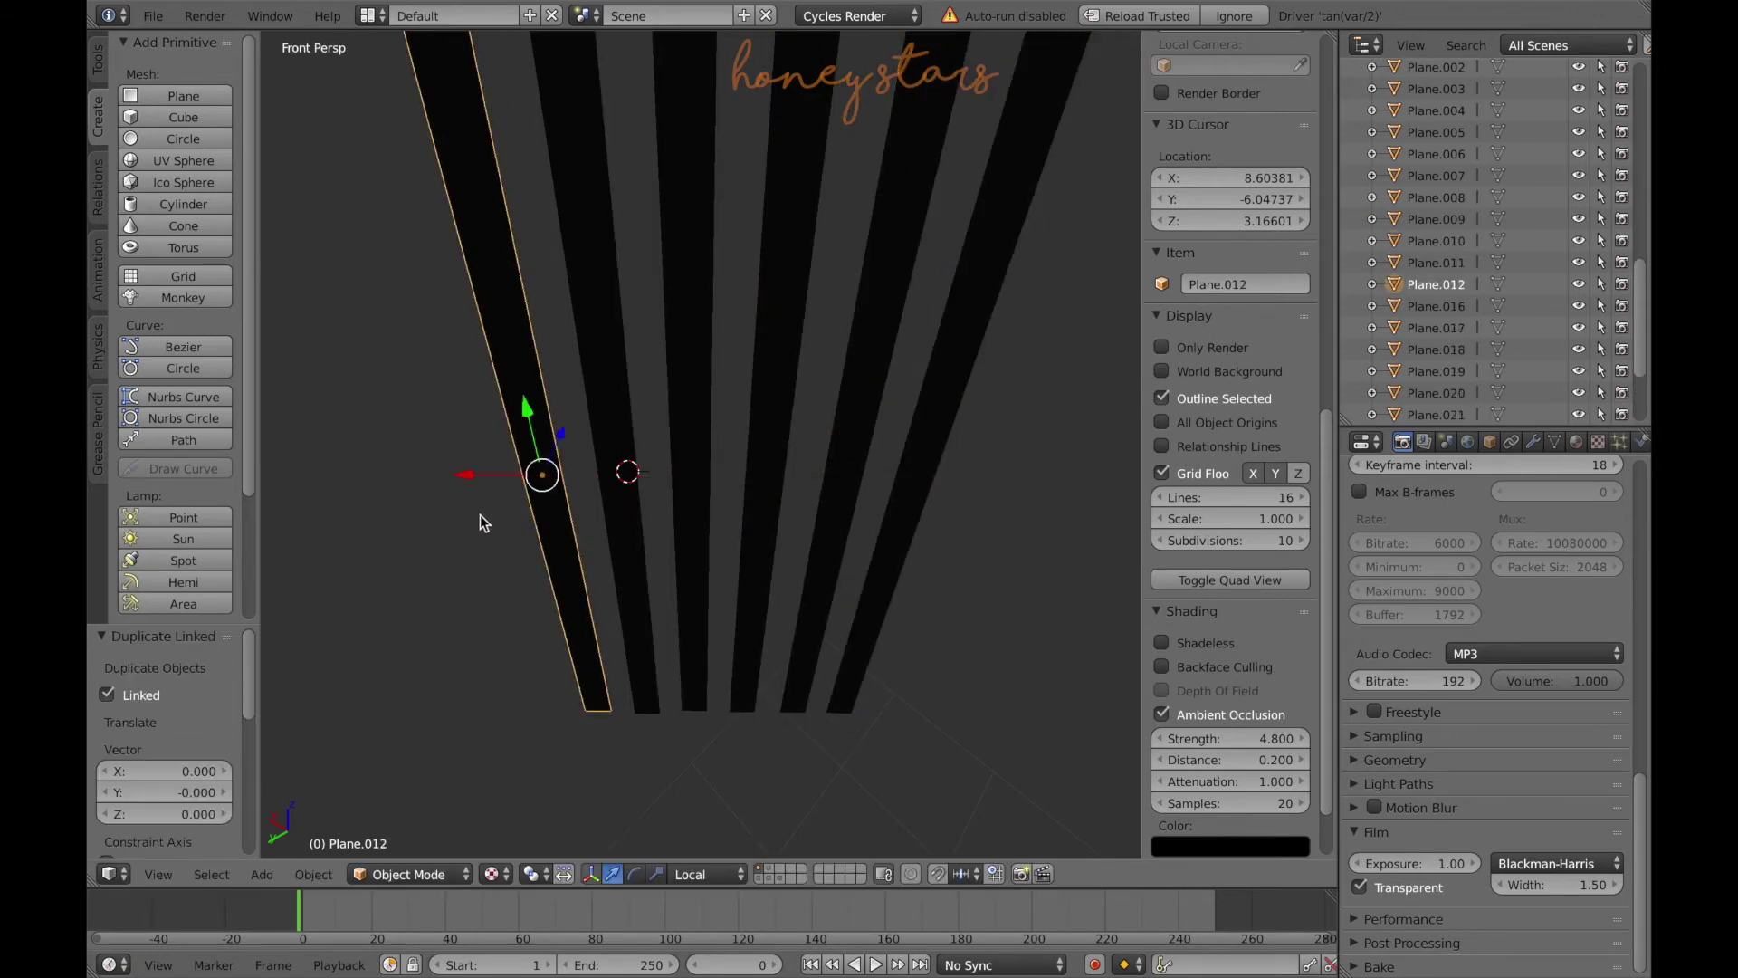
key("alt+d")
key("x")
left_click(399, 469)
key("g")
key("x")
left_click(308, 465)
- Join all eight strips into one object and set its origin
key("shift+f")
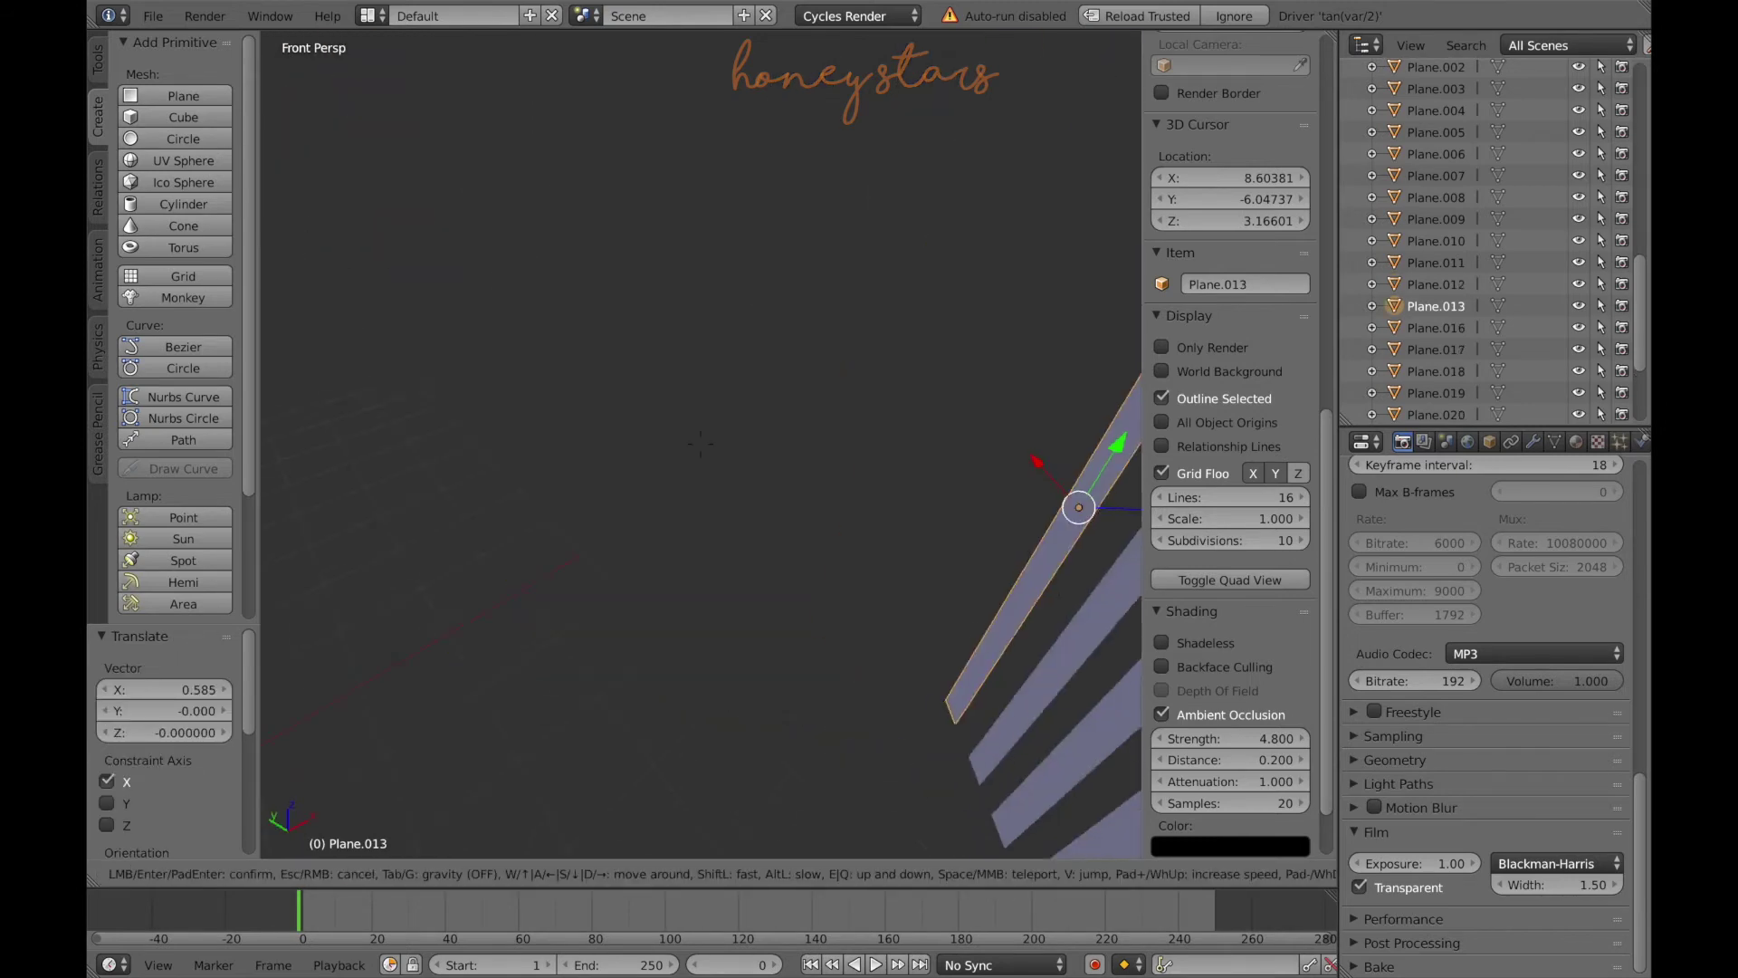
key("w")
left_click(659, 445)
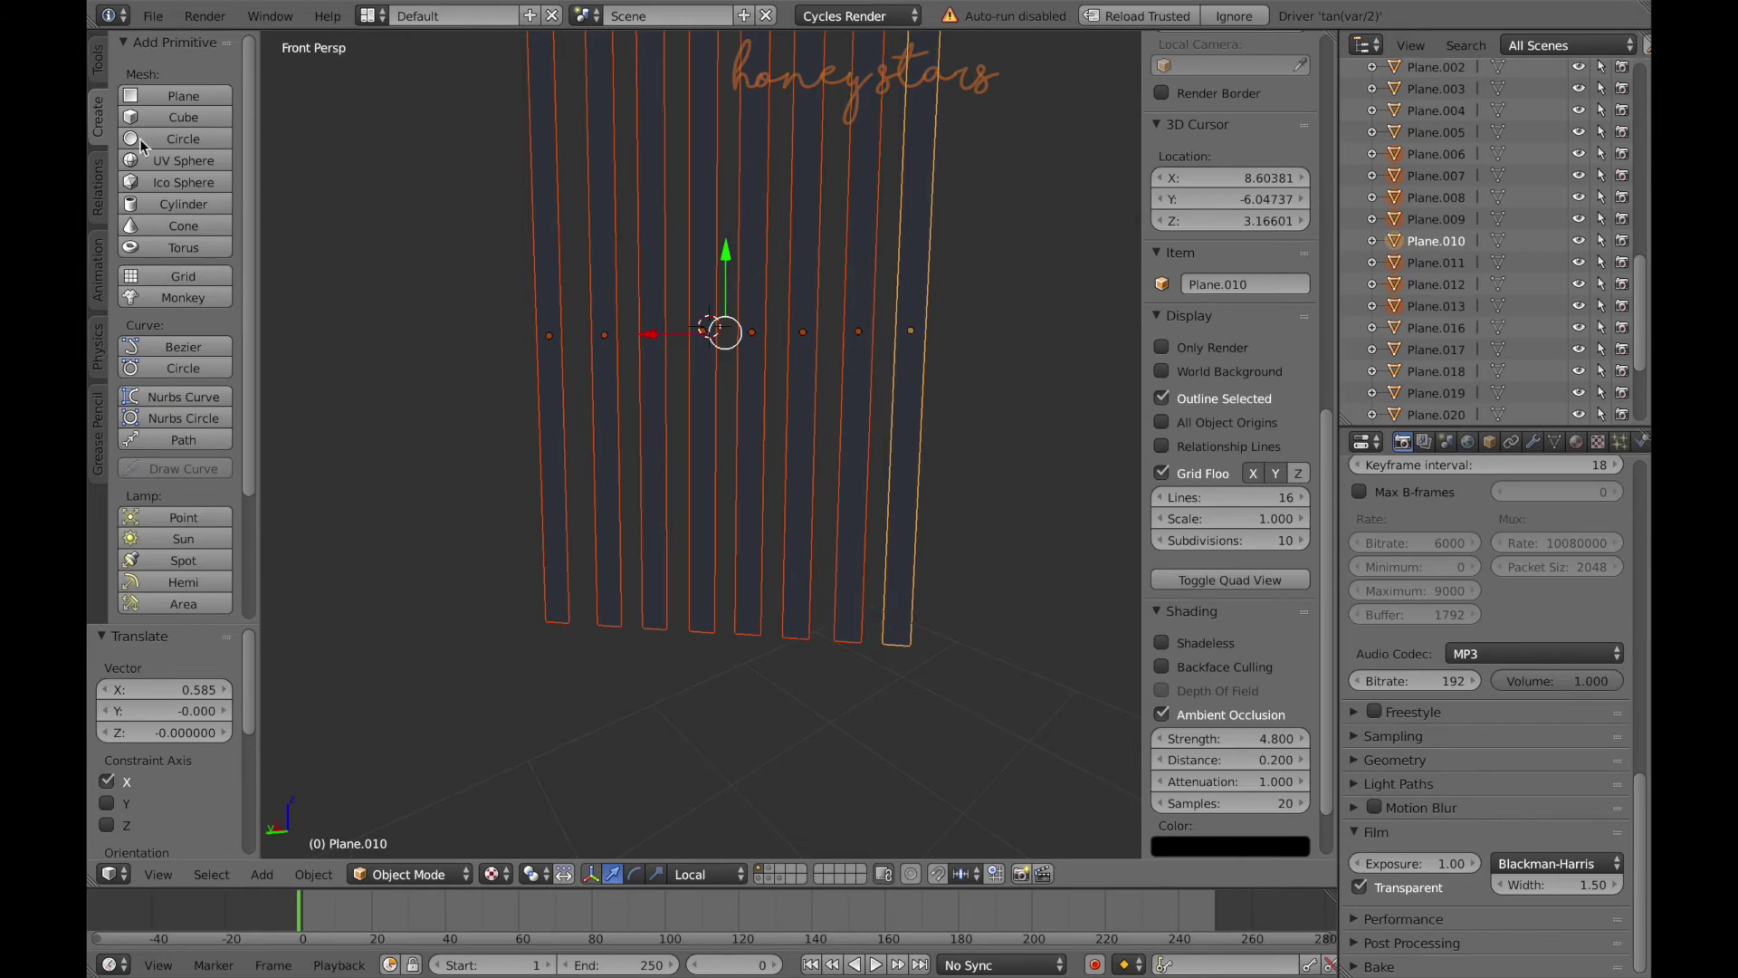
left_click(98, 59)
key("ctrl+j")
left_click(183, 305)
left_click(232, 346)
- Move the joined strips 2.726 and then -3.017 along their local Z axis
key("shift+f")
left_click(699, 444)
key("g")
key("z")
left_click(660, 504)
key("shift+f")
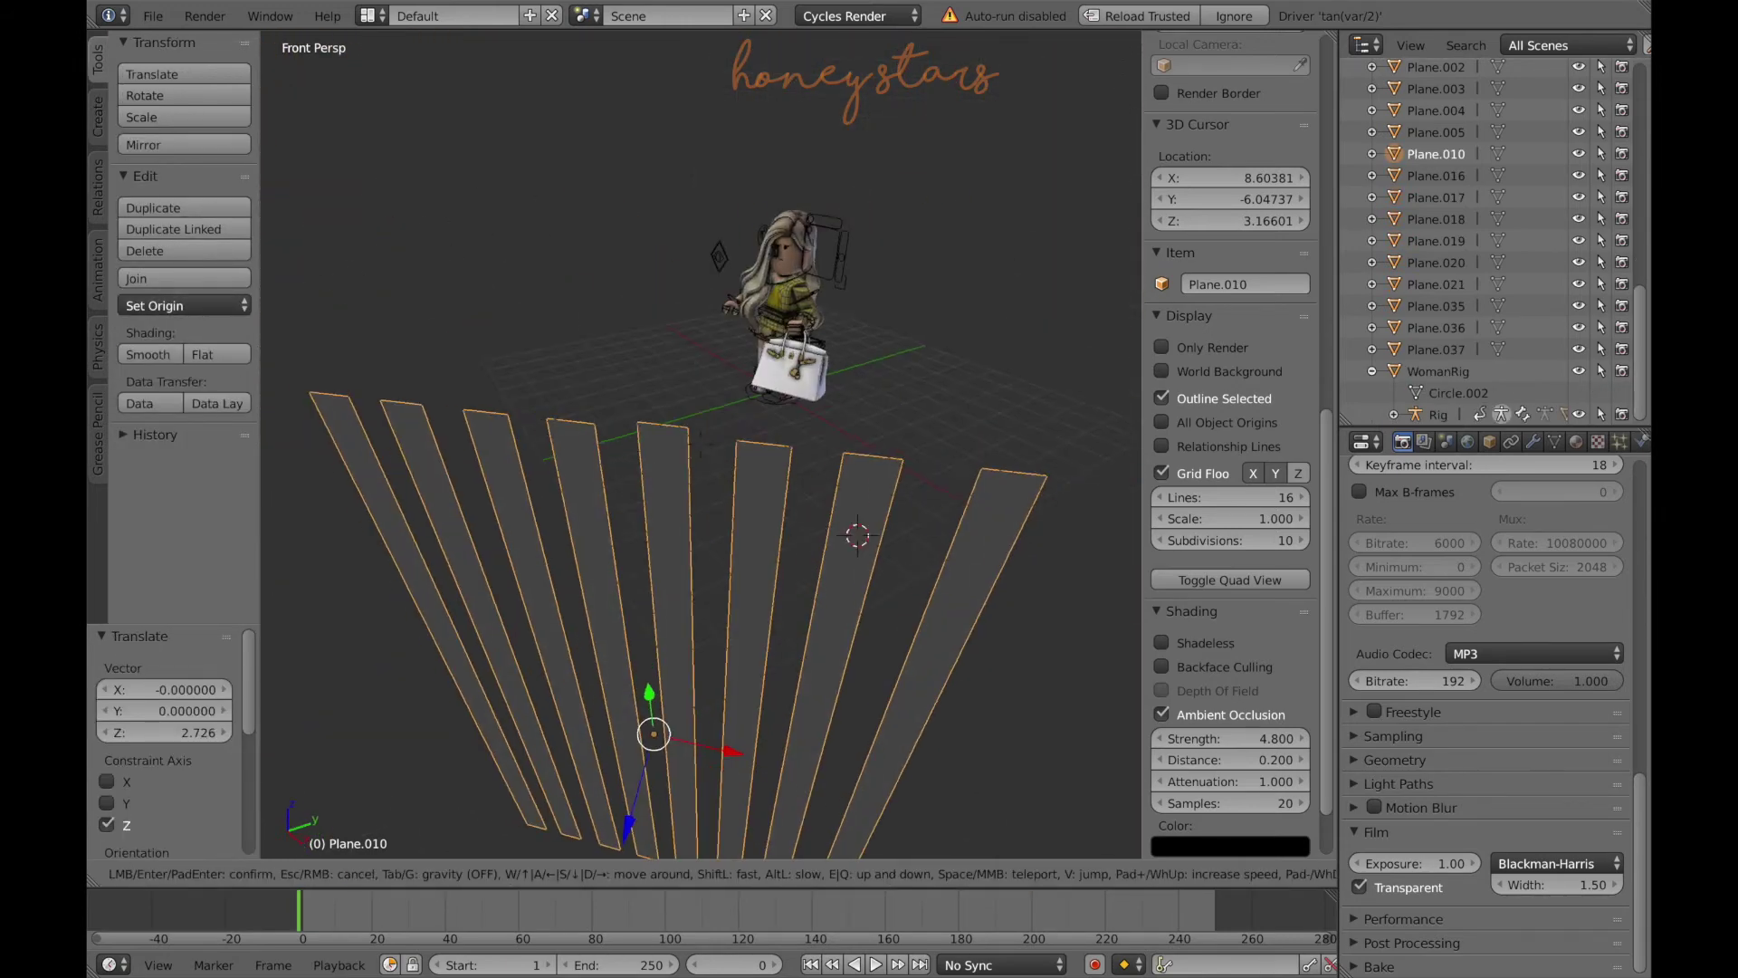
key("Return")
key("g")
key("z")
key("Return")
- Select the character's joined hair and face mesh and rotate it 5.1° about its local Y axis
key("shift+f")
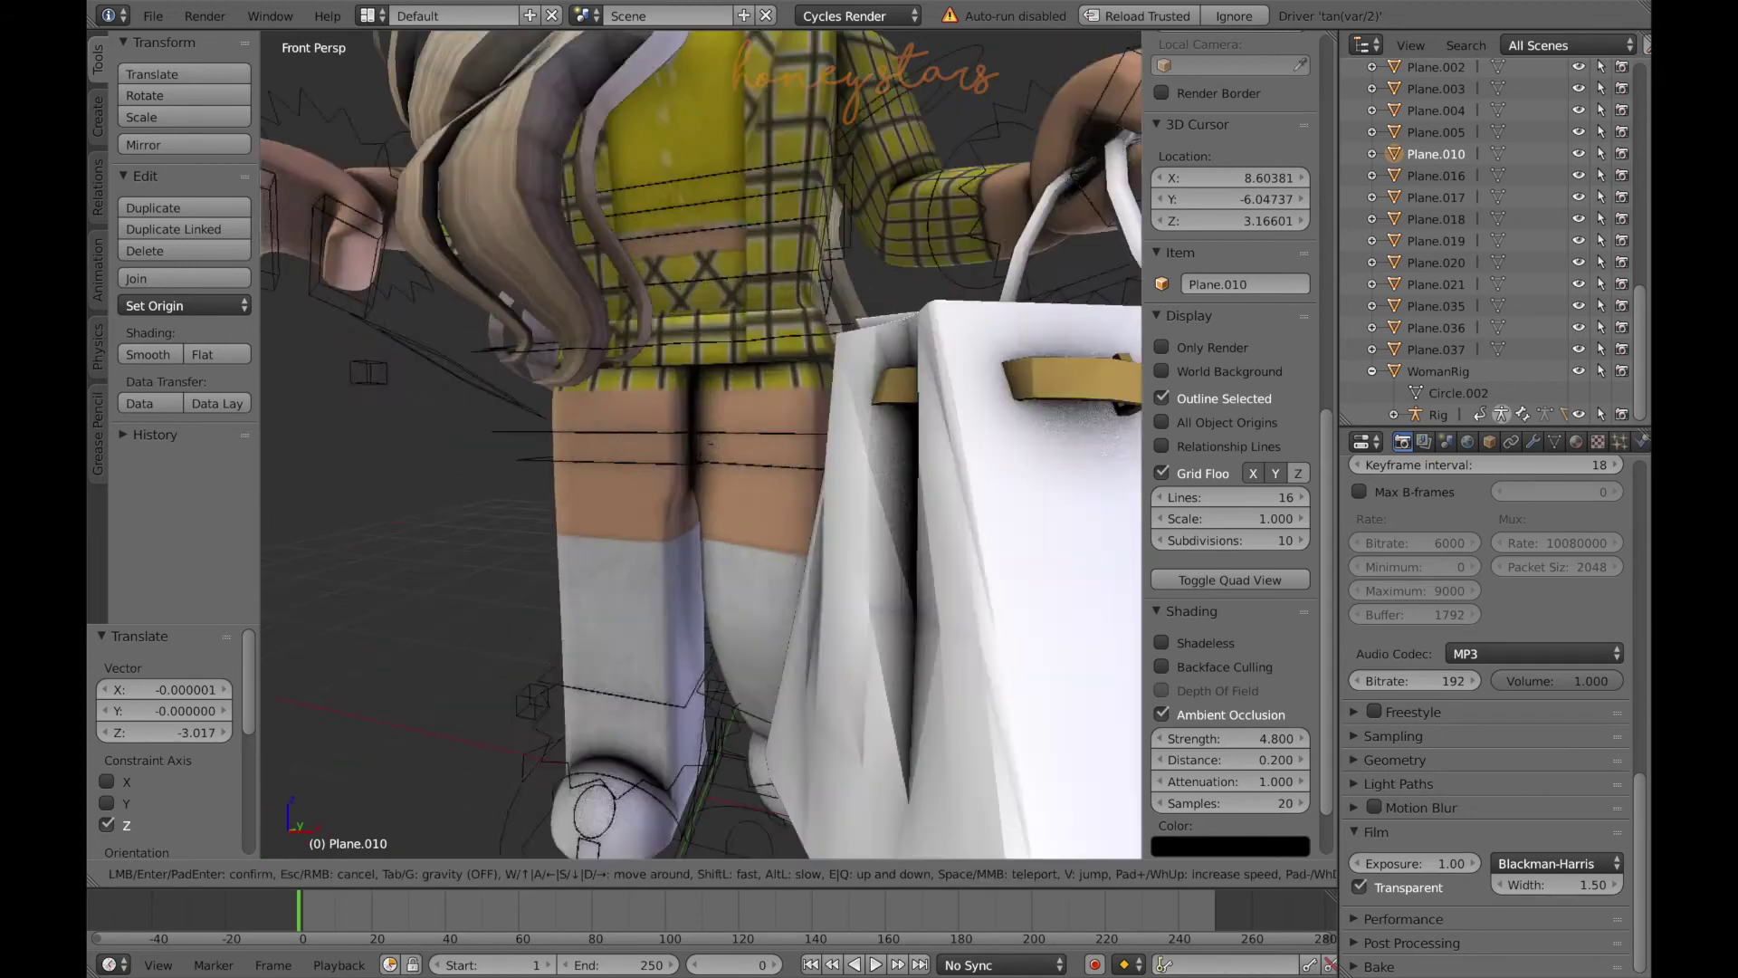
key("Escape")
right_click(790, 308)
left_click_drag(675, 424, 685, 434)
scroll(790, 307, "down", 5)
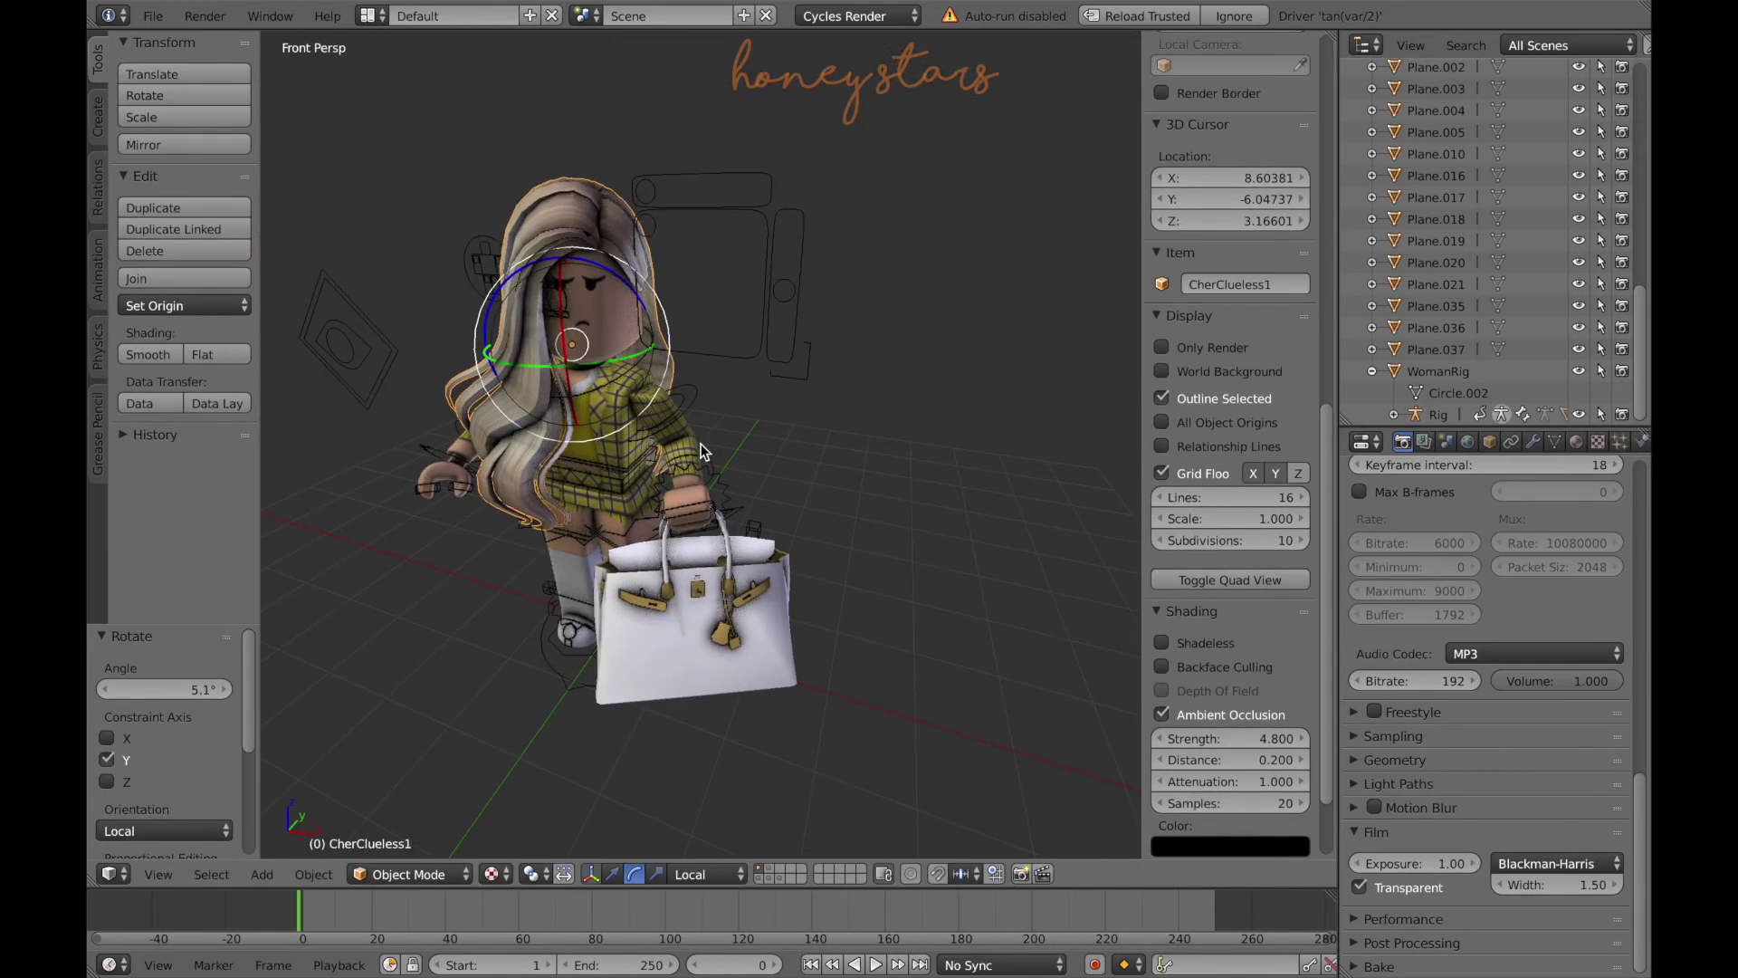
- Set the transform orientation to View and shift the head mesh along view X and -0.041 along view Y
scroll(248, 238, "down", 1, "ctrl")
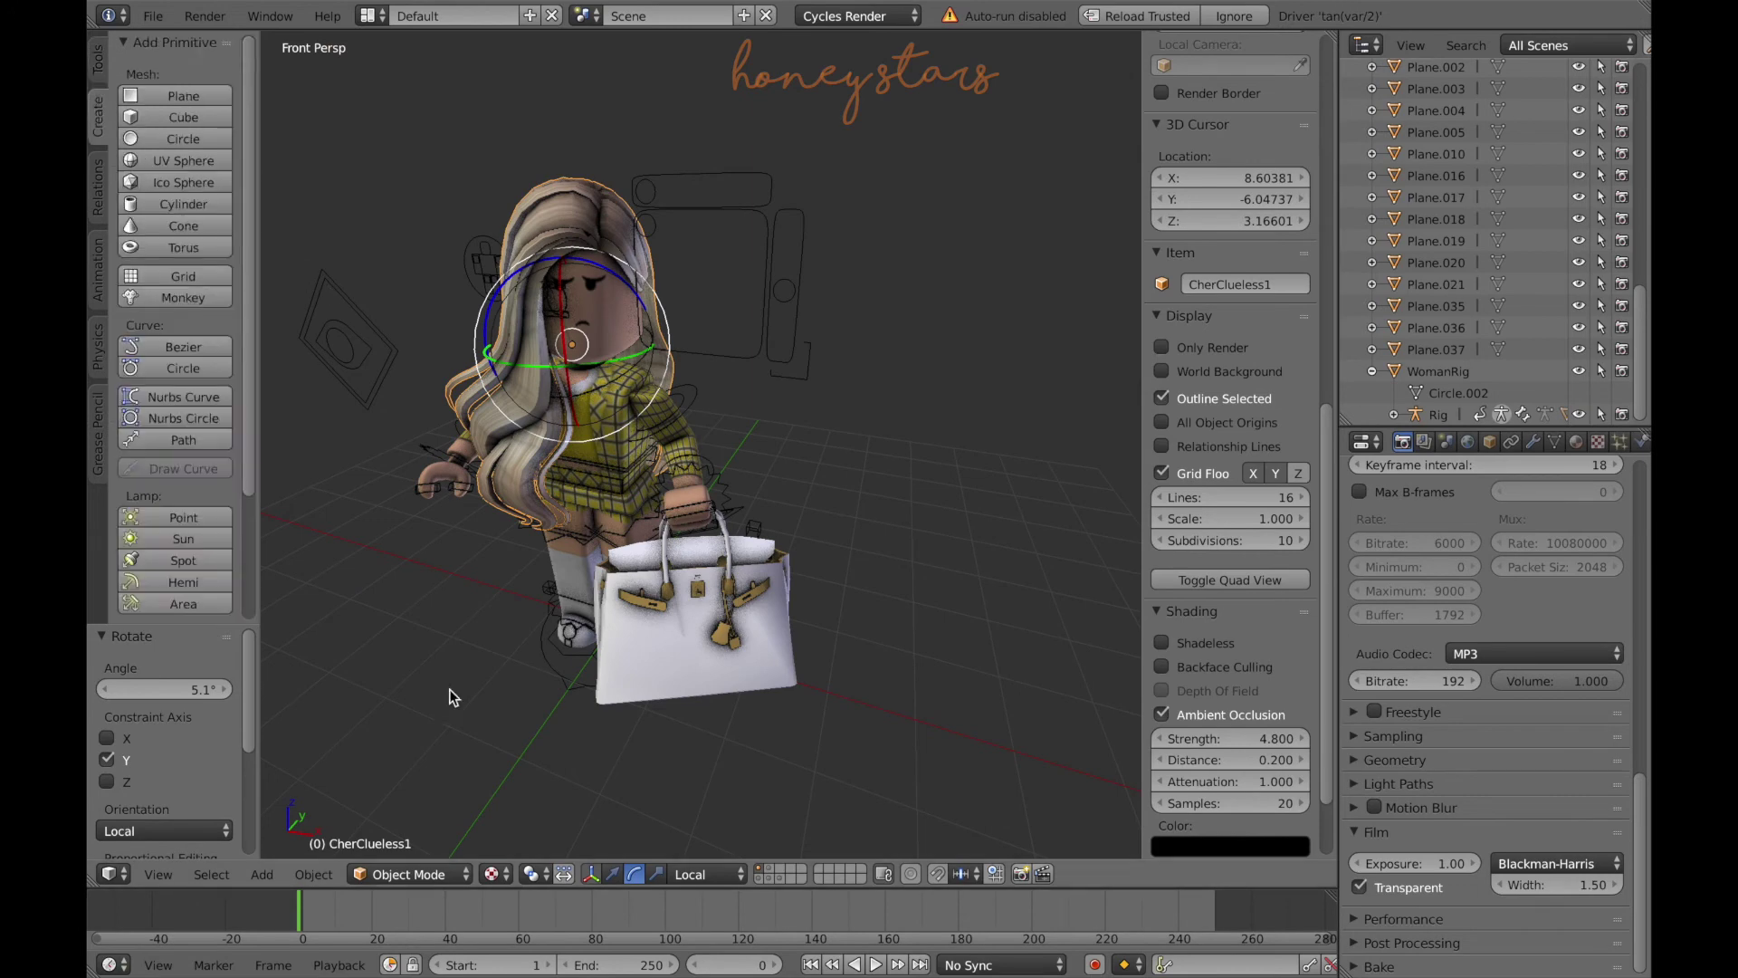
scroll(464, 733, "up", 8)
key("g")
left_click(441, 443)
middle_click_drag(441, 442, 670, 769, "shift")
left_click(709, 876)
left_click(684, 770)
left_click(709, 876)
left_click(690, 751)
key("g")
key("x")
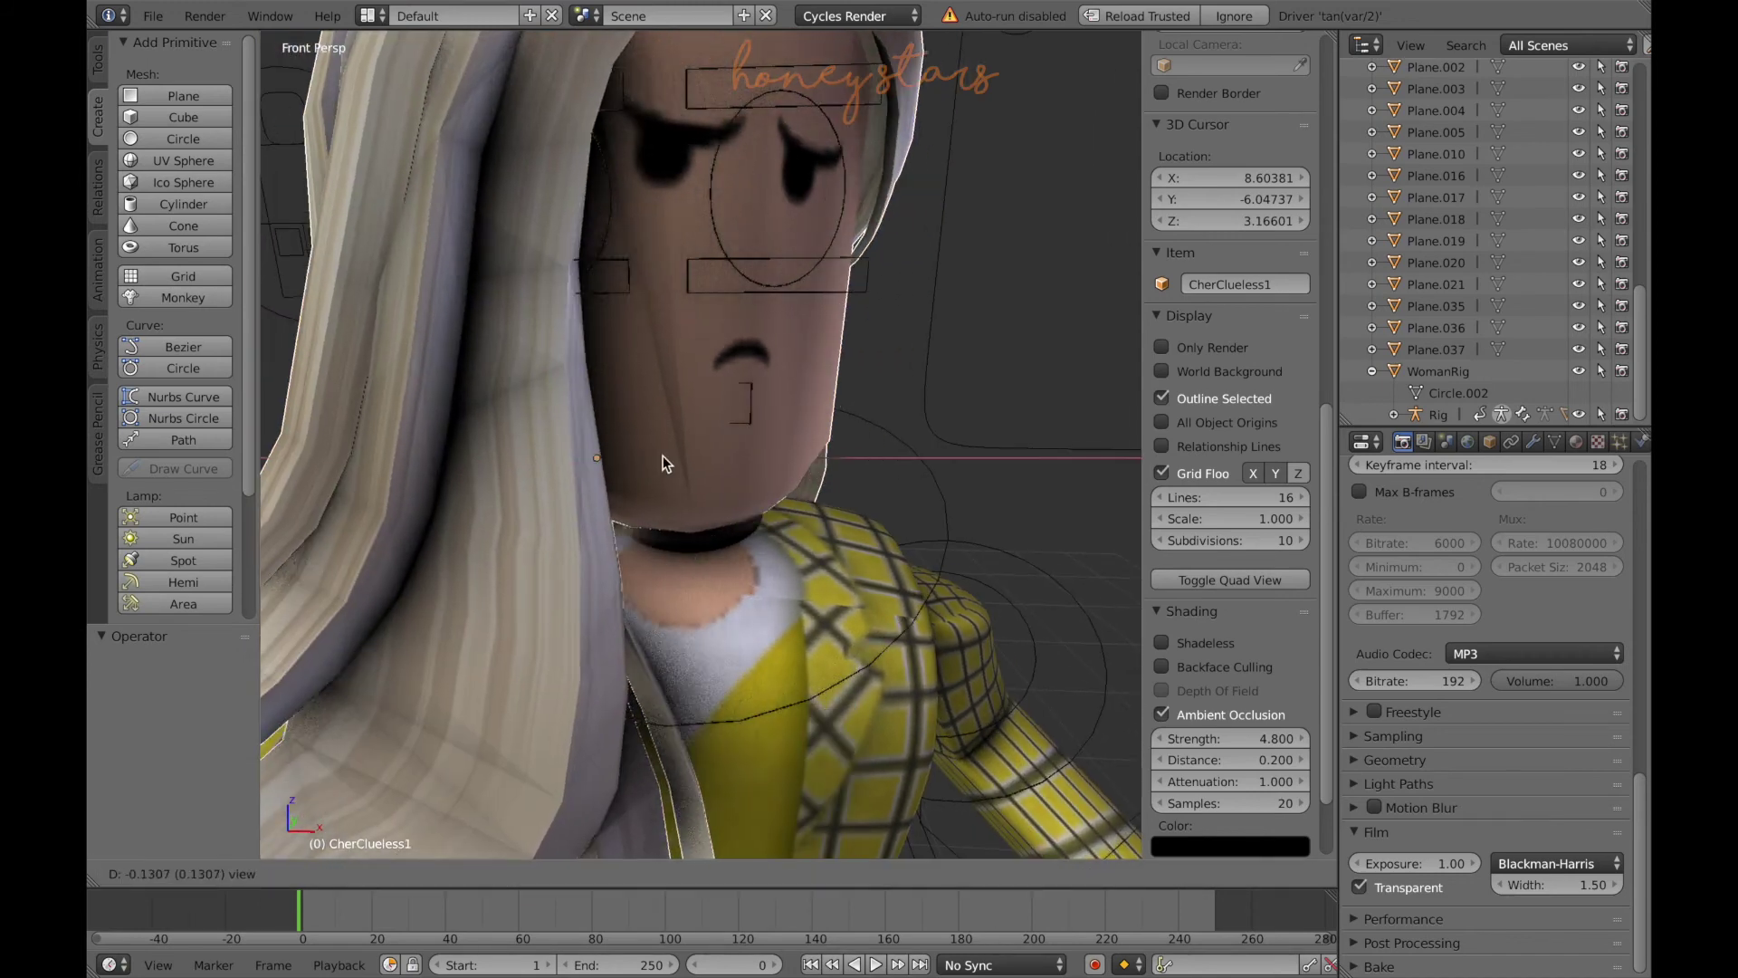
left_click(668, 458)
scroll(668, 458, "down", 6)
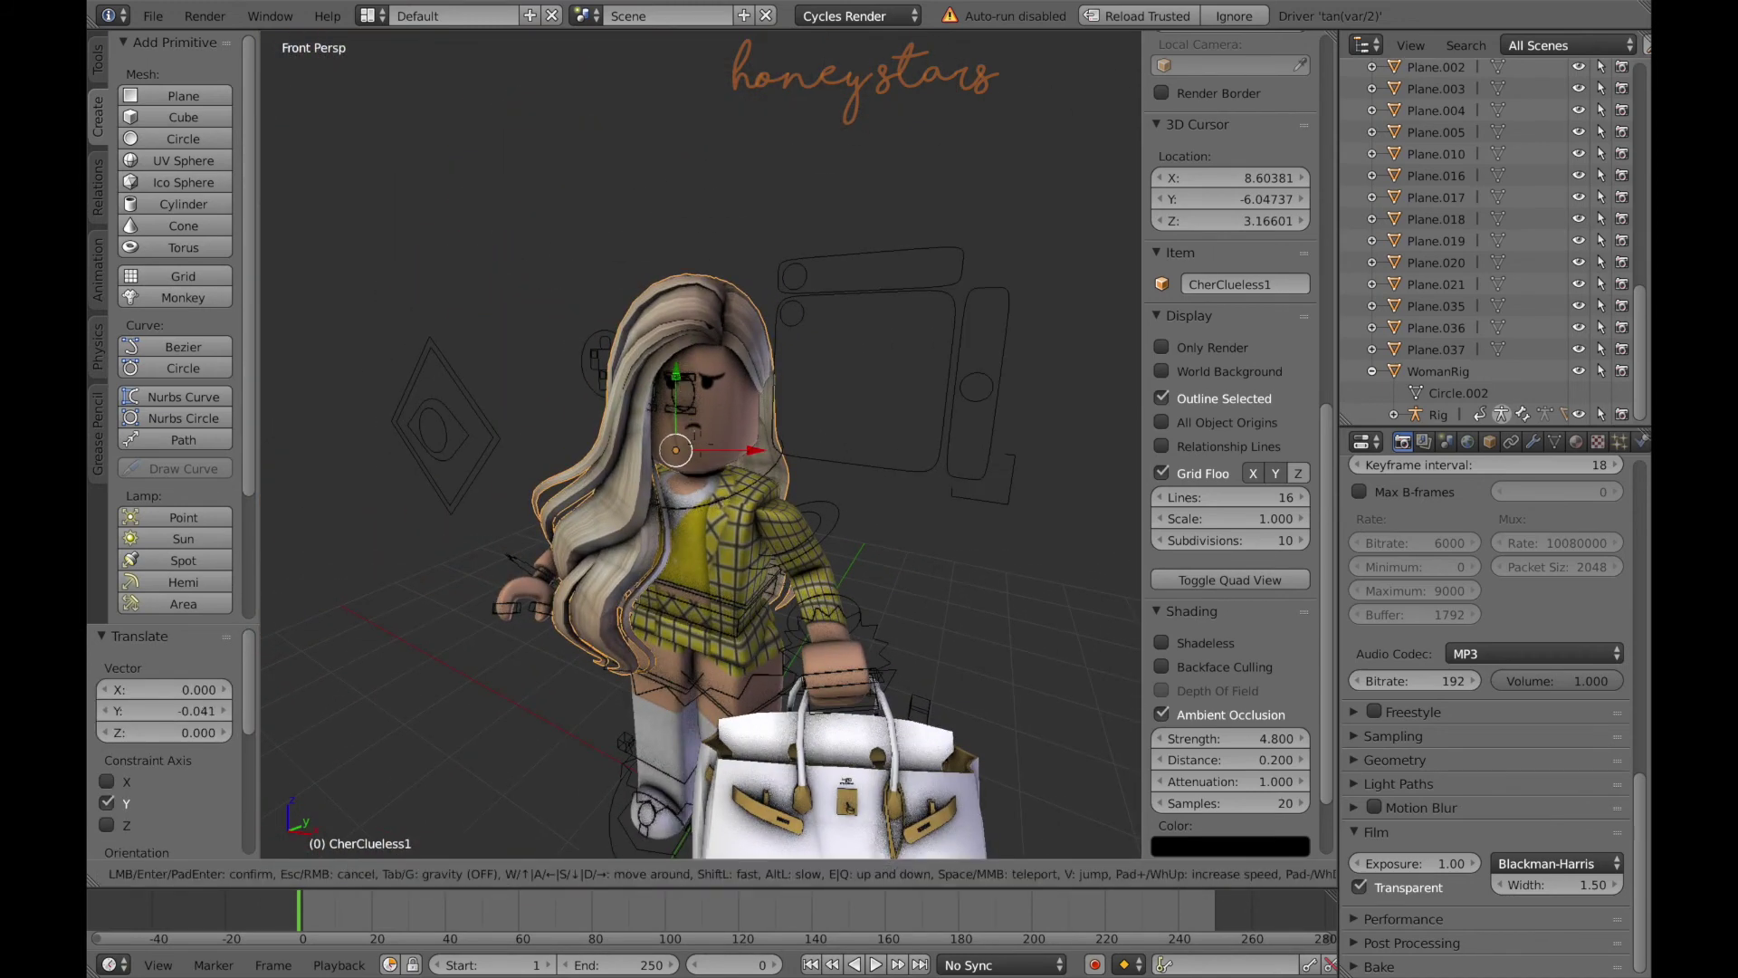
- Add a camera to the scene and switch the viewport to the camera's view of the character
key("shift+f")
key("Escape")
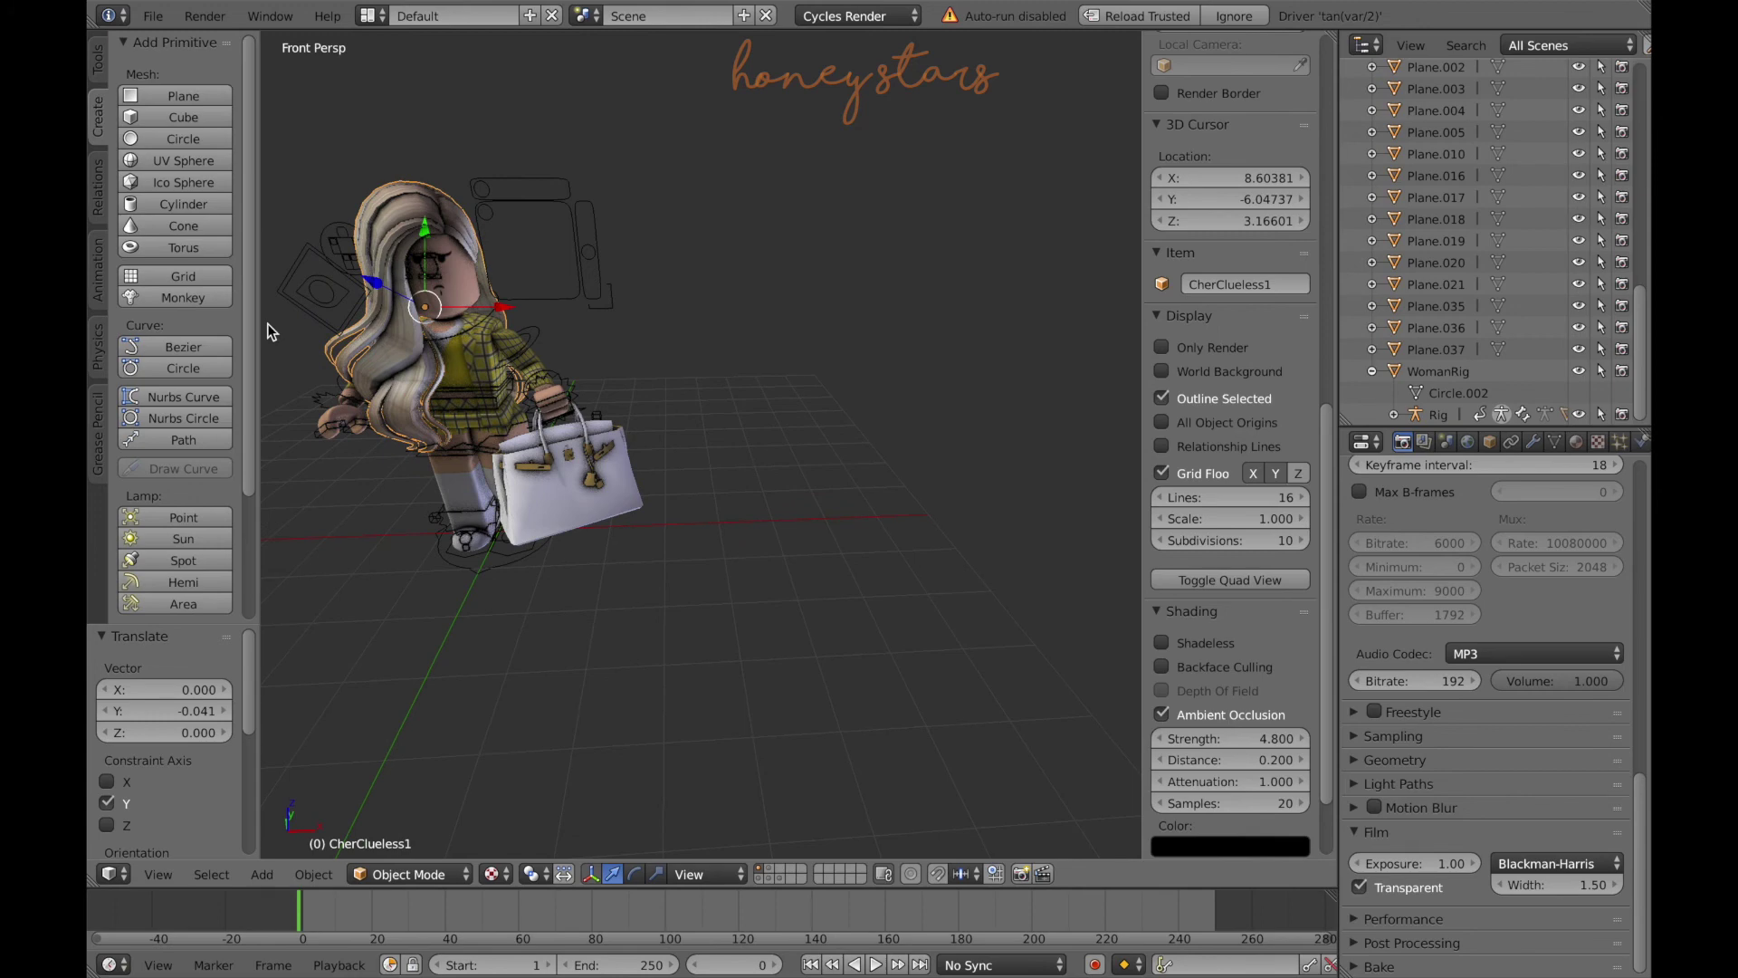
left_click(98, 61)
left_click(402, 848)
left_click(159, 875)
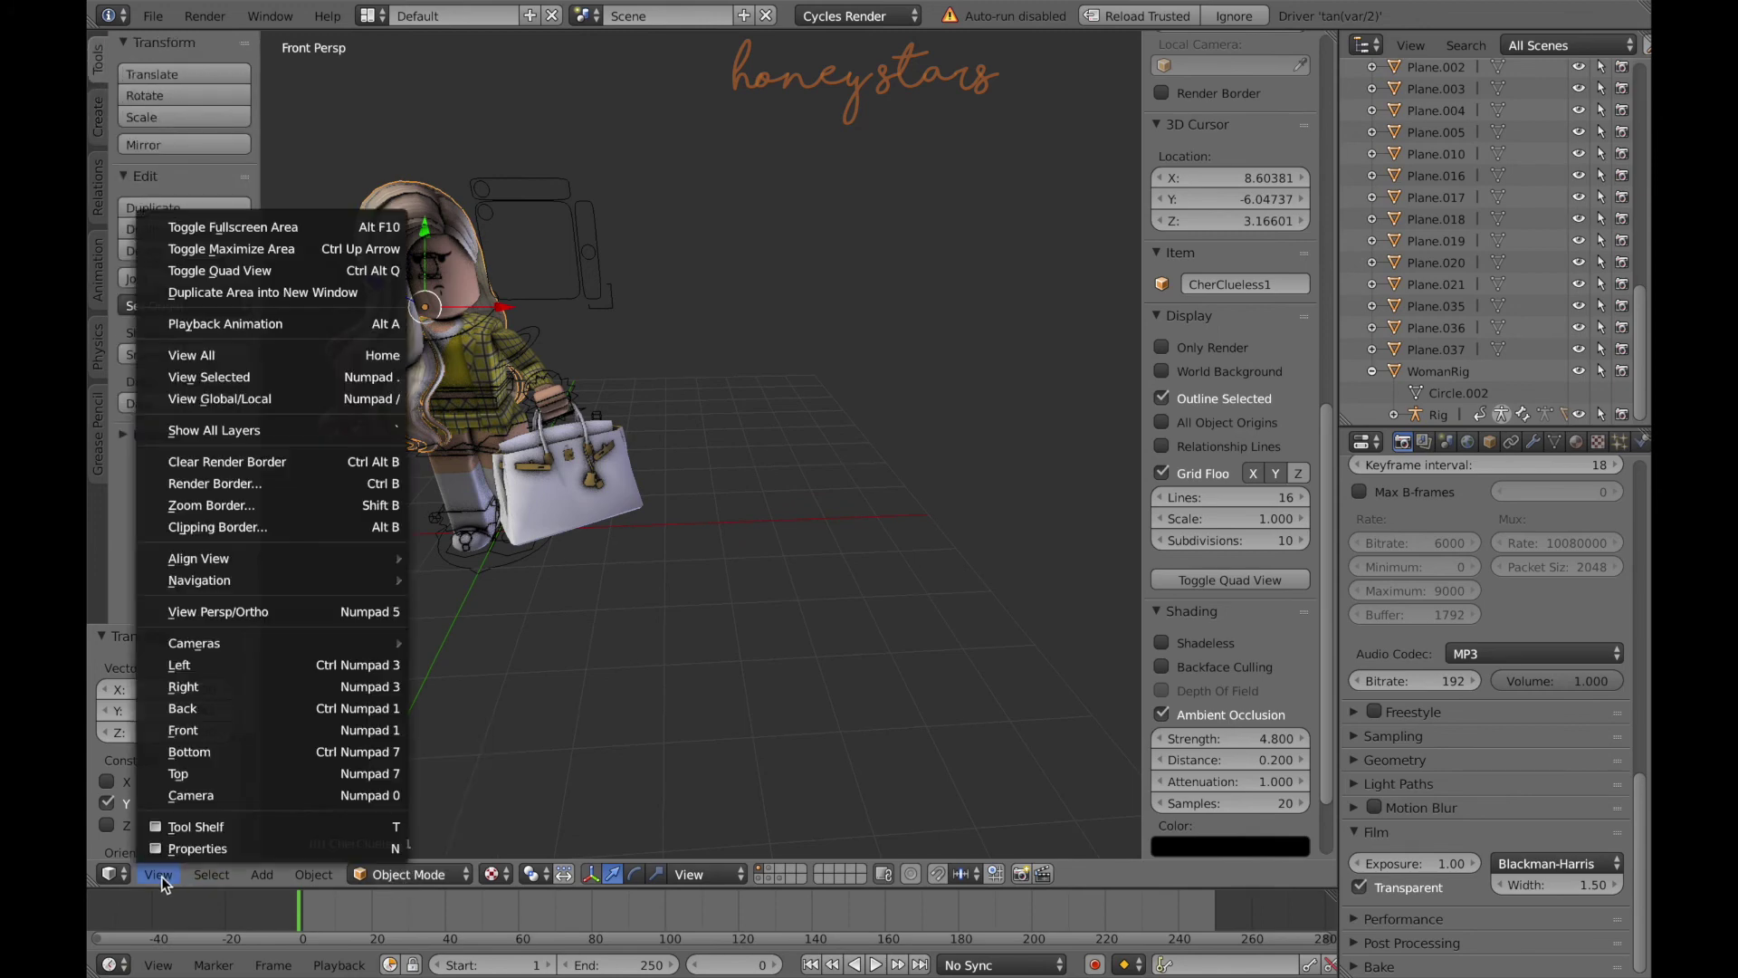
left_click(98, 115)
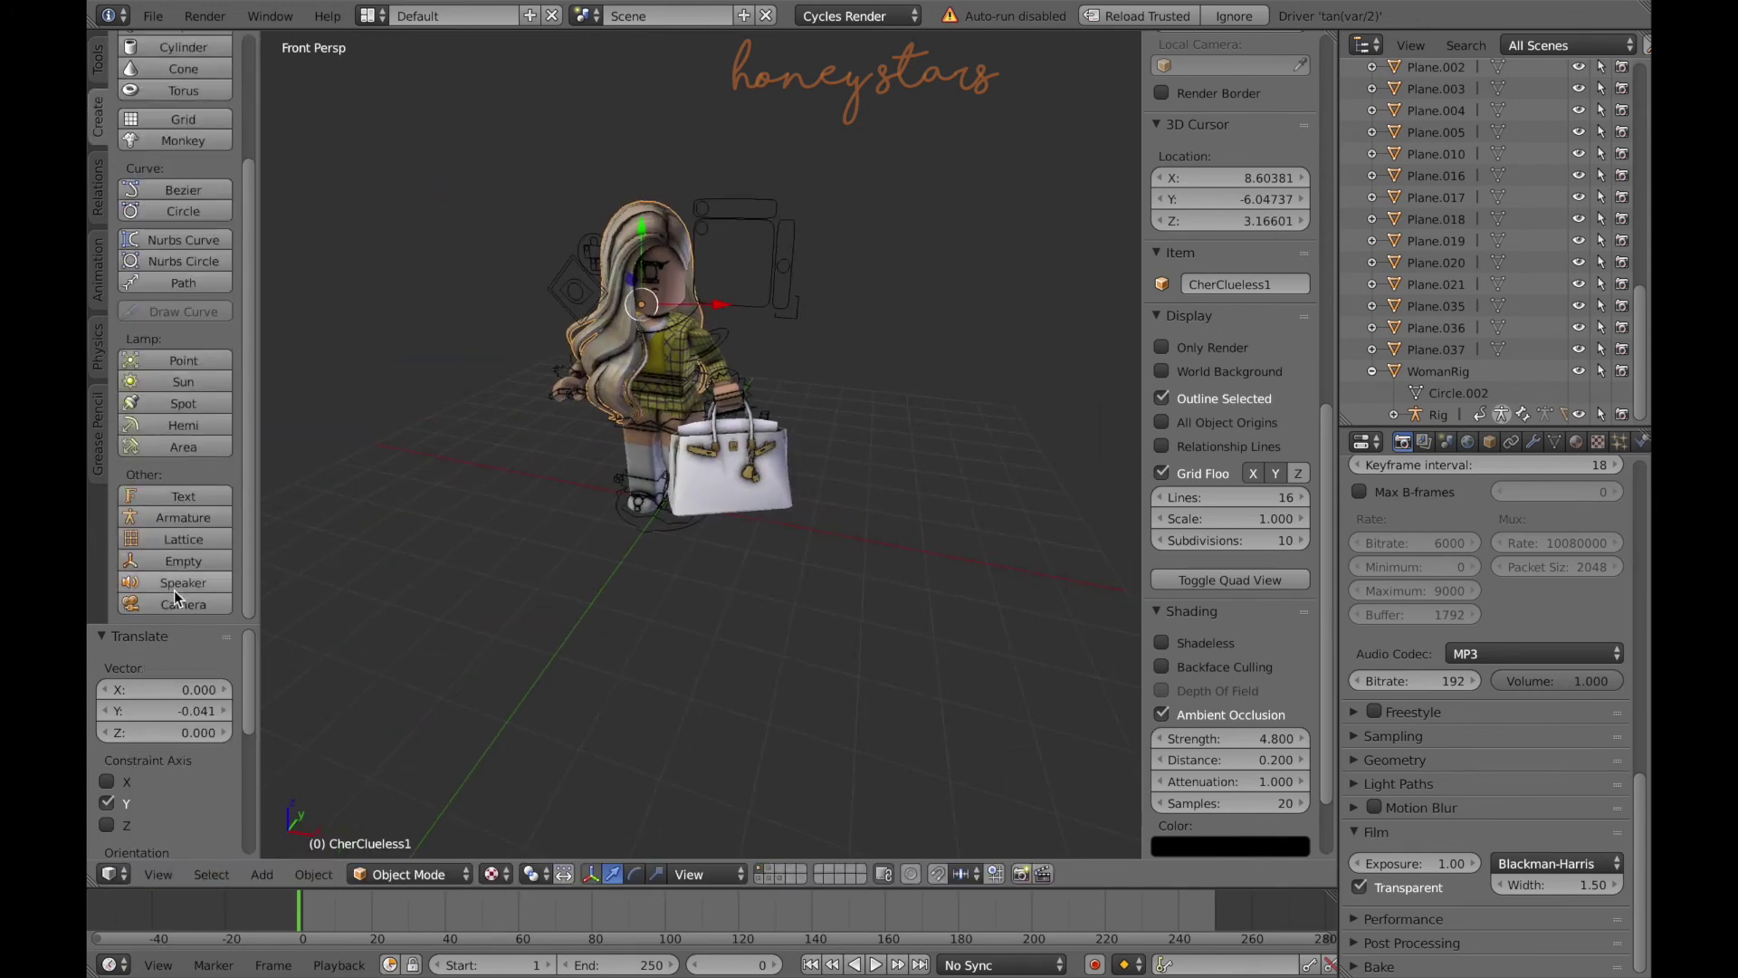
left_click(178, 605)
left_click(141, 874)
left_click(508, 690)
- Frame the character and handbag in the camera view and bring up the render dimension settings
key("shift+f")
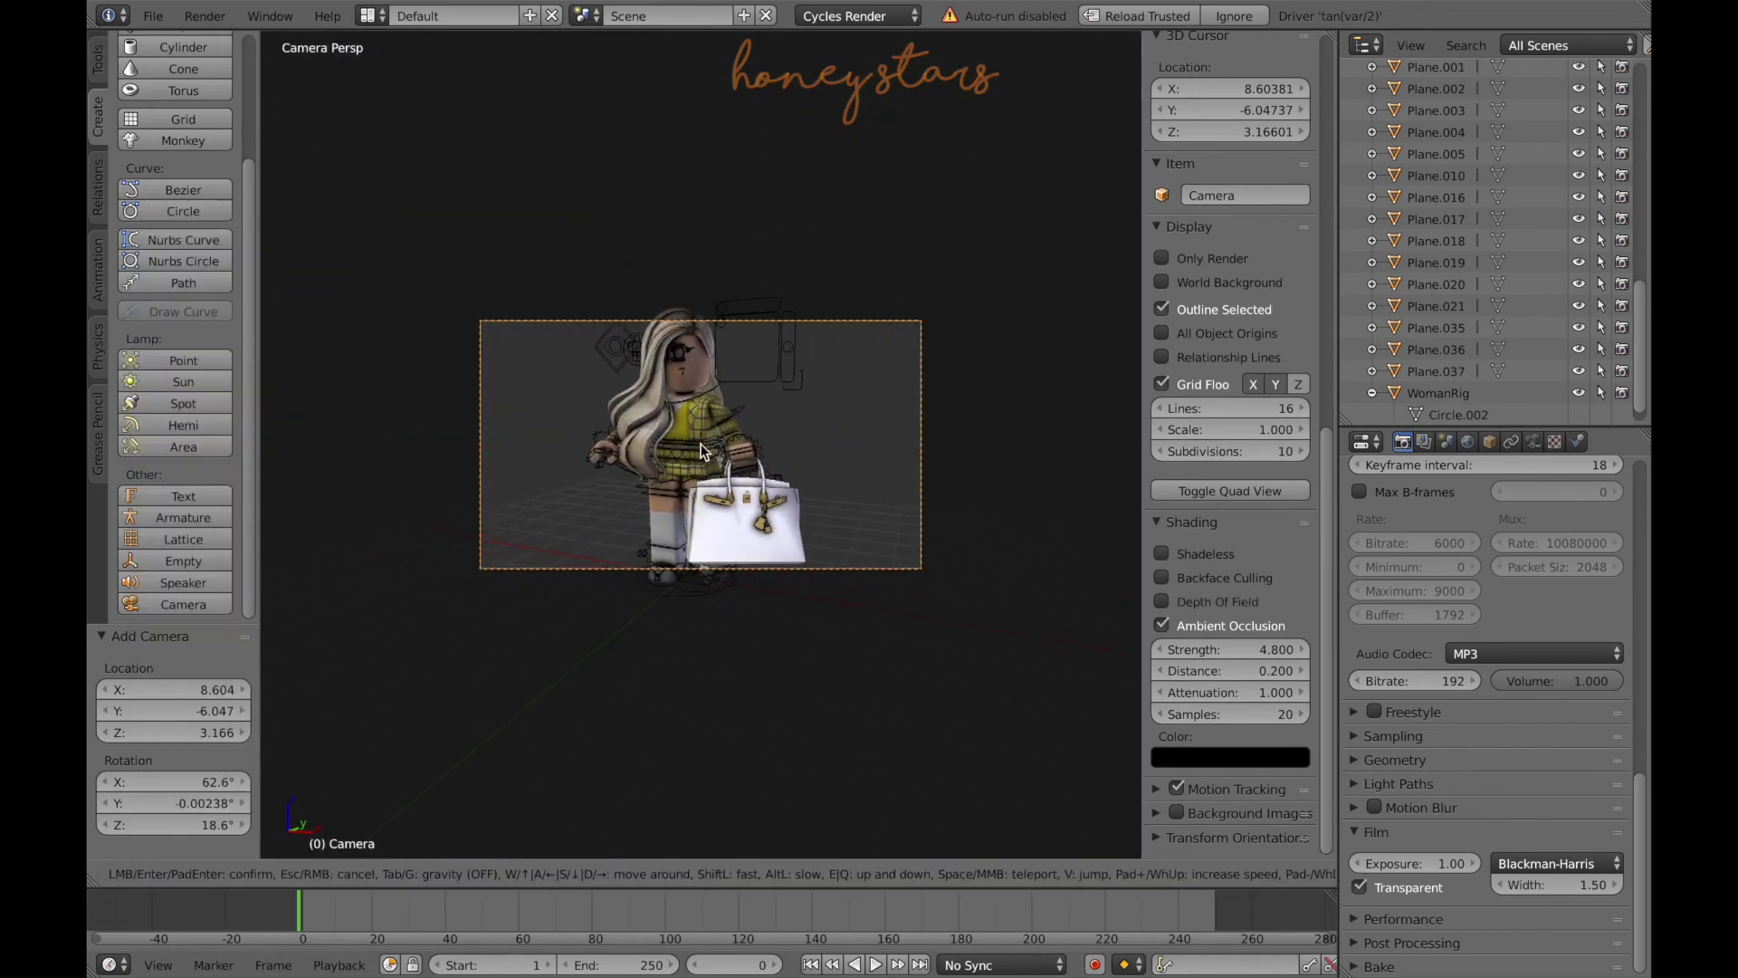
key("Return")
scroll(1420, 560, "up", 10)
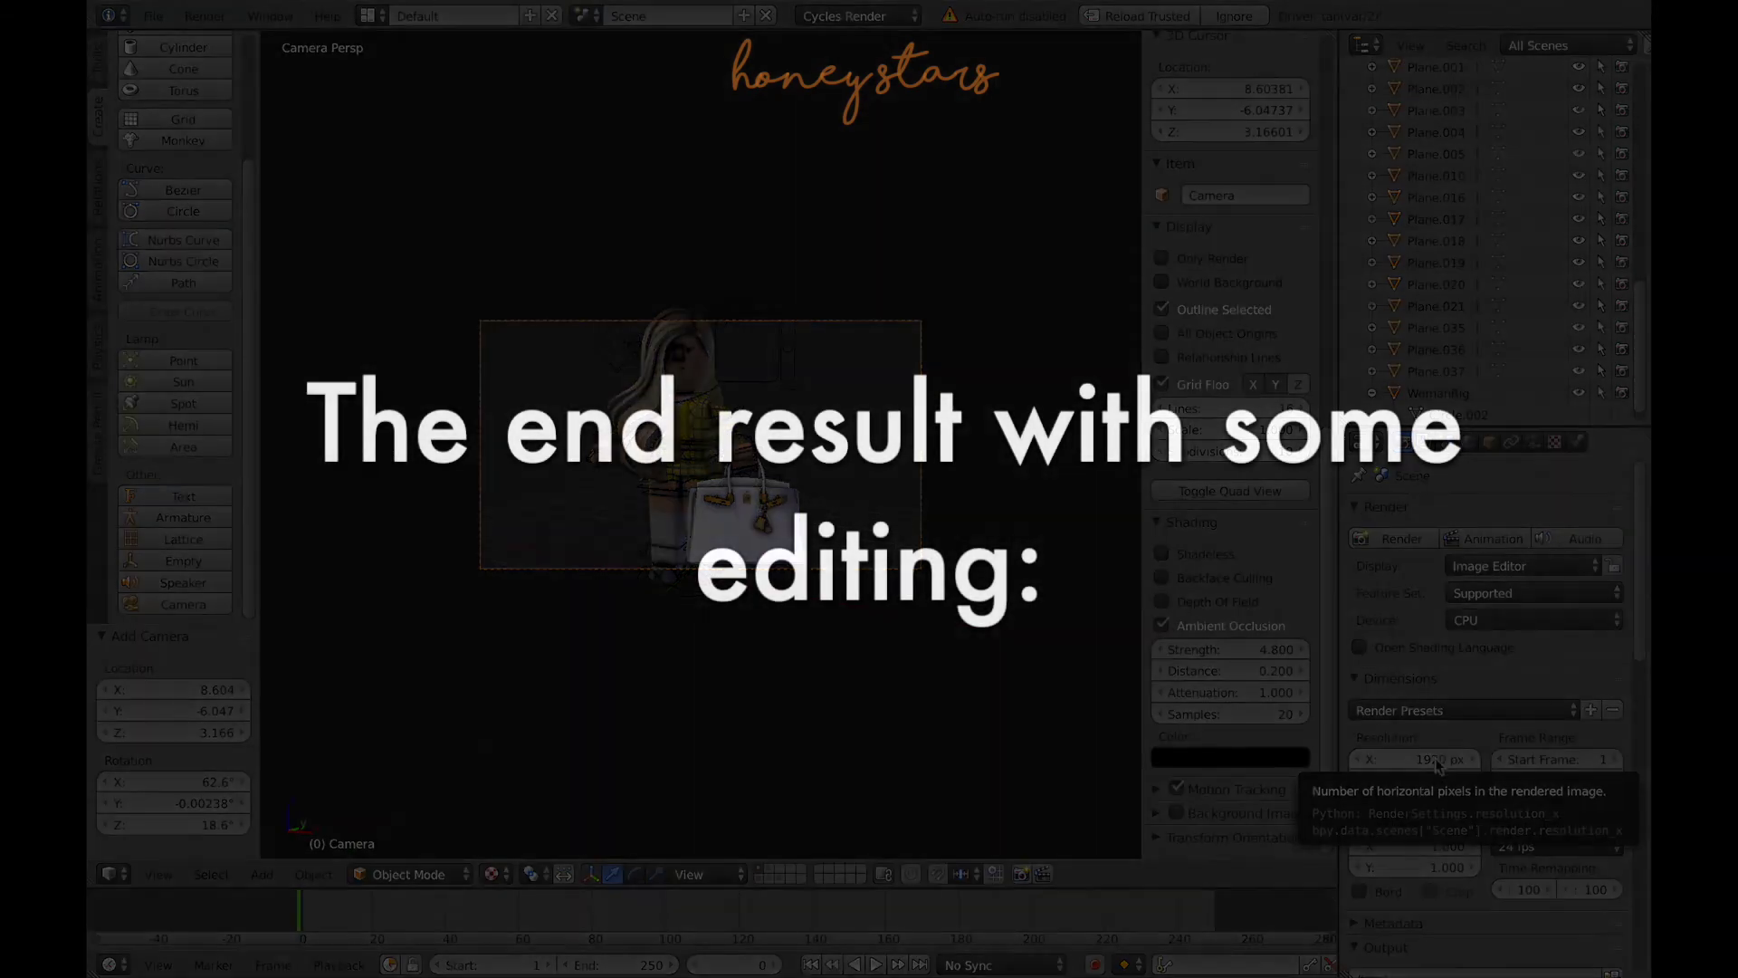